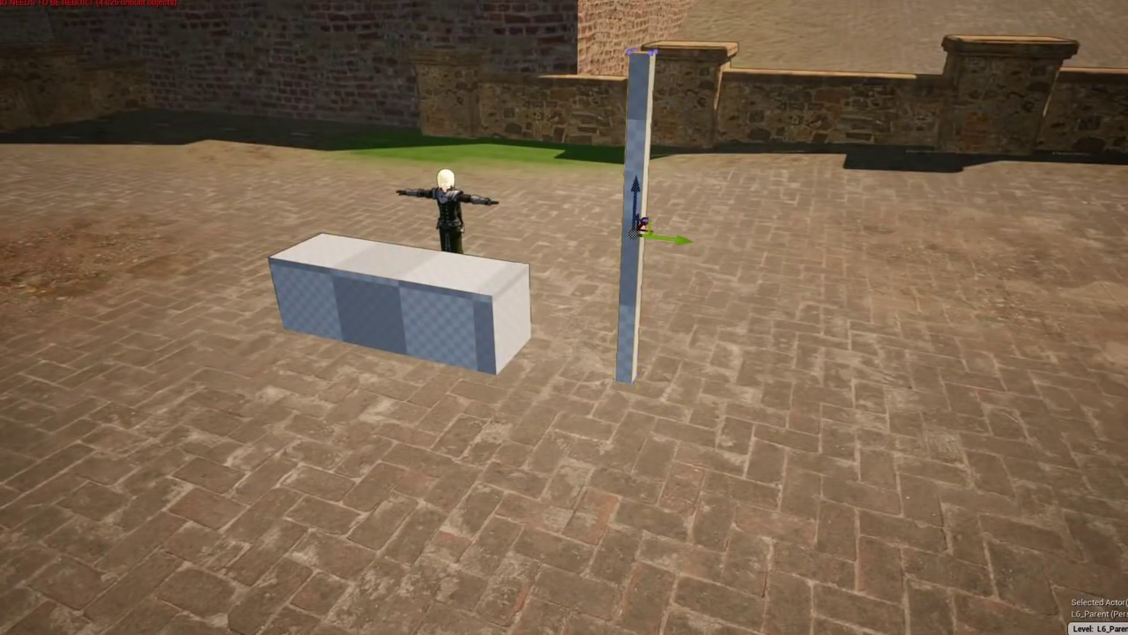
# Step: Stretch the thin box tall and set it beside the cube near the character
pyautogui.moveTo(674, 281); pyautogui.dragTo(533, 262)
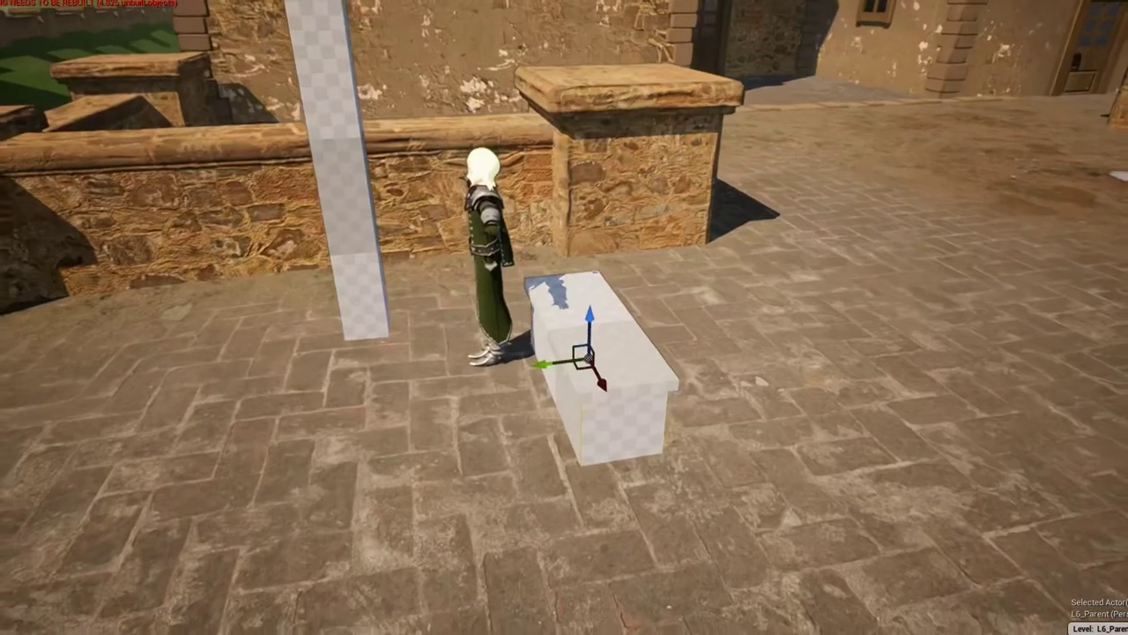
# Step: Place a copy of the block to the right and focus the view on the hexagonal block
pyautogui.keyDown('alt'); pyautogui.moveTo(541, 352); pyautogui.dragTo(697, 338); pyautogui.keyUp('alt')
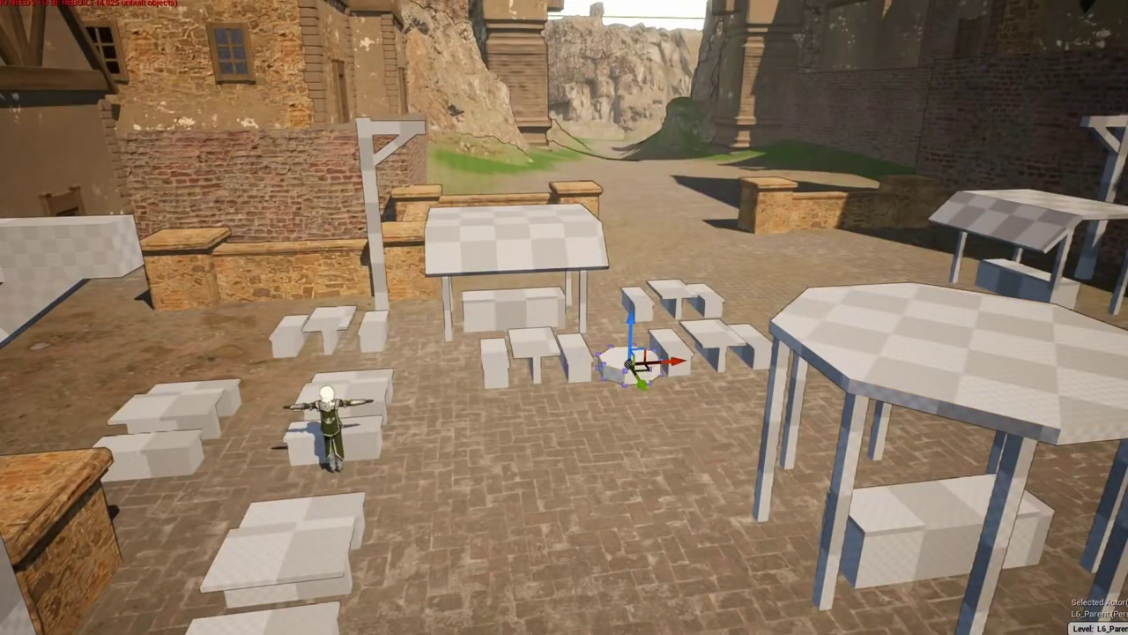
pyautogui.press('f')
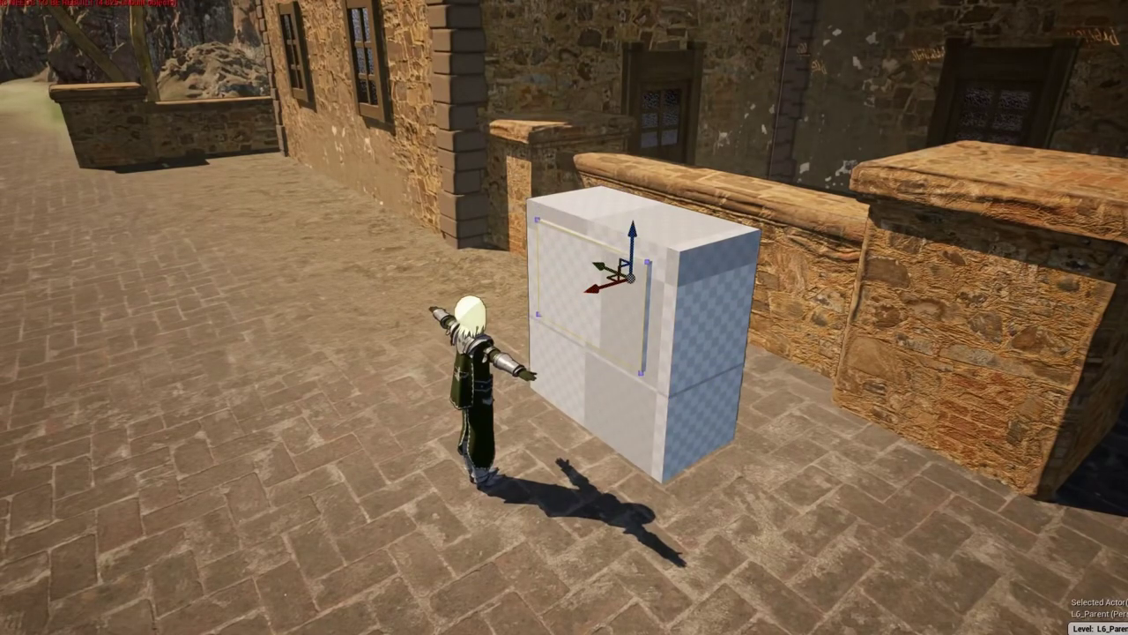
# Step: Orbit the view around the tall box blockout by the stone wall
pyautogui.moveTo(564, 317); pyautogui.dragTo(494, 317, button='right')
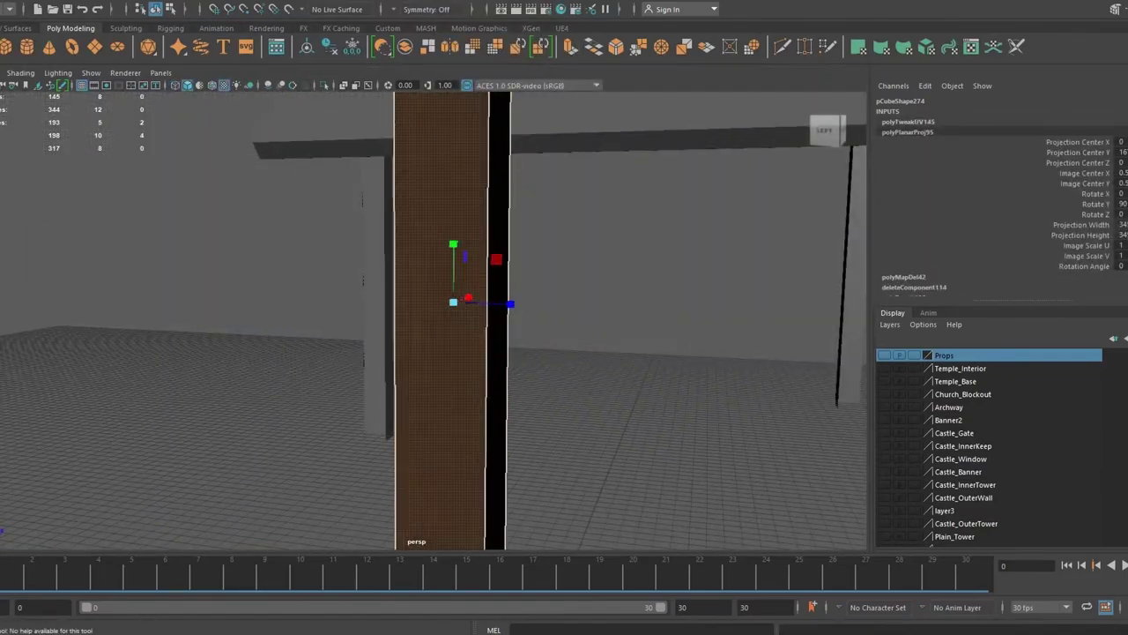
# Step: Move the textured crossbeam into position above the wooden stall frames
pyautogui.press('w')
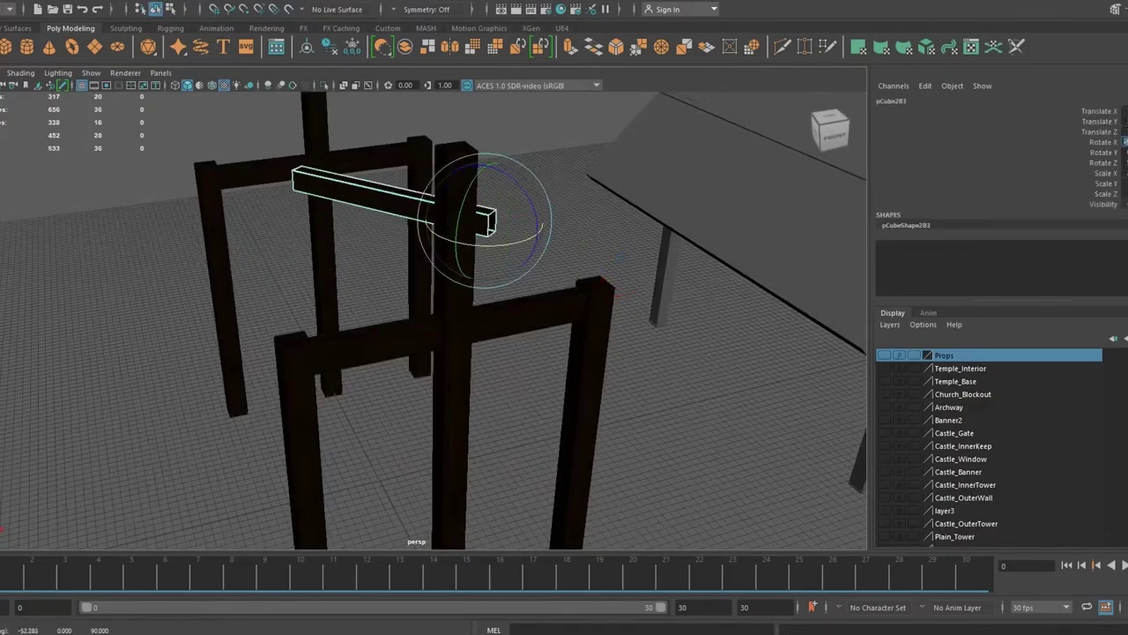
# Step: Select the wooden crossbeam, duplicate the diagonal brace twice and rotate the copy into place
pyautogui.press('w')
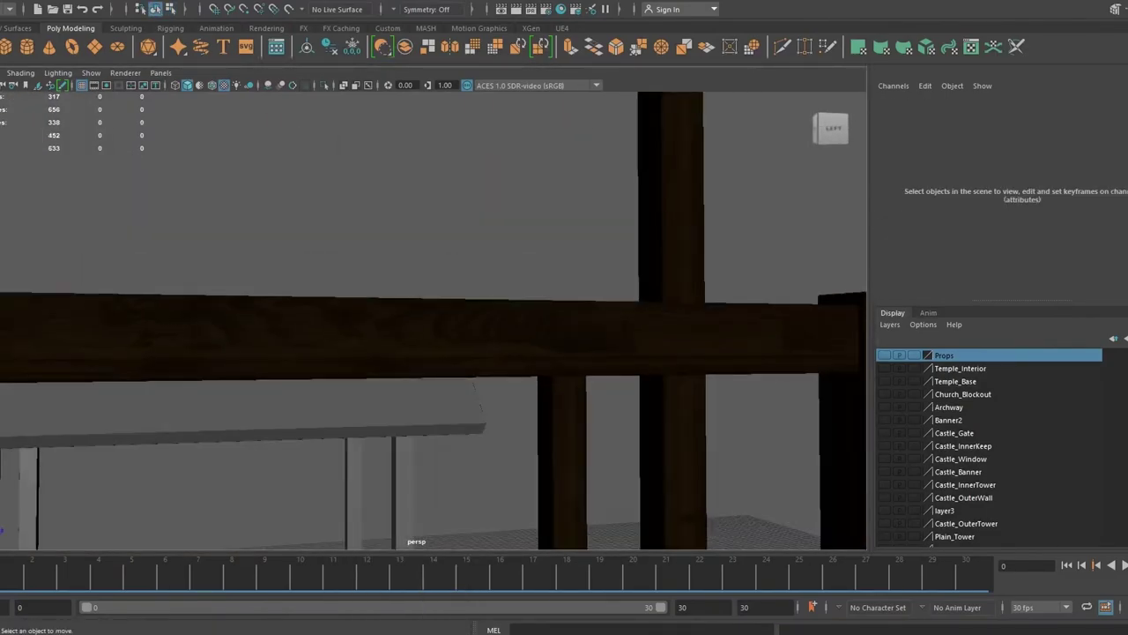
pyautogui.click(300, 338)
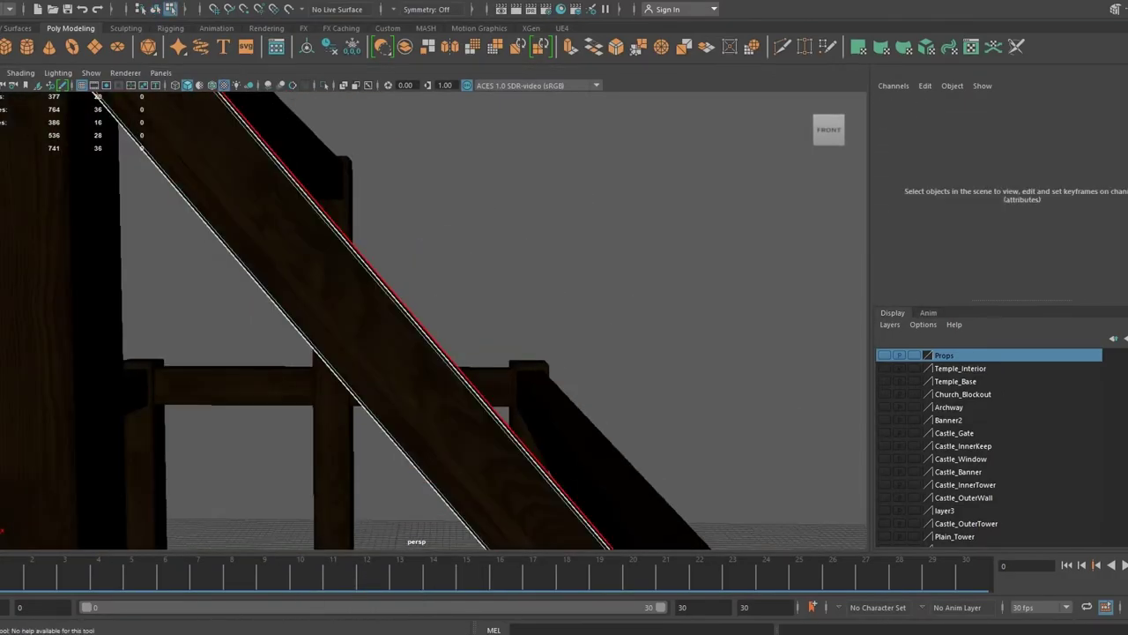
pyautogui.hotkey('ctrl', 'd')
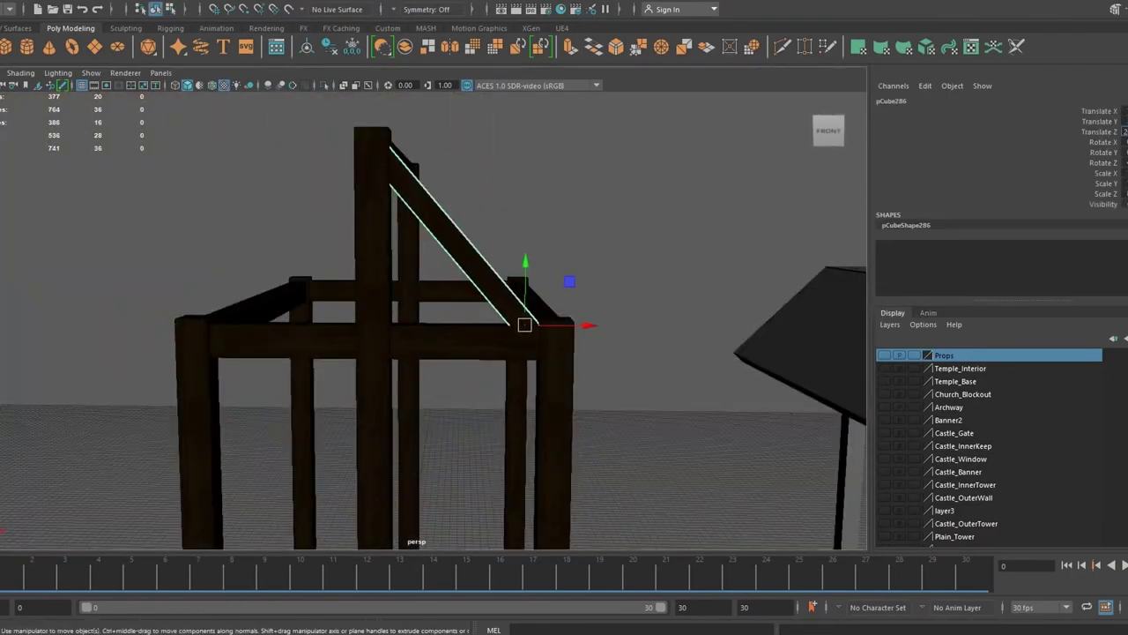
pyautogui.hotkey('ctrl', 'd')
pyautogui.press('e')
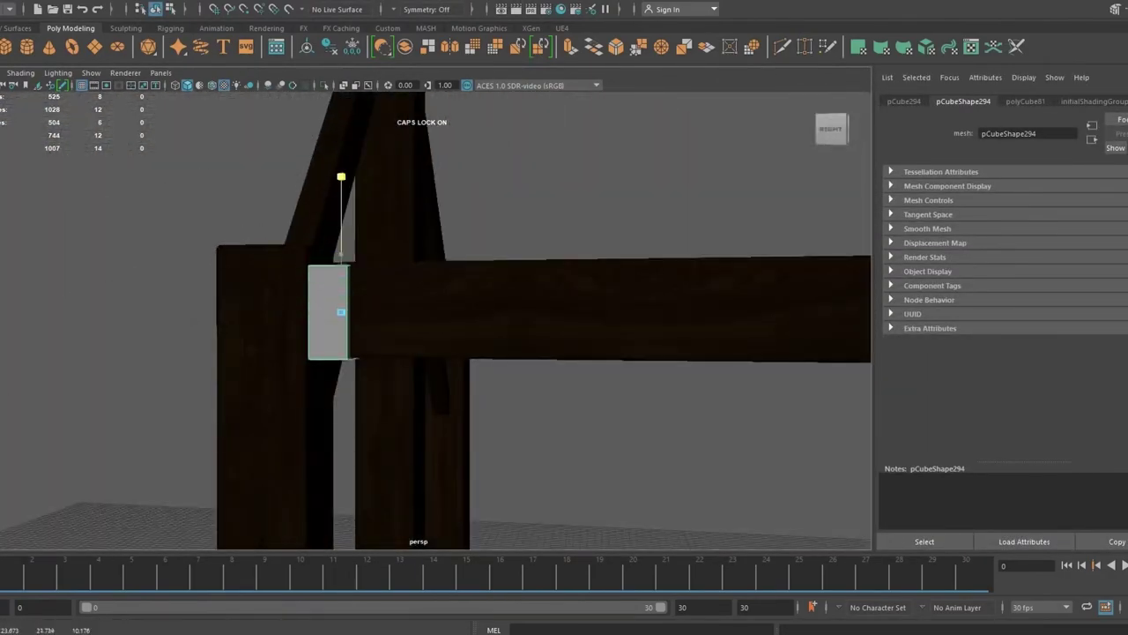
# Step: Assign the Cord_PBR material to the block and extrude its face upward to start the bracket
pyautogui.moveTo(379, 273); pyautogui.dragTo(481, 627, button='right')
pyautogui.click(475, 289)
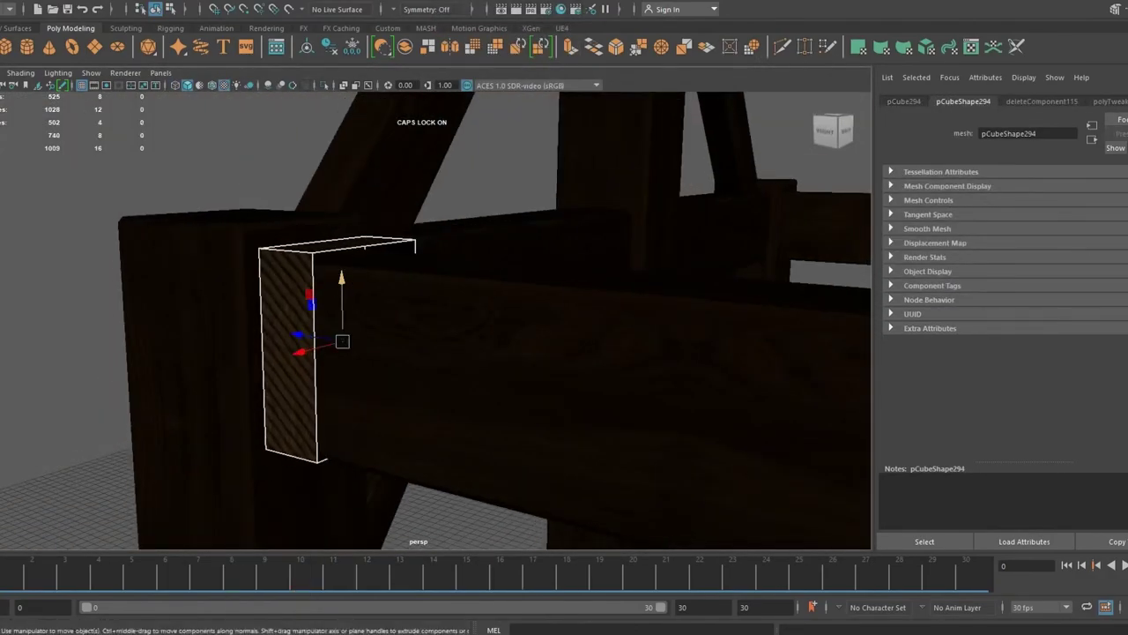
pyautogui.hotkey('ctrl', 'e')
pyautogui.moveTo(418, 203); pyautogui.dragTo(418, 141, button='middle')
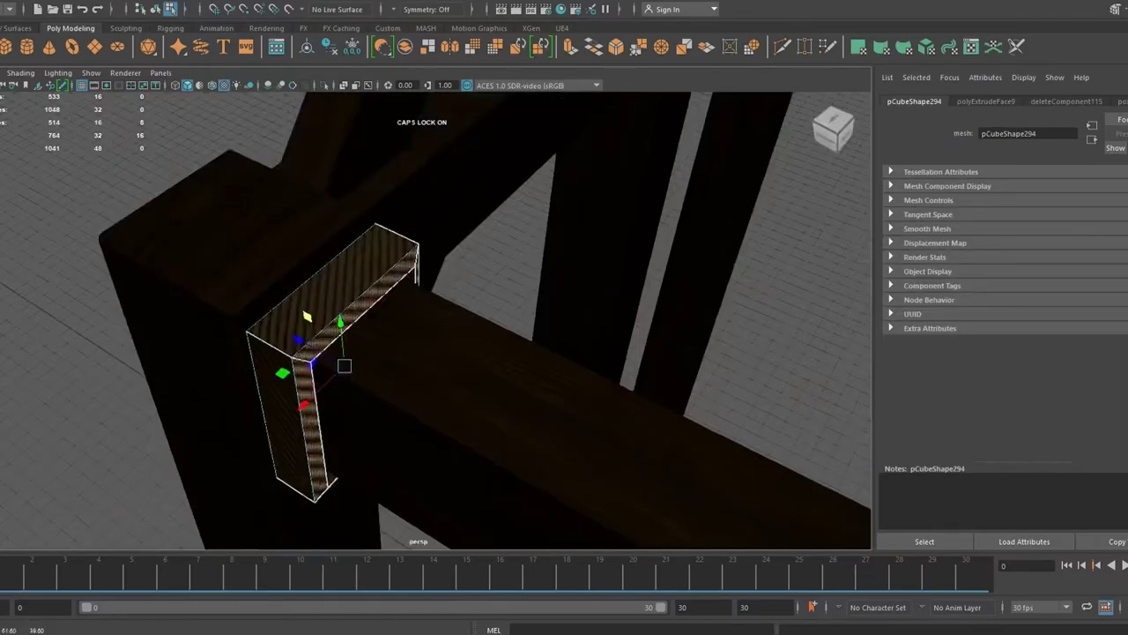
# Step: Check the bracket from the front view and scale the bracket piece
pyautogui.press('space')
pyautogui.press('space')
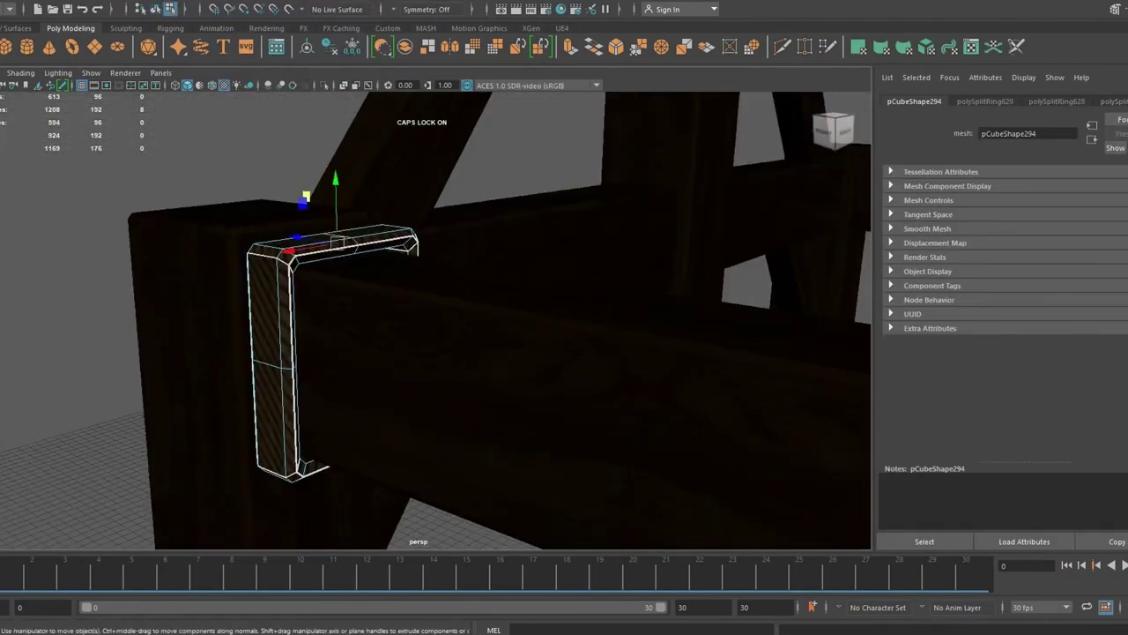
pyautogui.press('space')
pyautogui.press('space')
pyautogui.press('space')
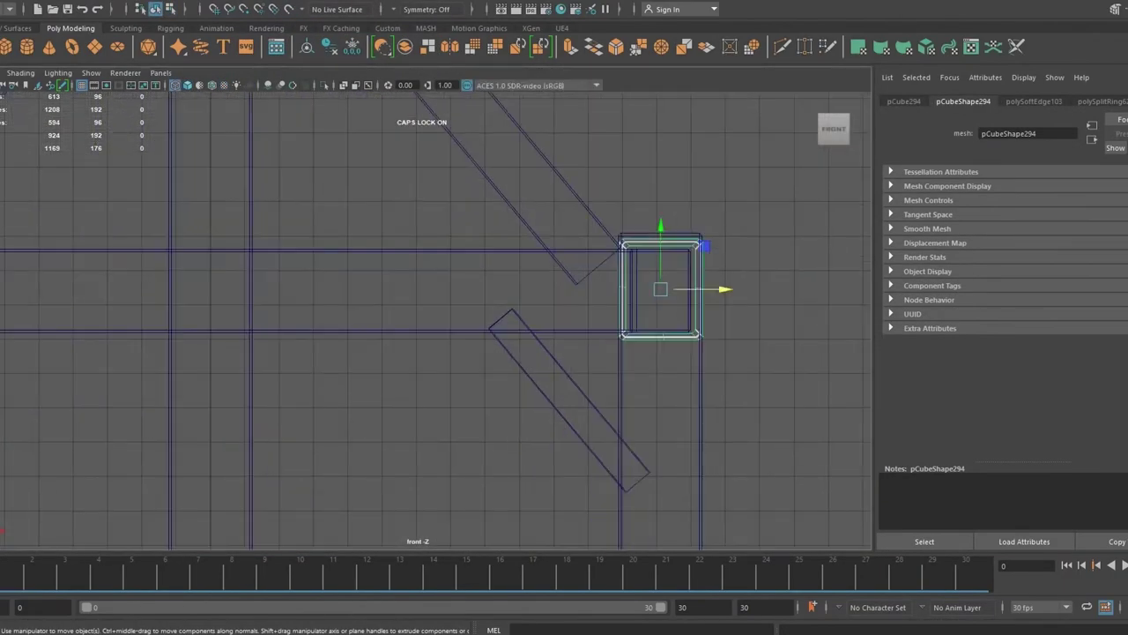
pyautogui.scroll(5, 723, 291)
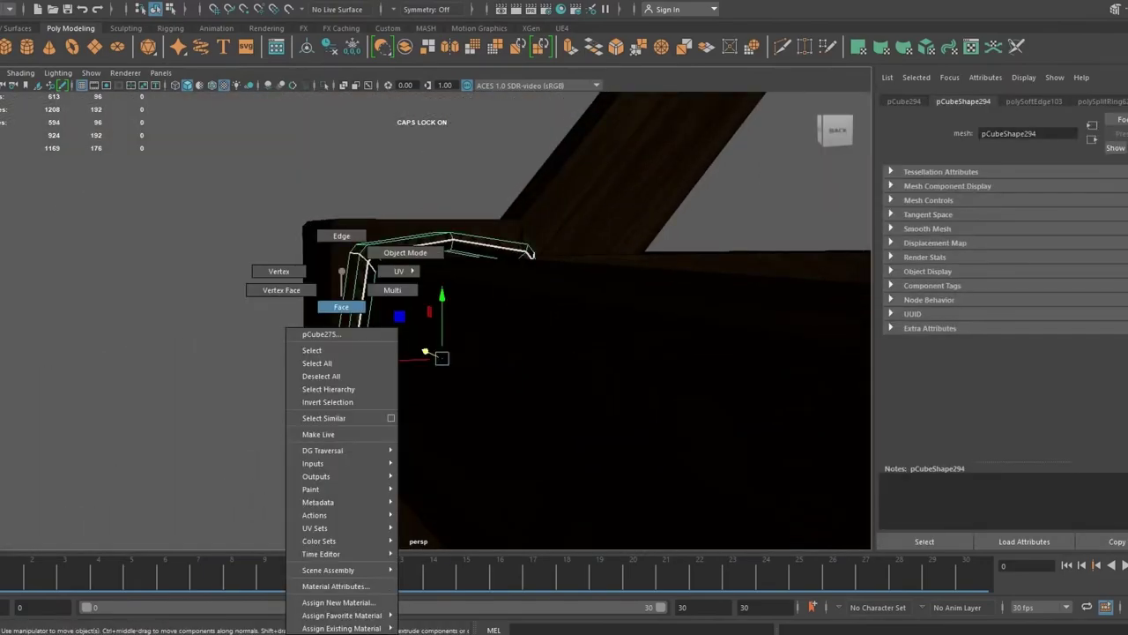
pyautogui.press('r')
pyautogui.press('space')
pyautogui.press('space')
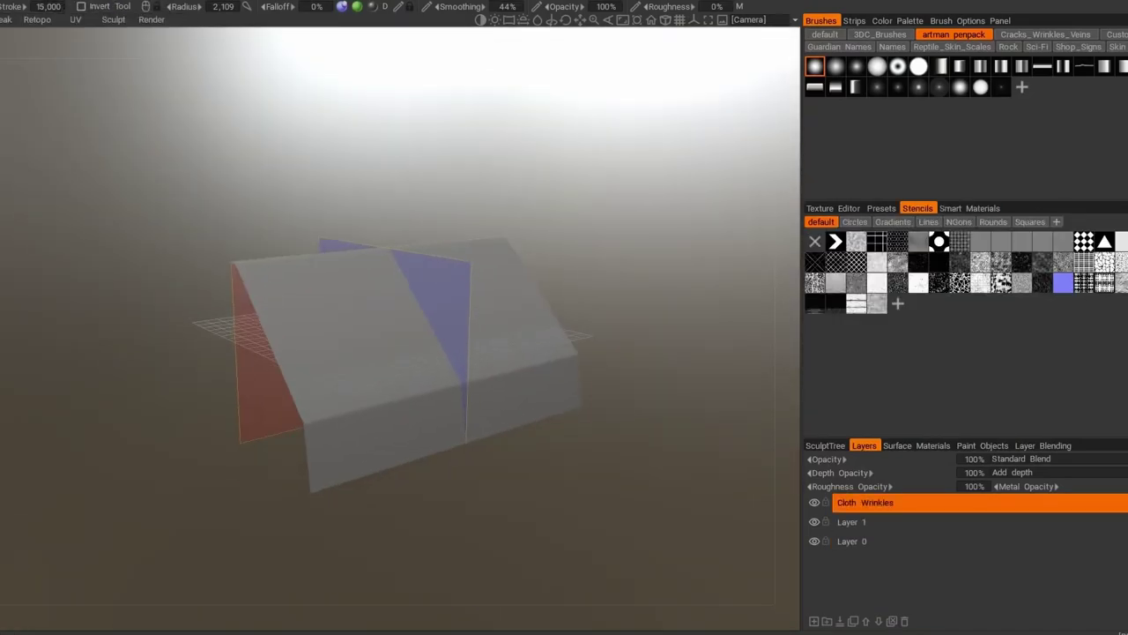
# Step: Choose the crumpled-paper stencil for wrinkle detail and bring the camera close to the box
pyautogui.click(876, 262)
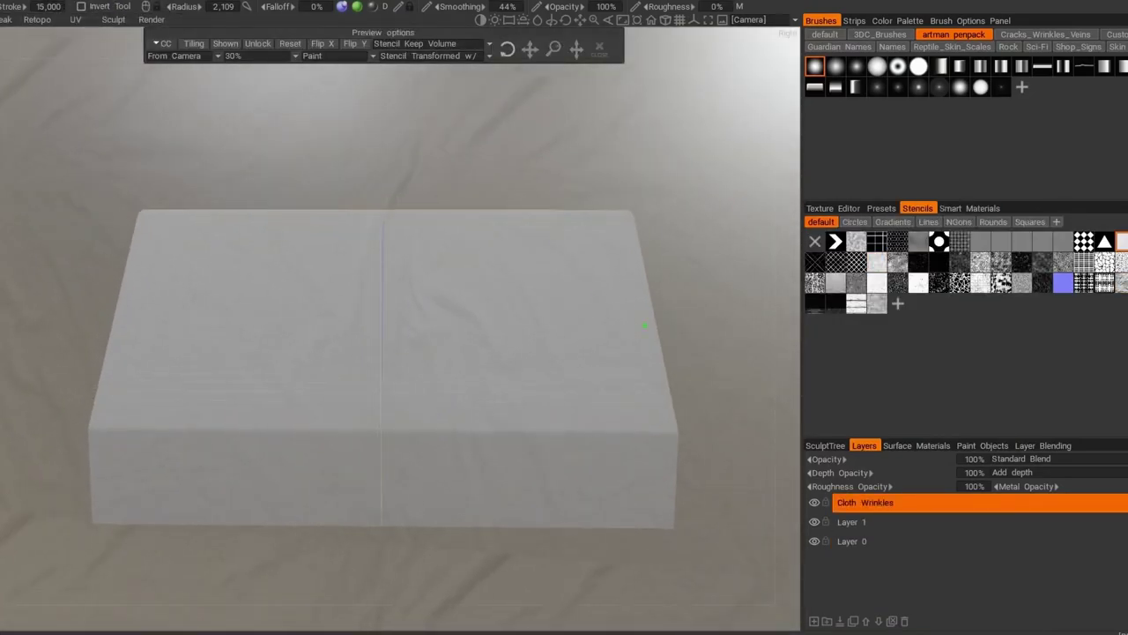
pyautogui.moveTo(554, 49); pyautogui.dragTo(560, 80)
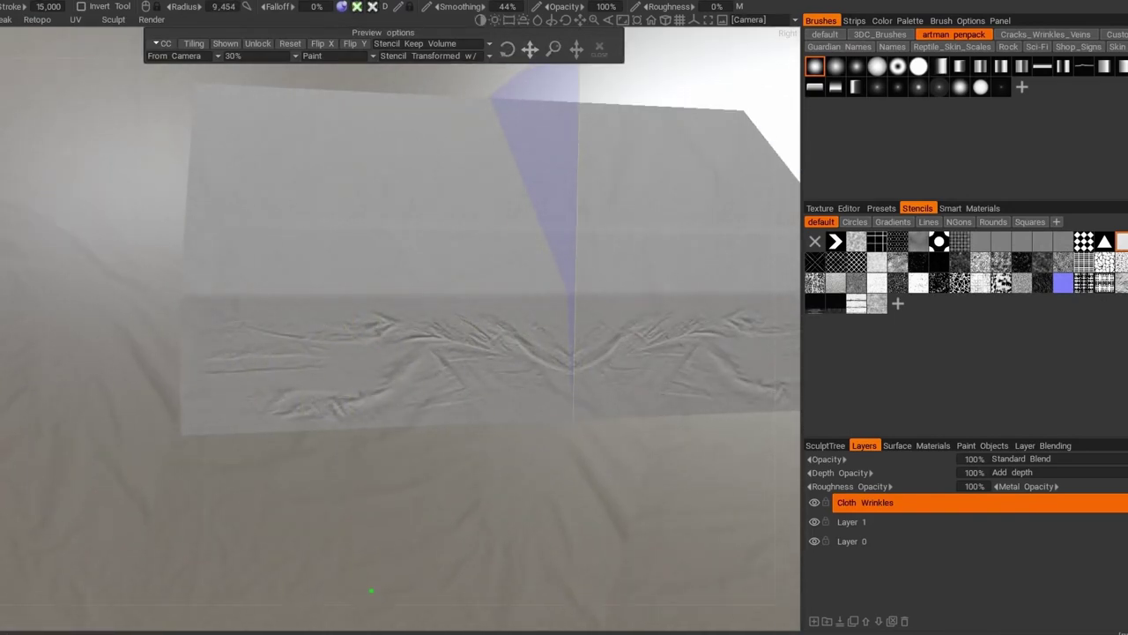
pyautogui.scroll(-2, 401, 334)
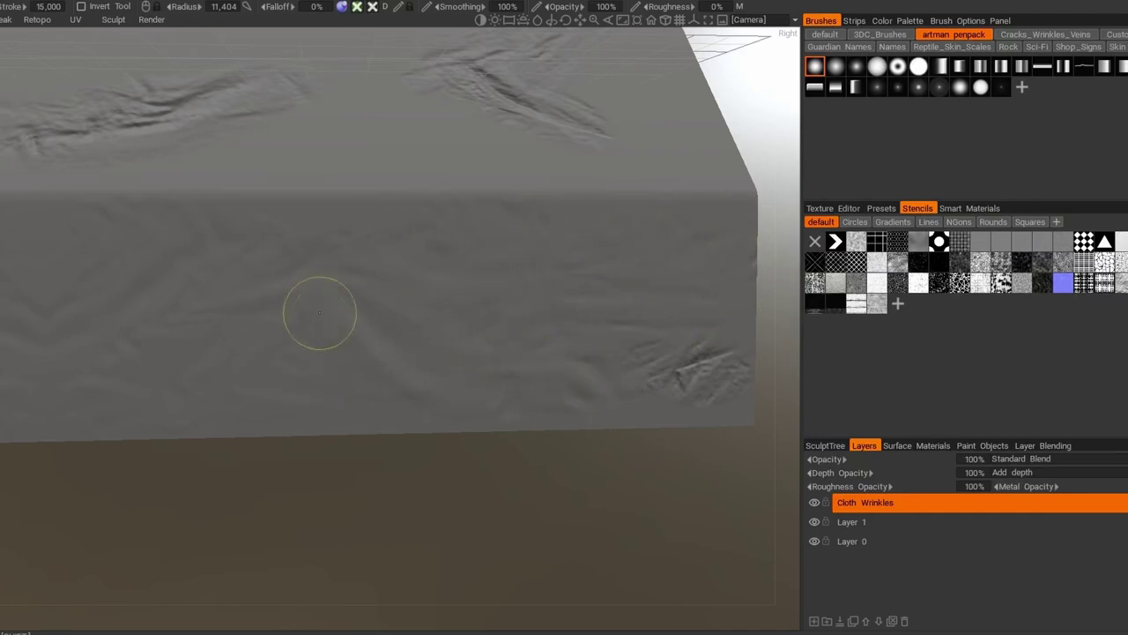
# Step: Smooth away the strong wrinkle on the box's lower face
pyautogui.keyDown('shift'); pyautogui.moveTo(683, 370); pyautogui.dragTo(730, 379); pyautogui.keyUp('shift')
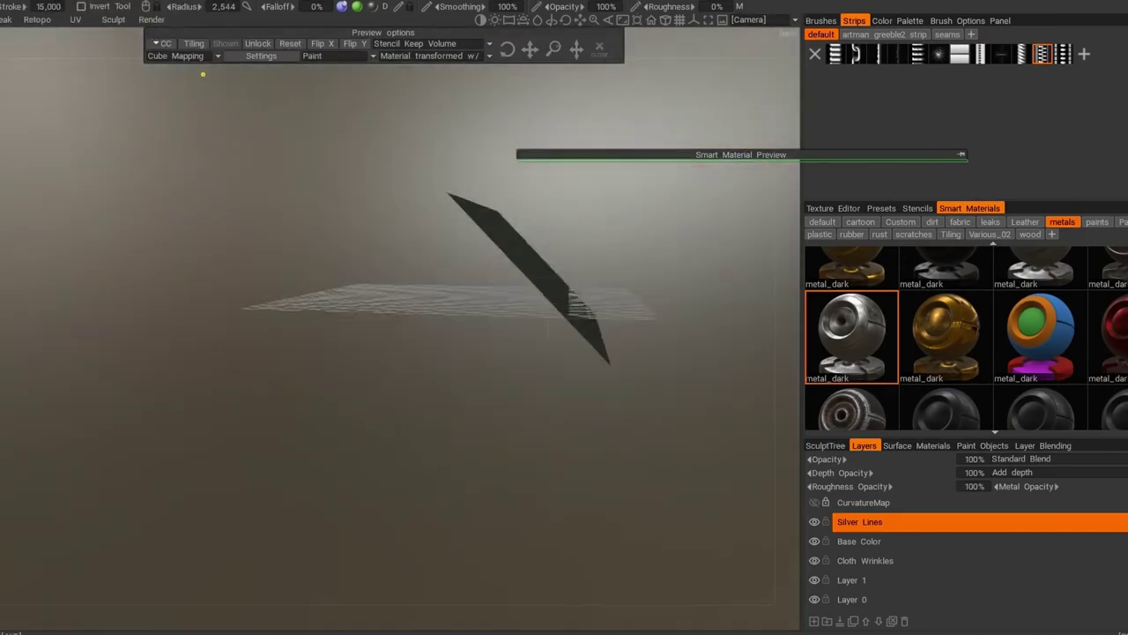
# Step: Confirm the Village Emblem layer, add a Floral layer and stamp two fleur-de-lis ornaments along the trim
pyautogui.press('Return')
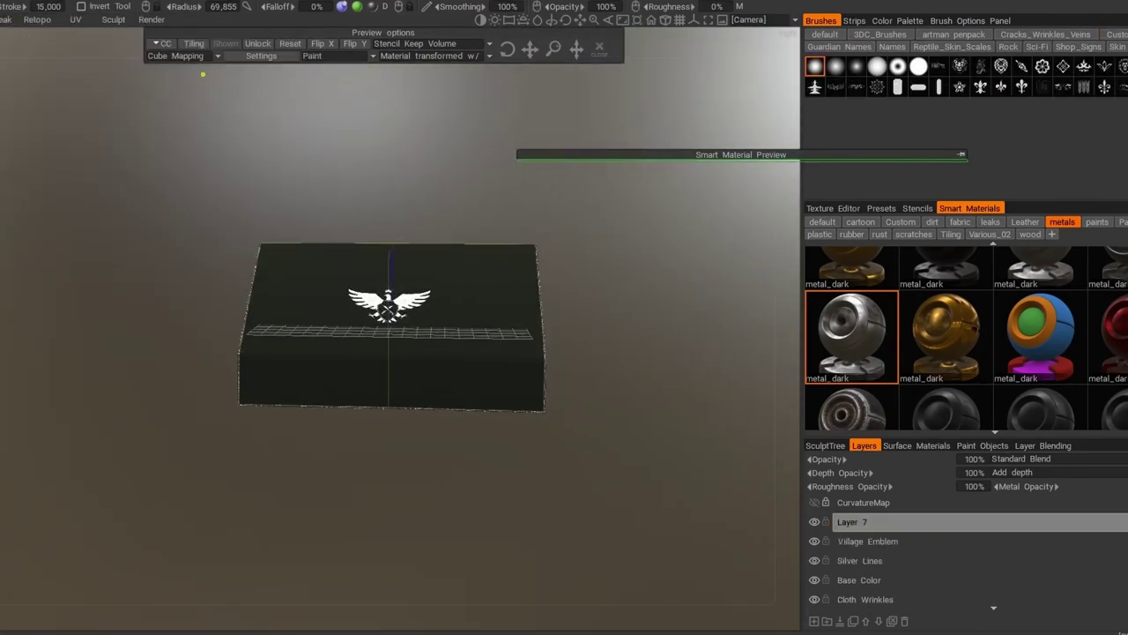
pyautogui.write('Floral')
pyautogui.press('Return')
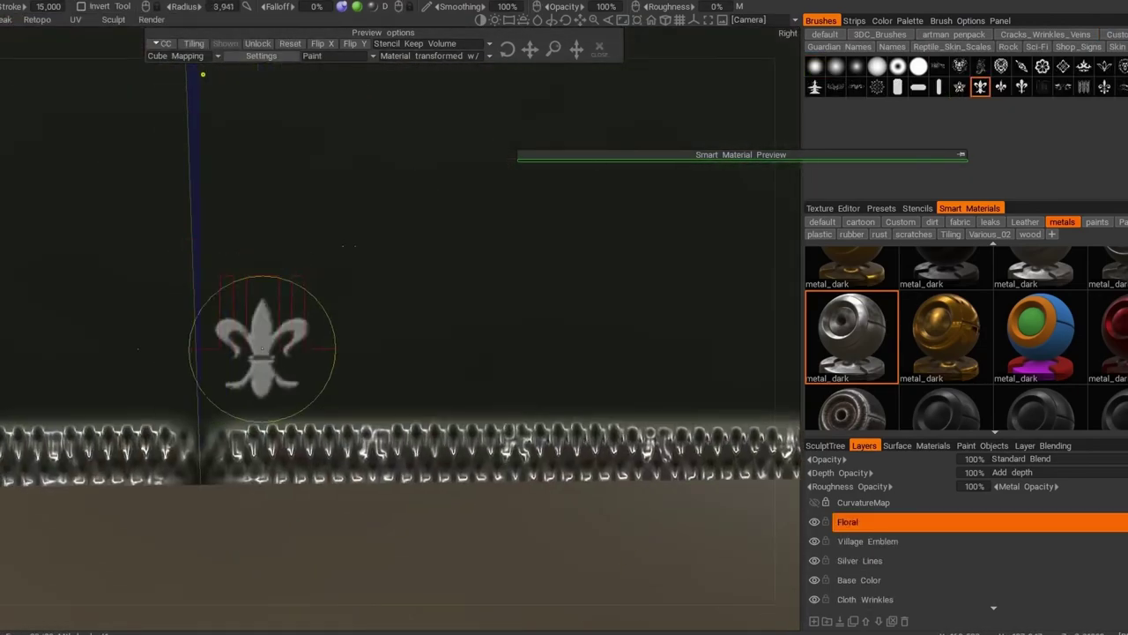
pyautogui.click(282, 361)
pyautogui.click(119, 370)
# Step: Set the Cloth Wrinkles layer's depth opacity to 70
pyautogui.moveTo(452, 372)
pyautogui.mouseDown(button='middle')
pyautogui.moveTo(349, 298)
pyautogui.moveTo(419, 324)
pyautogui.mouseUp(button='middle')
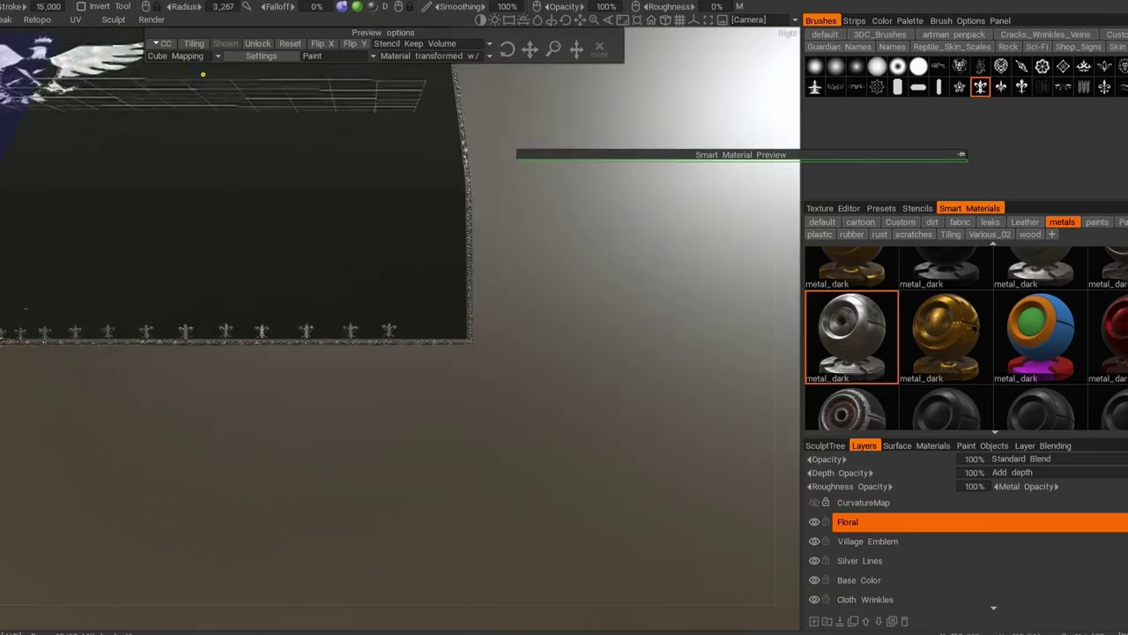
pyautogui.moveTo(419, 324); pyautogui.dragTo(390, 289, button='middle')
pyautogui.moveTo(390, 289); pyautogui.dragTo(617, 291, button='right')
pyautogui.moveTo(617, 291); pyautogui.dragTo(565, 286, button='middle')
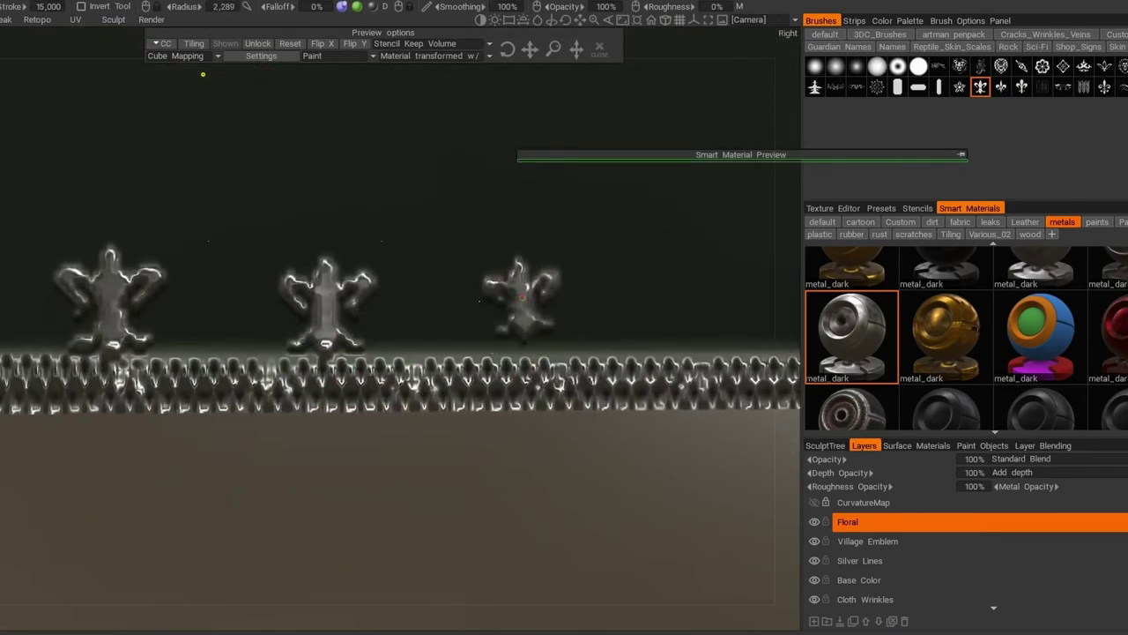
pyautogui.moveTo(564, 287); pyautogui.dragTo(523, 297, button='right')
pyautogui.moveTo(523, 297)
pyautogui.mouseDown(button='middle')
pyautogui.moveTo(370, 291)
pyautogui.moveTo(464, 304)
pyautogui.moveTo(403, 315)
pyautogui.moveTo(473, 312)
pyautogui.mouseUp(button='middle')
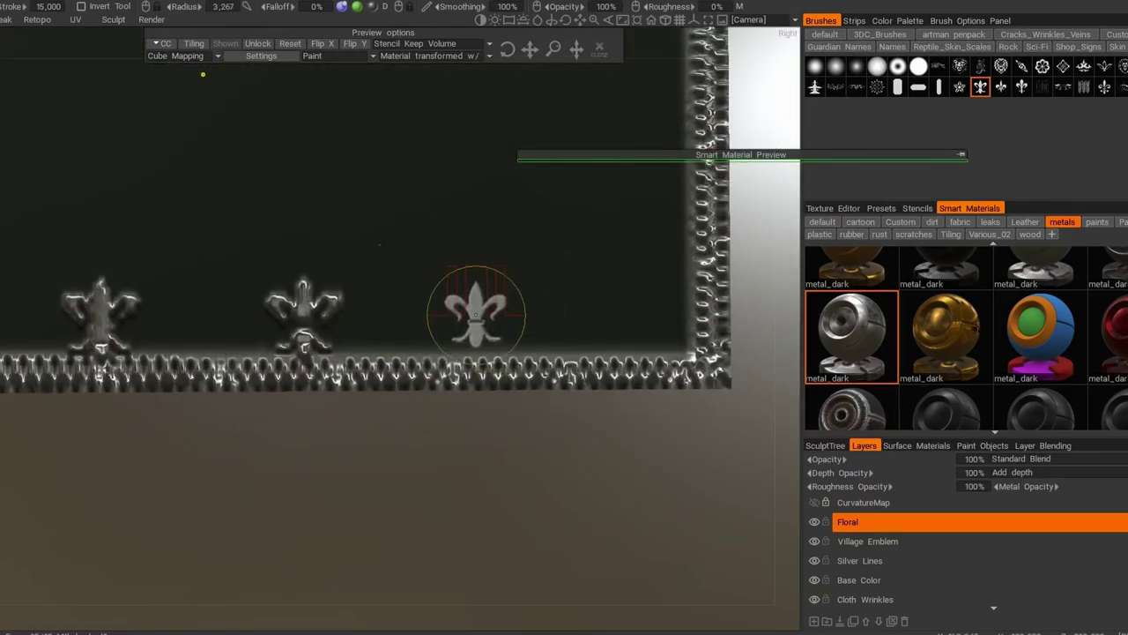
pyautogui.moveTo(623, 317)
pyautogui.mouseDown(button='middle')
pyautogui.moveTo(592, 252)
pyautogui.moveTo(549, 245)
pyautogui.moveTo(555, 284)
pyautogui.moveTo(472, 304)
pyautogui.moveTo(421, 370)
pyautogui.moveTo(396, 262)
pyautogui.moveTo(414, 176)
pyautogui.mouseUp(button='middle')
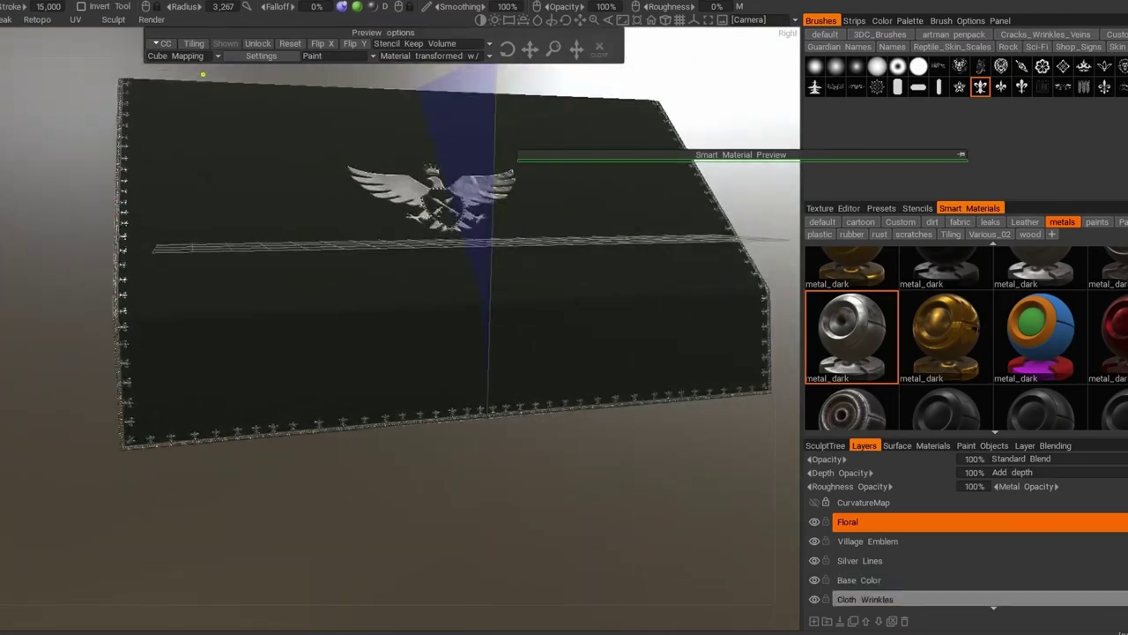
pyautogui.click(864, 600)
pyautogui.click(969, 472)
pyautogui.write('70')
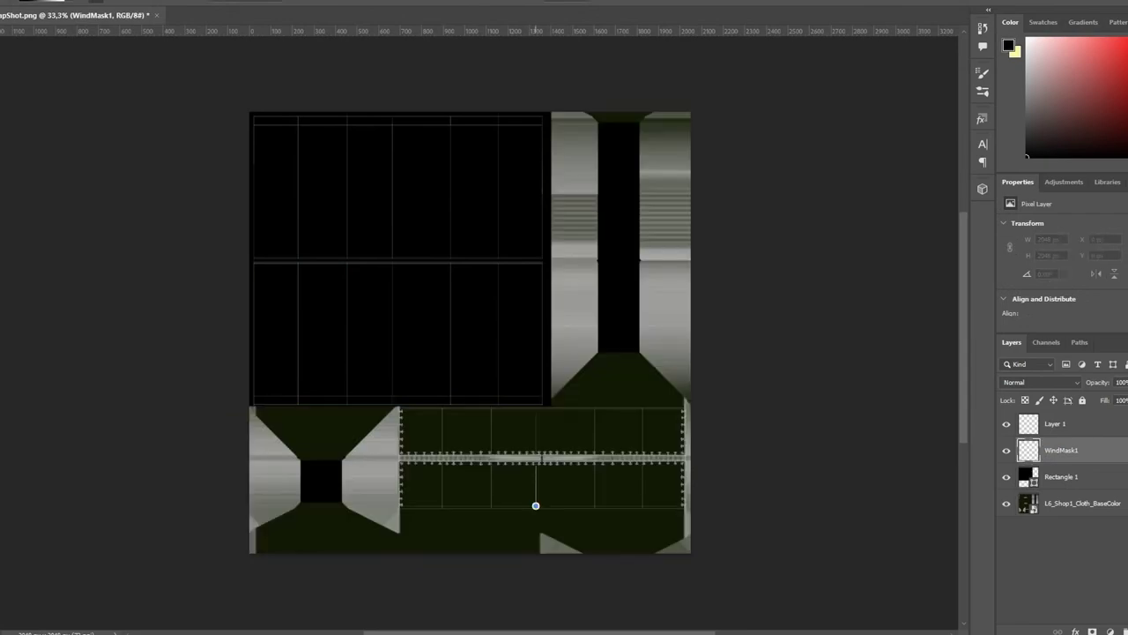
# Step: Adjust the WindMask1 gradient end, then fill WindMask2 with a white gradient band
pyautogui.moveTo(536, 505); pyautogui.dragTo(544, 512)
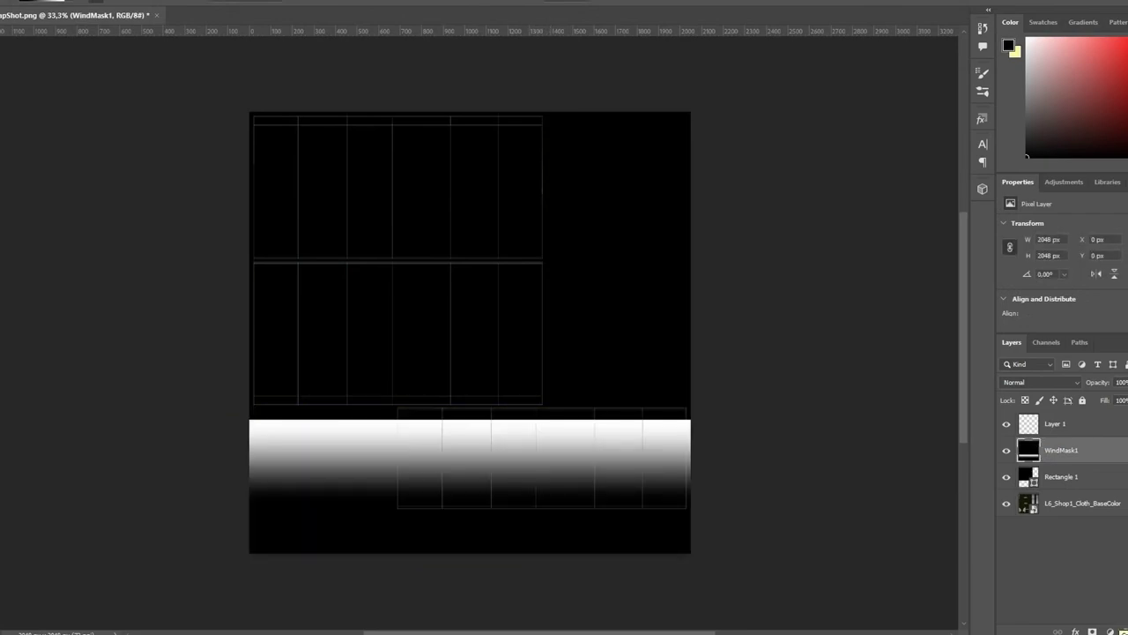
pyautogui.click(1006, 450)
pyautogui.click(1007, 476)
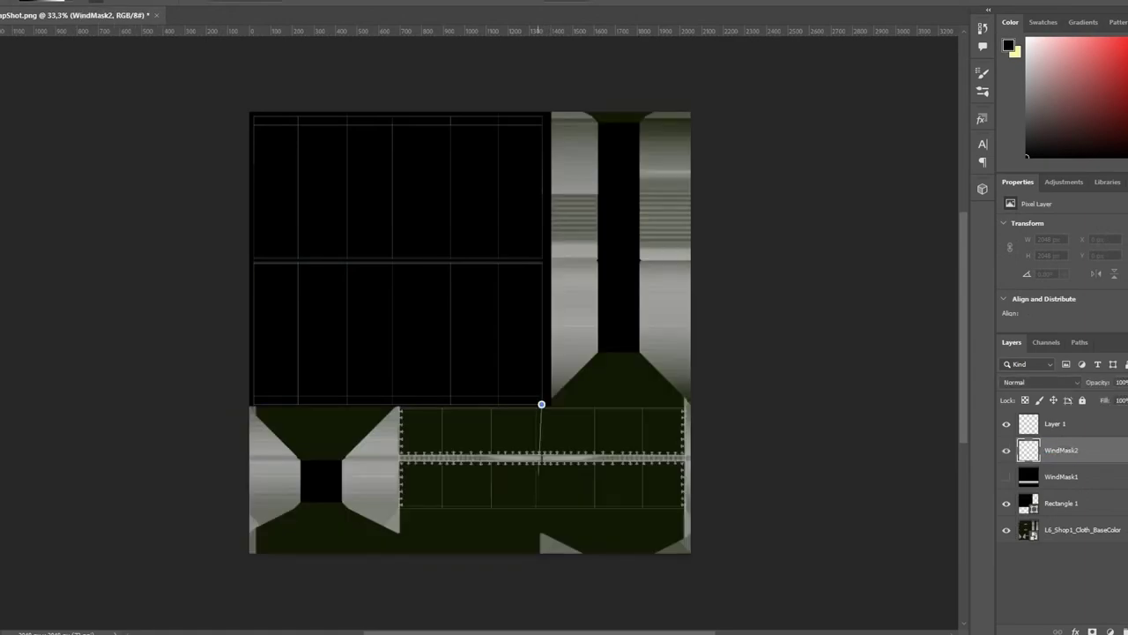
pyautogui.moveTo(537, 477); pyautogui.dragTo(538, 480)
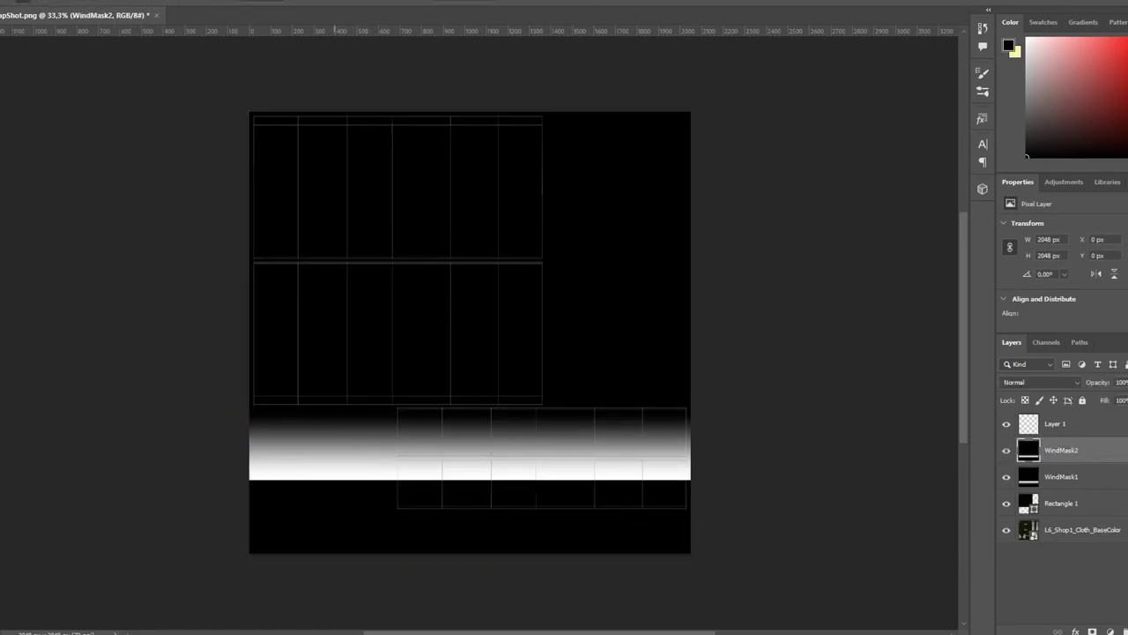
# Step: Select the lower-right mask area and compare WindMask1 and WindMask2, testing their stacking order
pyautogui.moveTo(515, 505); pyautogui.dragTo(690, 551)
pyautogui.click(53, 111)
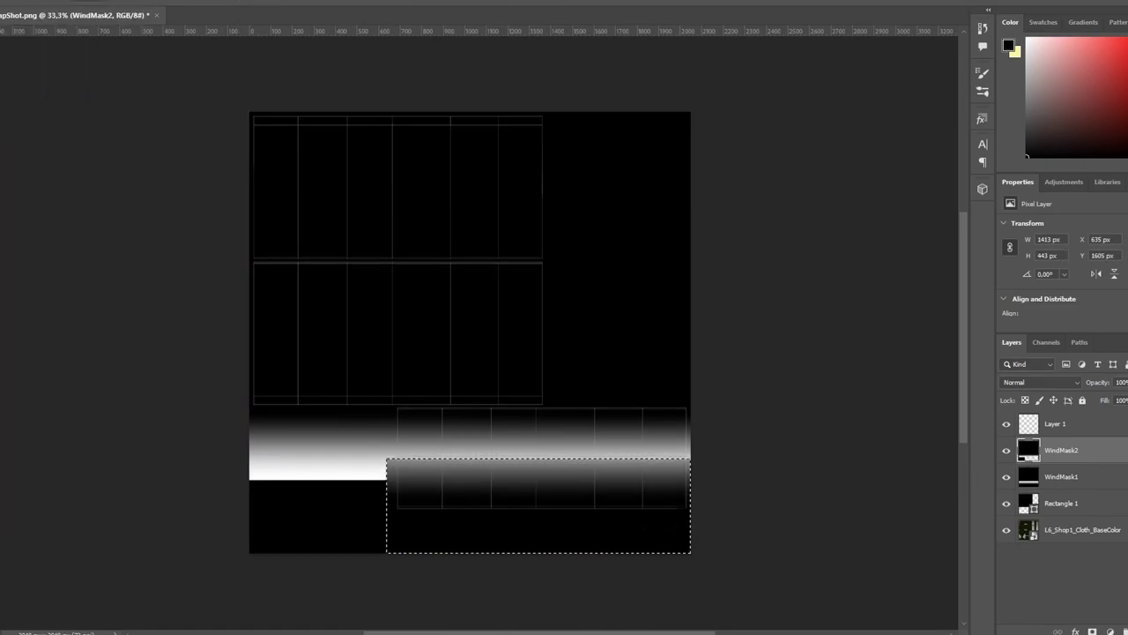
pyautogui.click(1007, 476)
pyautogui.click(1007, 476)
pyautogui.click(1007, 450)
pyautogui.hotkey('ctrl', '[')
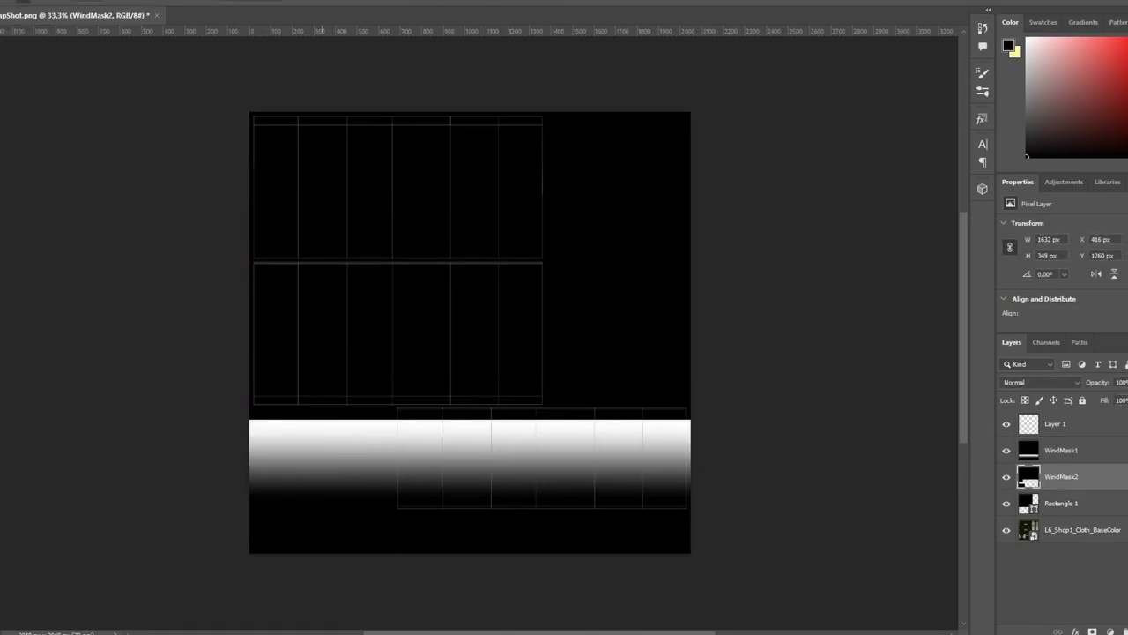
pyautogui.hotkey('ctrl', ']')
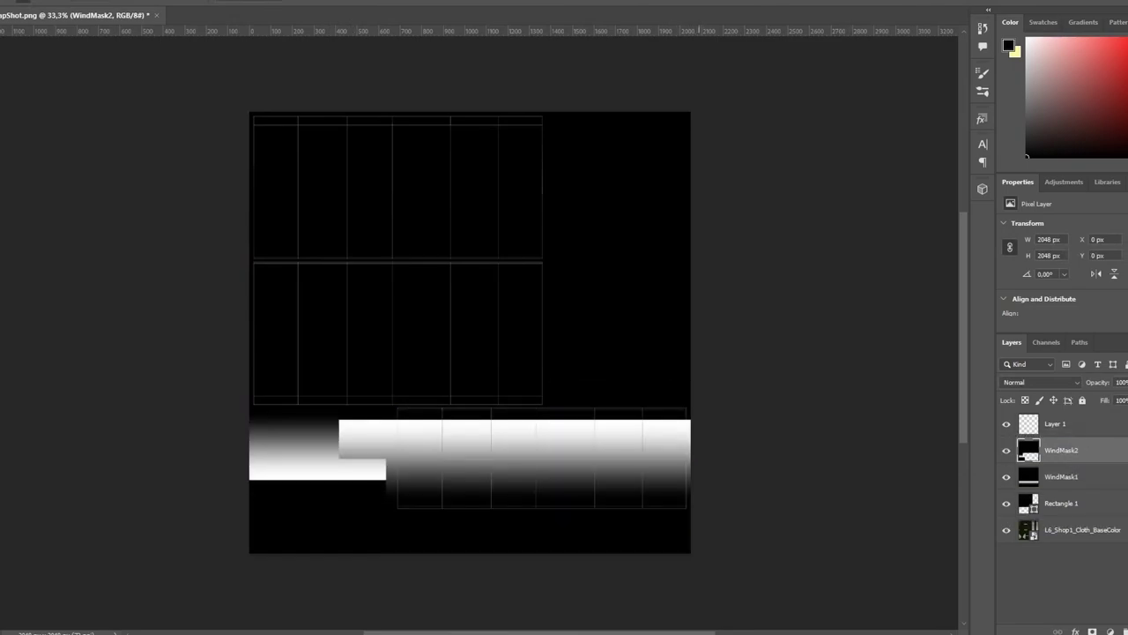
# Step: Zoom in on the gradient bands and delete the mask content along the bottom strip
pyautogui.keyDown('alt'); pyautogui.scroll(2, 641, 564); pyautogui.keyUp('alt')
pyautogui.hotkey('ctrl', '[')
pyautogui.hotkey('ctrl', 'd')
pyautogui.hotkey('ctrl', ']')
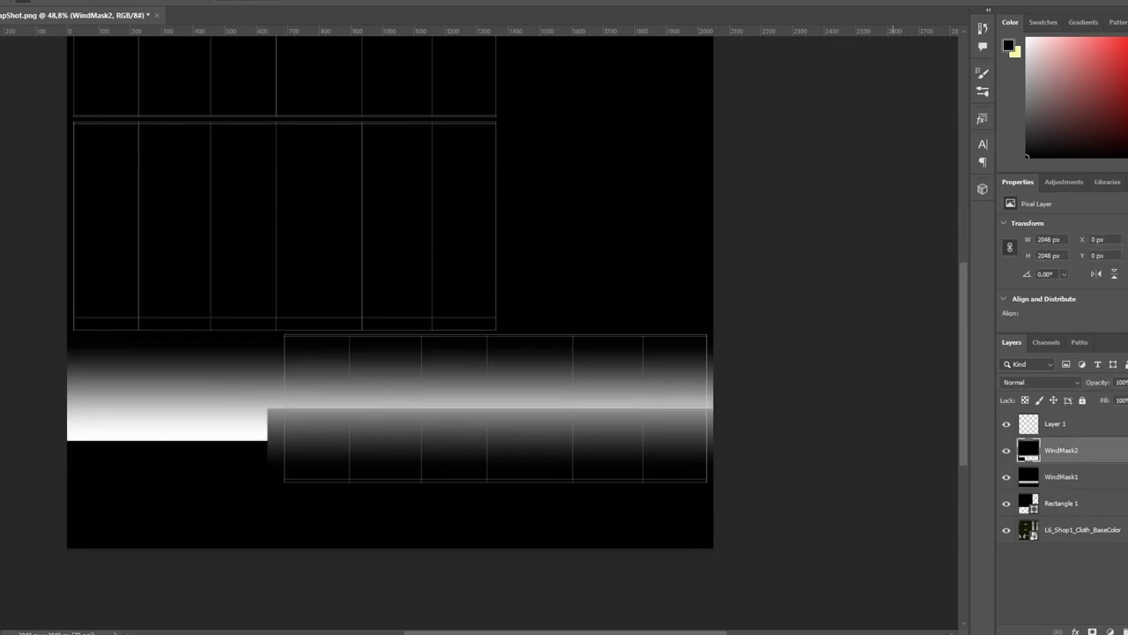
pyautogui.moveTo(69, 403); pyautogui.dragTo(714, 548)
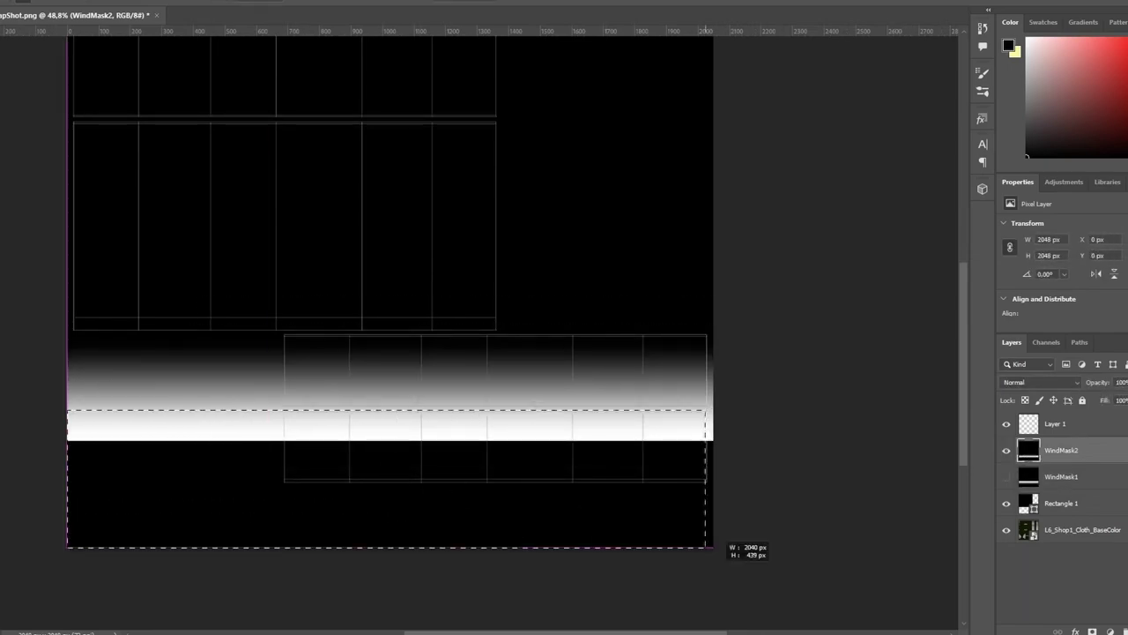
pyautogui.press('Delete')
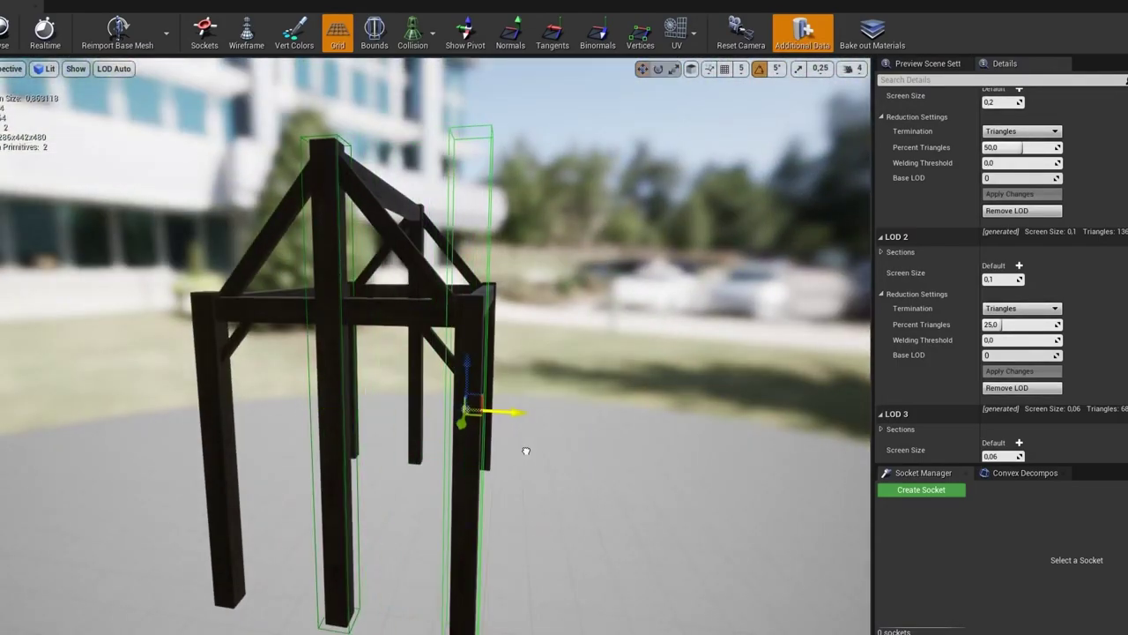
pyautogui.moveTo(527, 451); pyautogui.dragTo(541, 472)
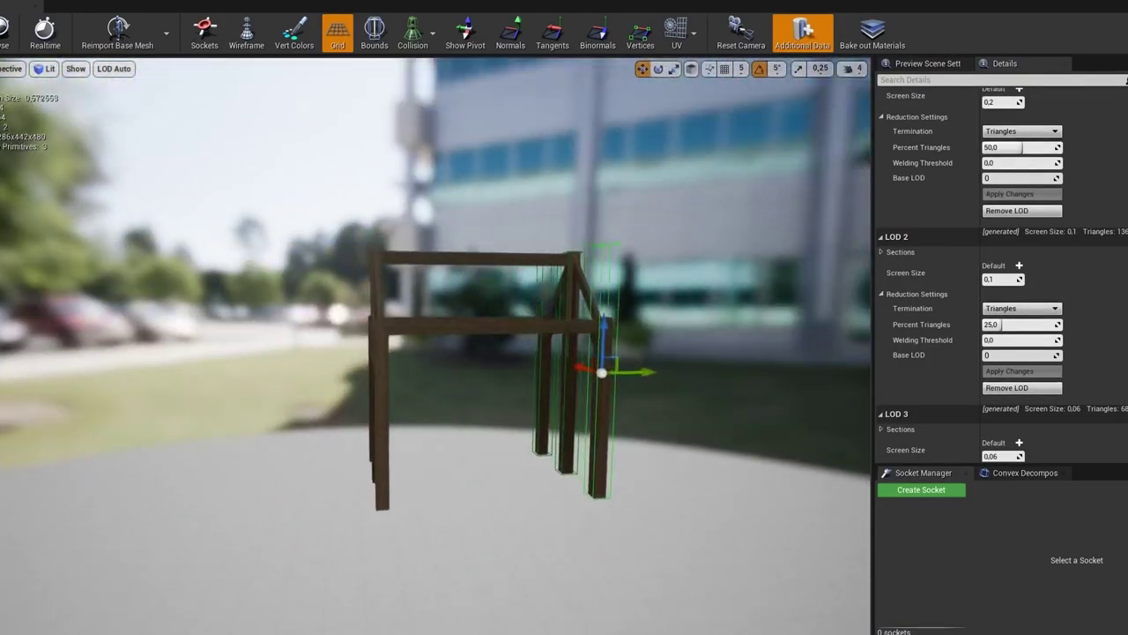
pyautogui.moveTo(408, 433); pyautogui.dragTo(493, 433)
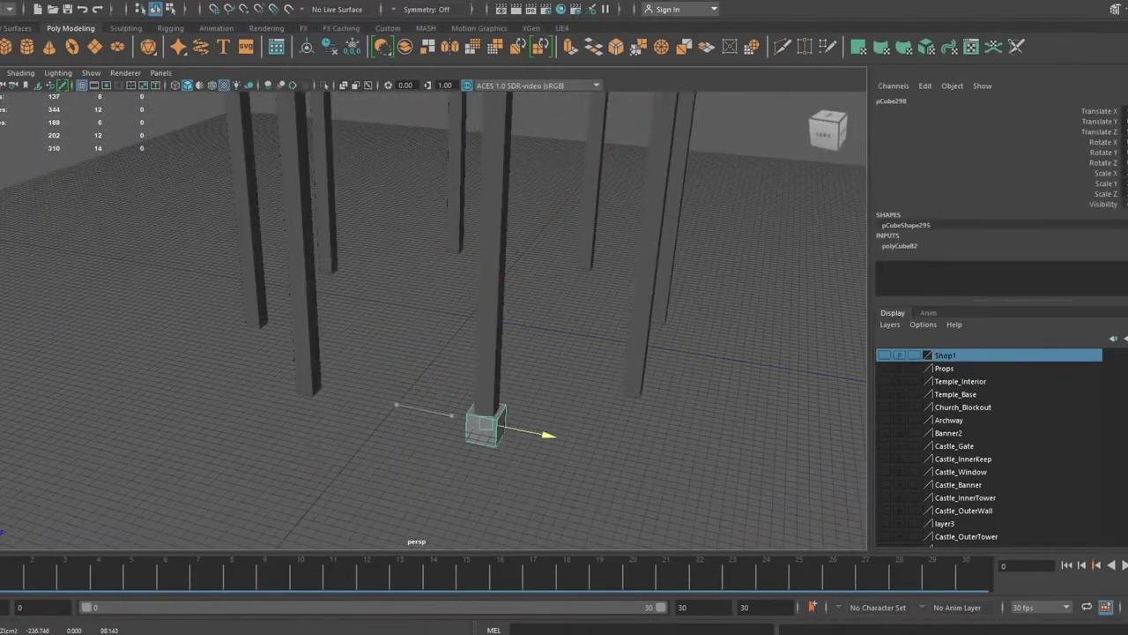
# Step: Frame the small post cube in view and reselect the pillar as a whole object
pyautogui.press('f')
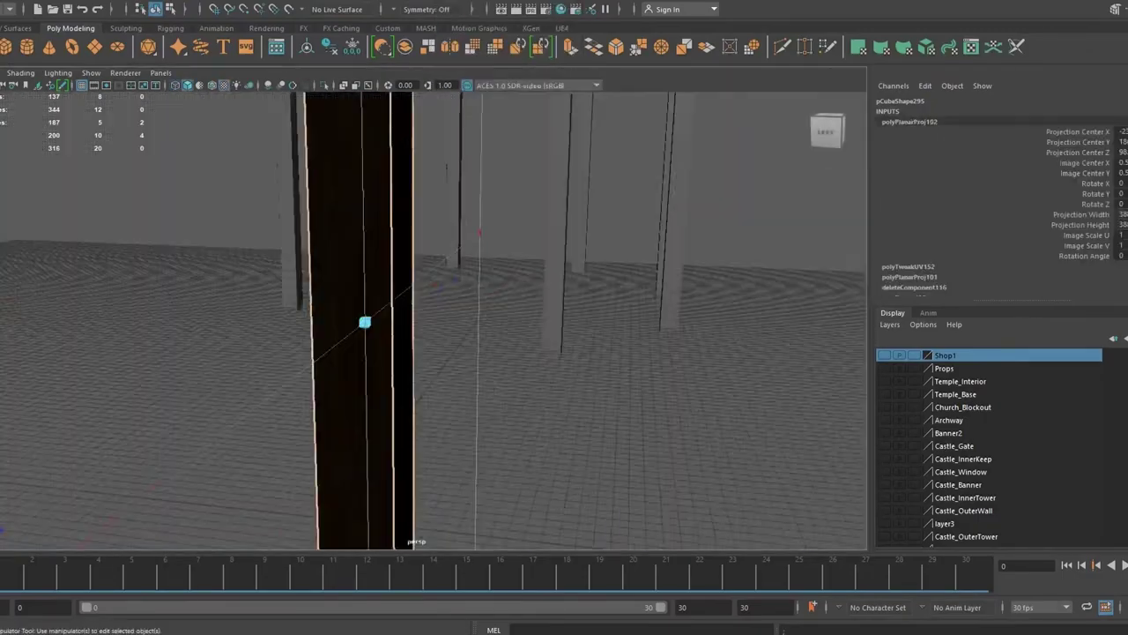
pyautogui.moveTo(275, 153); pyautogui.dragTo(340, 104, button='right')
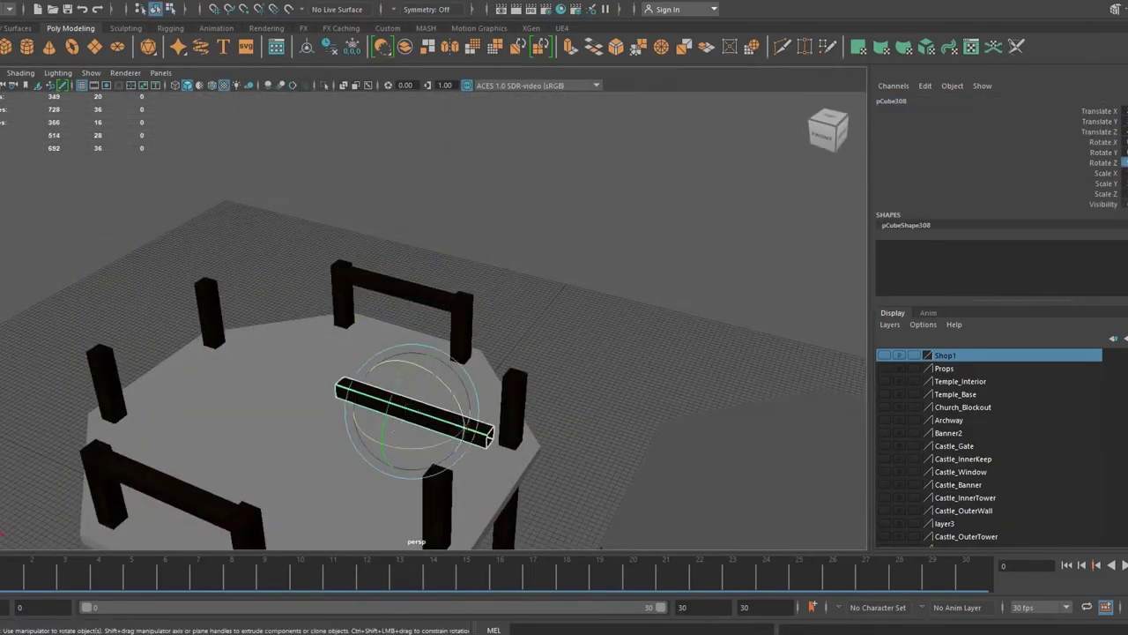
# Step: Duplicate the rail beam and place the copies along the platform's right edge
pyautogui.keyDown('alt'); pyautogui.moveTo(476, 352); pyautogui.dragTo(388, 343); pyautogui.keyUp('alt')
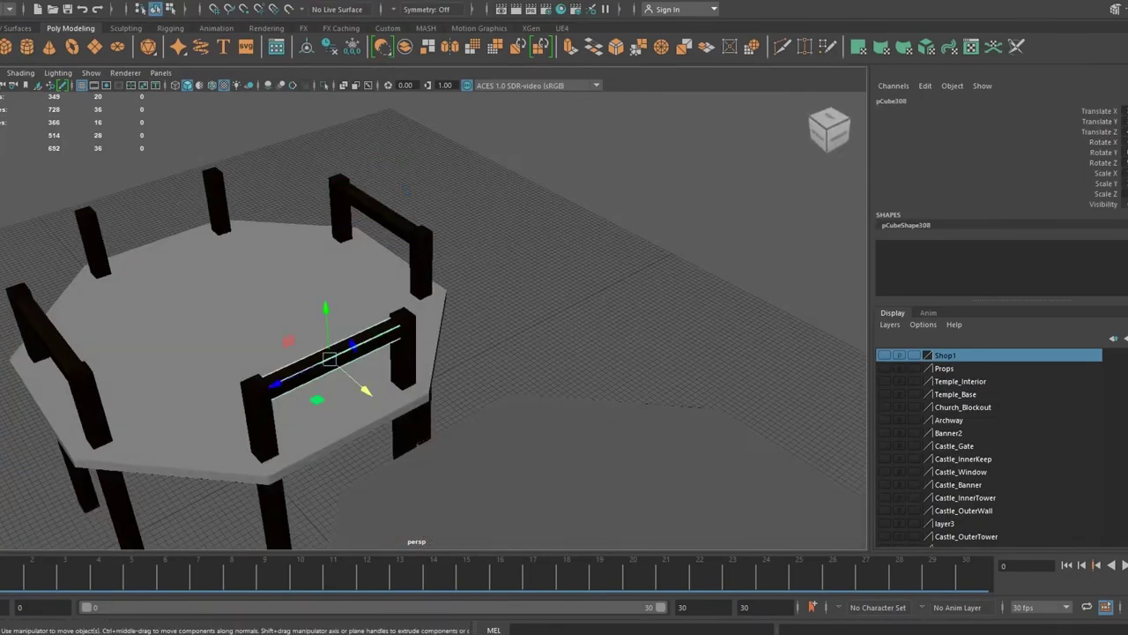
pyautogui.keyDown('alt'); pyautogui.moveTo(423, 264); pyautogui.dragTo(424, 162, button='right'); pyautogui.keyUp('alt')
pyautogui.keyDown('alt'); pyautogui.moveTo(423, 163); pyautogui.dragTo(353, 220); pyautogui.keyUp('alt')
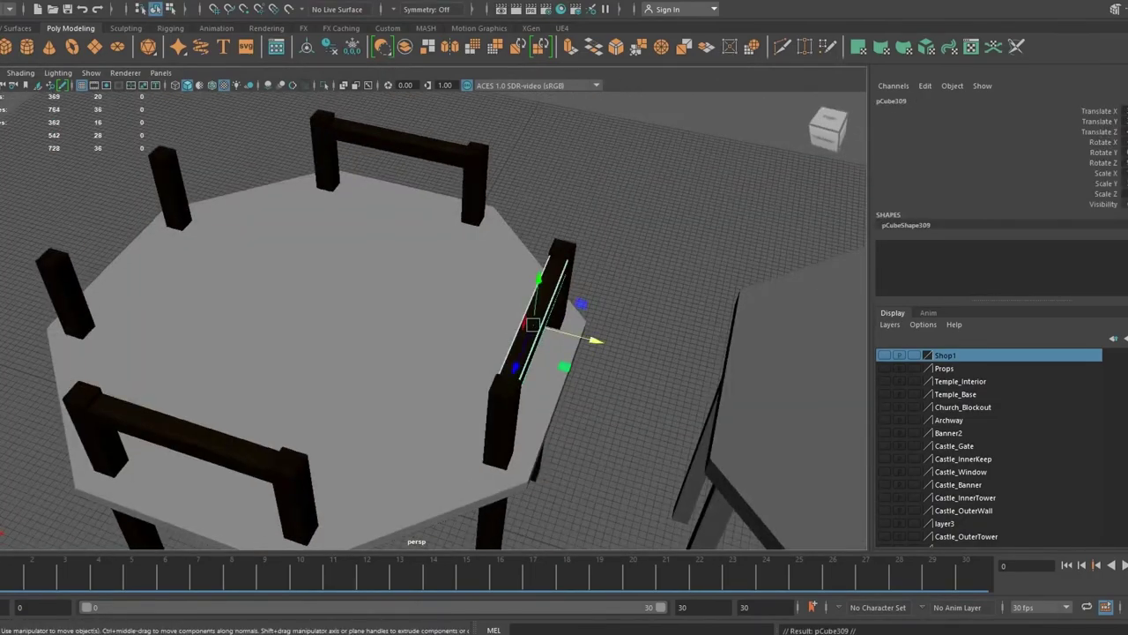
pyautogui.hotkey('ctrl', 'd')
pyautogui.hotkey('ctrl', 'd')
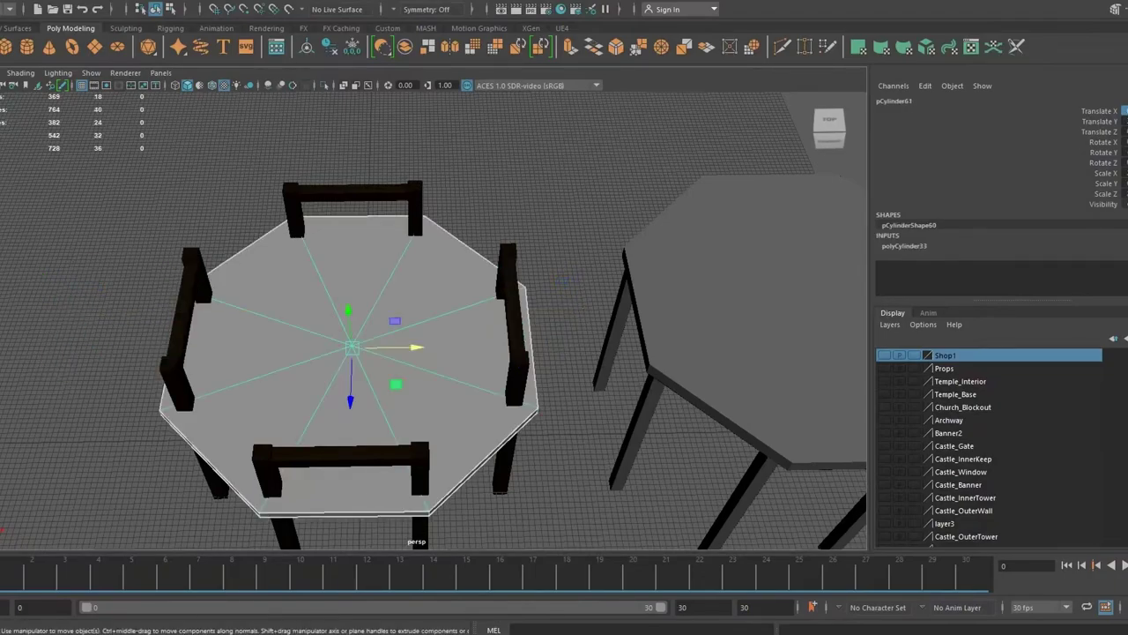
pyautogui.keyDown('alt'); pyautogui.moveTo(423, 308); pyautogui.dragTo(494, 291); pyautogui.keyUp('alt')
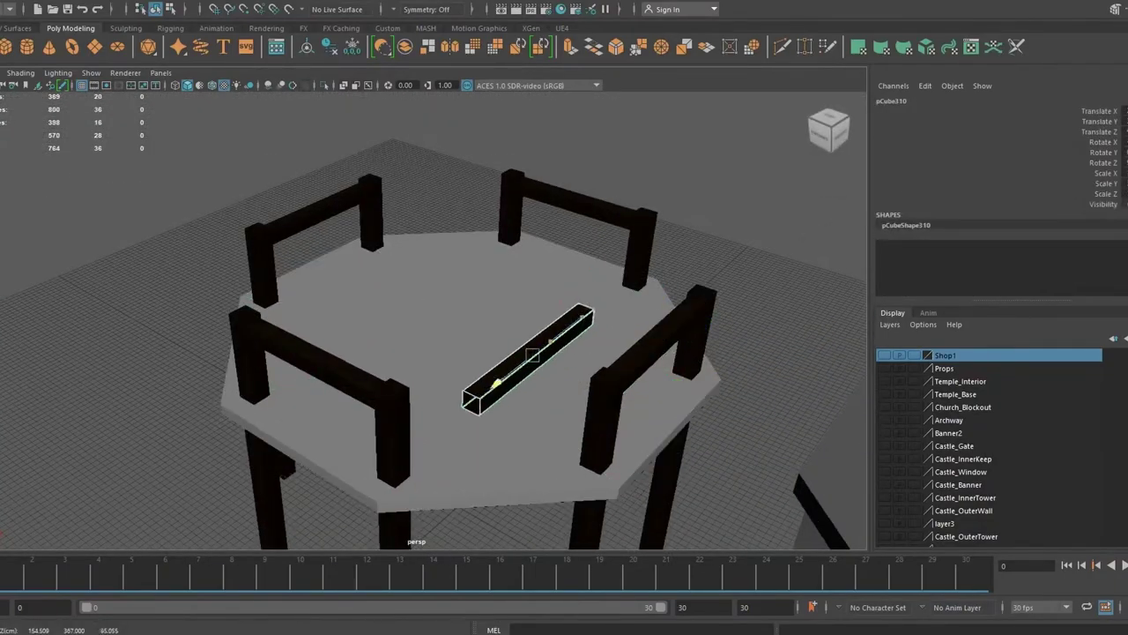
pyautogui.moveTo(484, 388)
pyautogui.keyDown('alt'); pyautogui.mouseDown()
pyautogui.moveTo(397, 335)
pyautogui.moveTo(309, 317)
pyautogui.mouseUp(); pyautogui.keyUp('alt')
pyautogui.press('w')
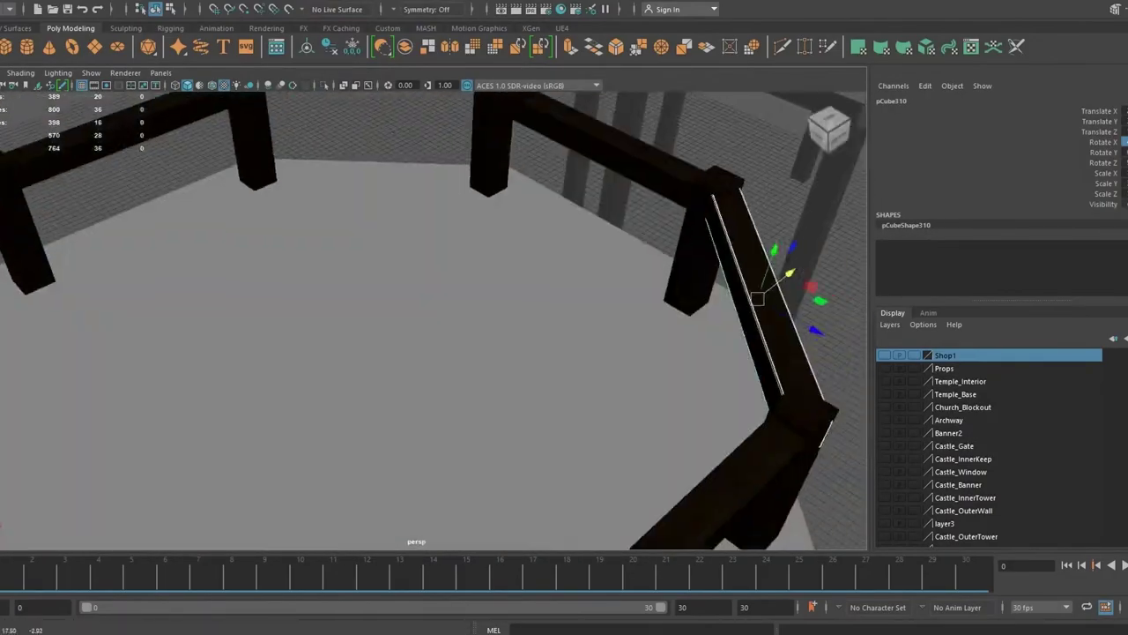
pyautogui.keyDown('alt'); pyautogui.moveTo(353, 317); pyautogui.dragTo(291, 335, button='right'); pyautogui.keyUp('alt')
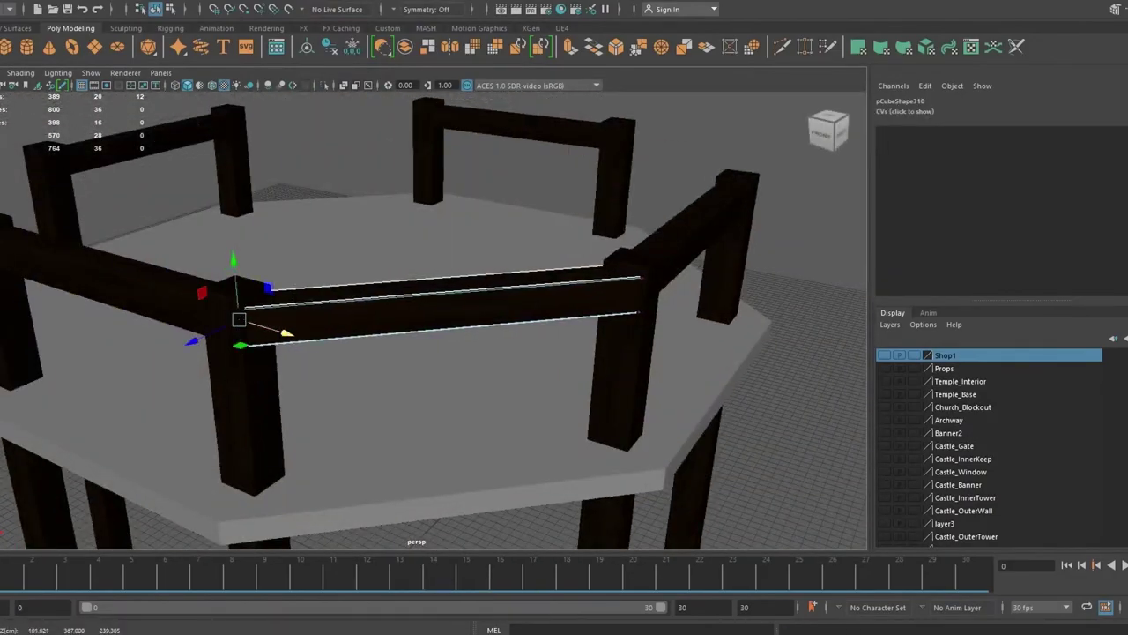
# Step: Adjust the new rail's end faces, then check each remaining rail around the ring
pyautogui.moveTo(415, 291); pyautogui.dragTo(458, 290, button='right')
pyautogui.moveTo(414, 291)
pyautogui.keyDown('alt'); pyautogui.mouseDown()
pyautogui.moveTo(426, 281)
pyautogui.moveTo(370, 220)
pyautogui.mouseUp(); pyautogui.keyUp('alt')
pyautogui.press('F8')
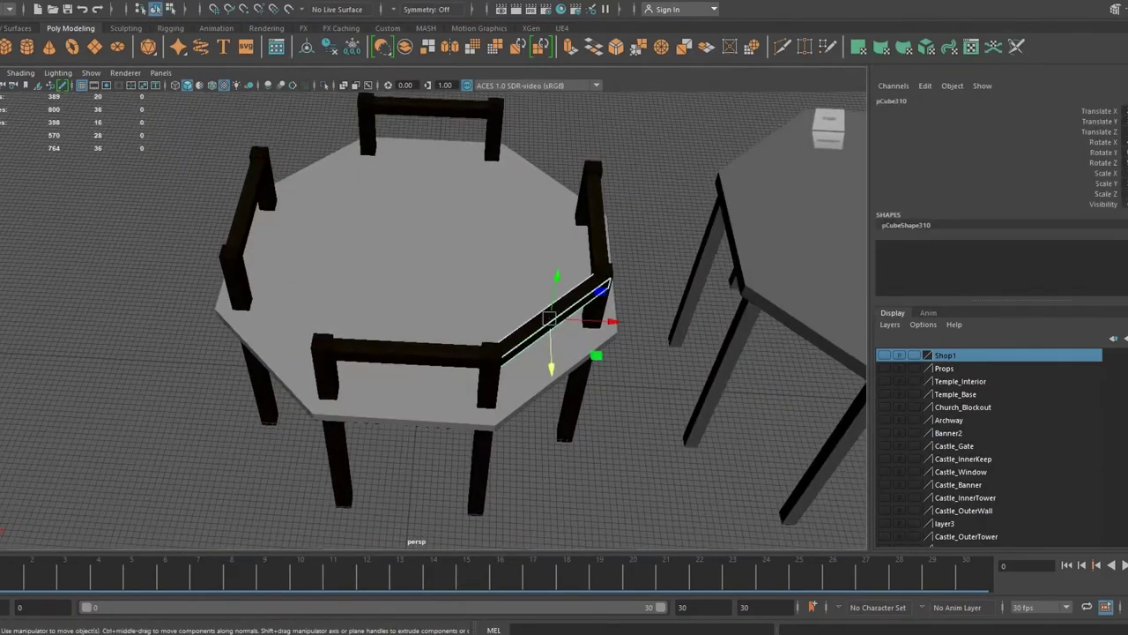
pyautogui.moveTo(423, 291)
pyautogui.keyDown('alt'); pyautogui.mouseDown()
pyautogui.moveTo(379, 264)
pyautogui.moveTo(429, 323)
pyautogui.moveTo(459, 291)
pyautogui.moveTo(441, 318)
pyautogui.mouseUp(); pyautogui.keyUp('alt')
pyautogui.click(429, 322)
pyautogui.press('f')
pyautogui.moveTo(546, 282)
pyautogui.keyDown('alt'); pyautogui.mouseDown()
pyautogui.moveTo(494, 291)
pyautogui.moveTo(529, 265)
pyautogui.moveTo(561, 287)
pyautogui.moveTo(408, 329)
pyautogui.moveTo(493, 291)
pyautogui.mouseUp(); pyautogui.keyUp('alt')
pyautogui.scroll(-5, 560, 288)
pyautogui.click(643, 230)
pyautogui.press('f')
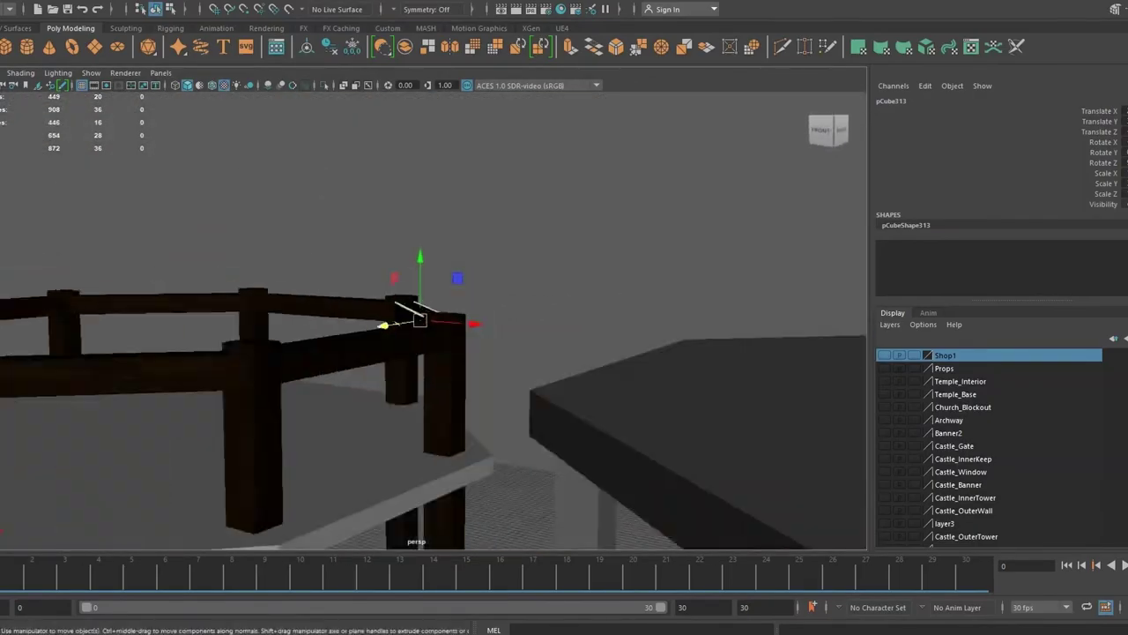
pyautogui.click(415, 320)
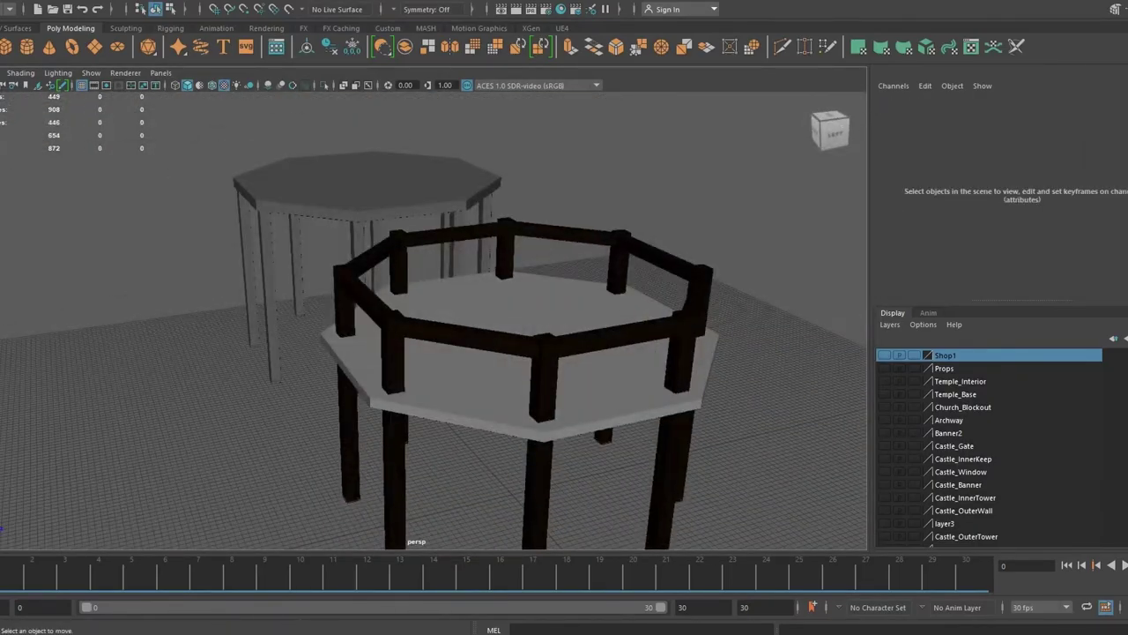
# Step: Duplicate a beam across the platform centre and raise the octagonal platform on Y
pyautogui.hotkey('ctrl', 'd')
pyautogui.moveTo(441, 403)
pyautogui.keyDown('alt'); pyautogui.mouseDown()
pyautogui.moveTo(423, 291)
pyautogui.moveTo(421, 321)
pyautogui.moveTo(458, 300)
pyautogui.moveTo(397, 335)
pyautogui.mouseUp(); pyautogui.keyUp('alt')
pyautogui.click(423, 317)
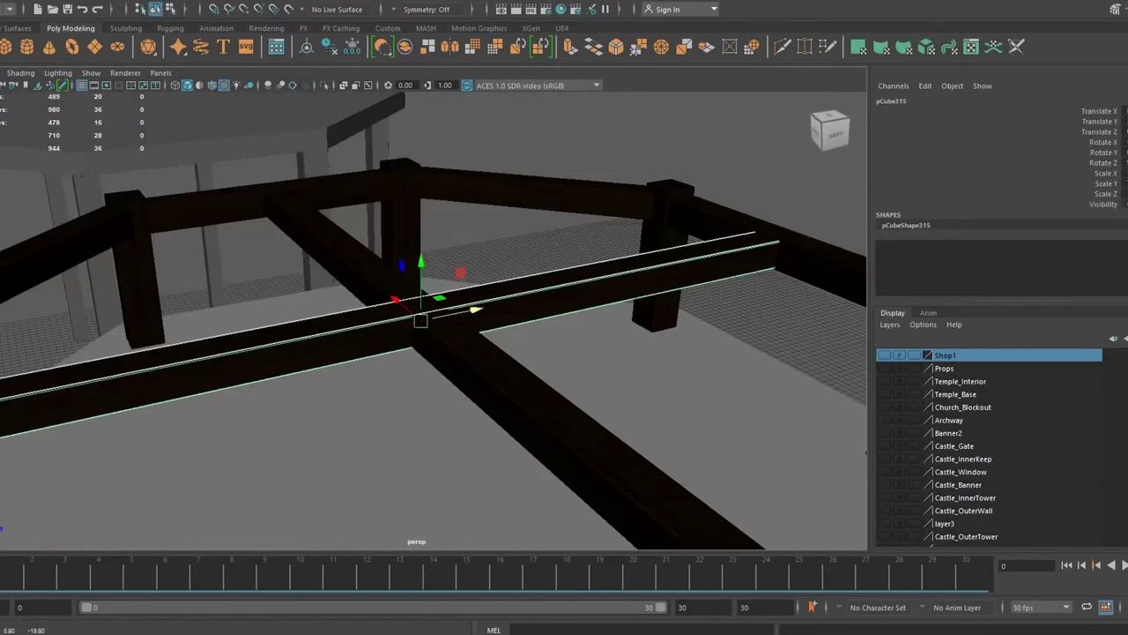
pyautogui.click(705, 176)
pyautogui.keyDown('alt'); pyautogui.moveTo(705, 176); pyautogui.dragTo(529, 265); pyautogui.keyUp('alt')
pyautogui.click(467, 424)
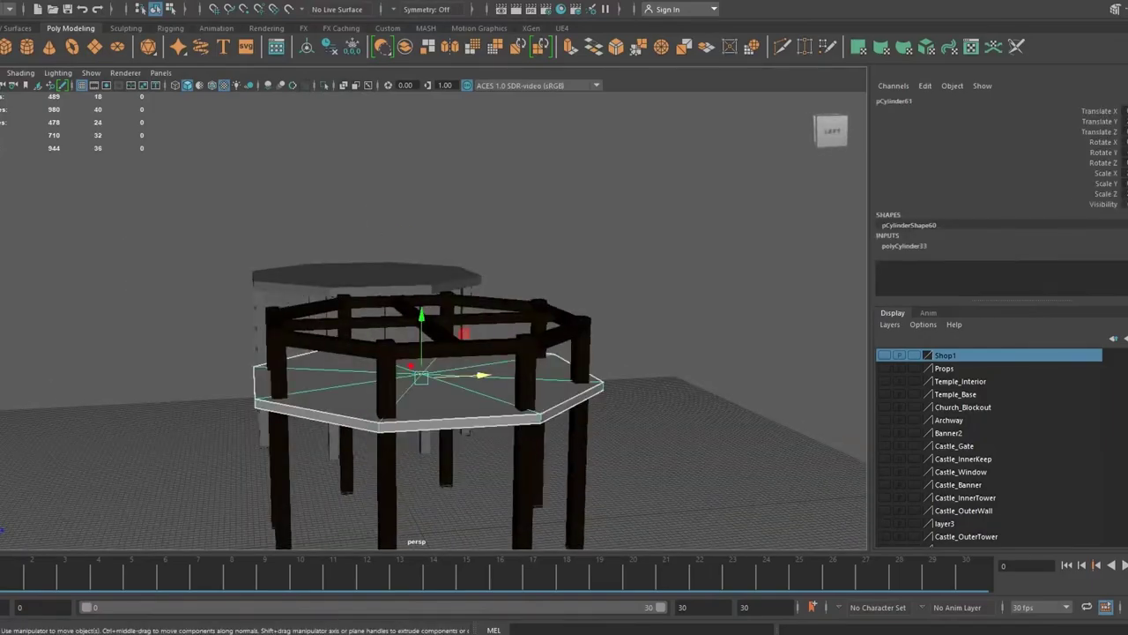
pyautogui.moveTo(421, 322)
pyautogui.mouseDown()
pyautogui.moveTo(422, 241)
pyautogui.moveTo(517, 214)
pyautogui.mouseUp()
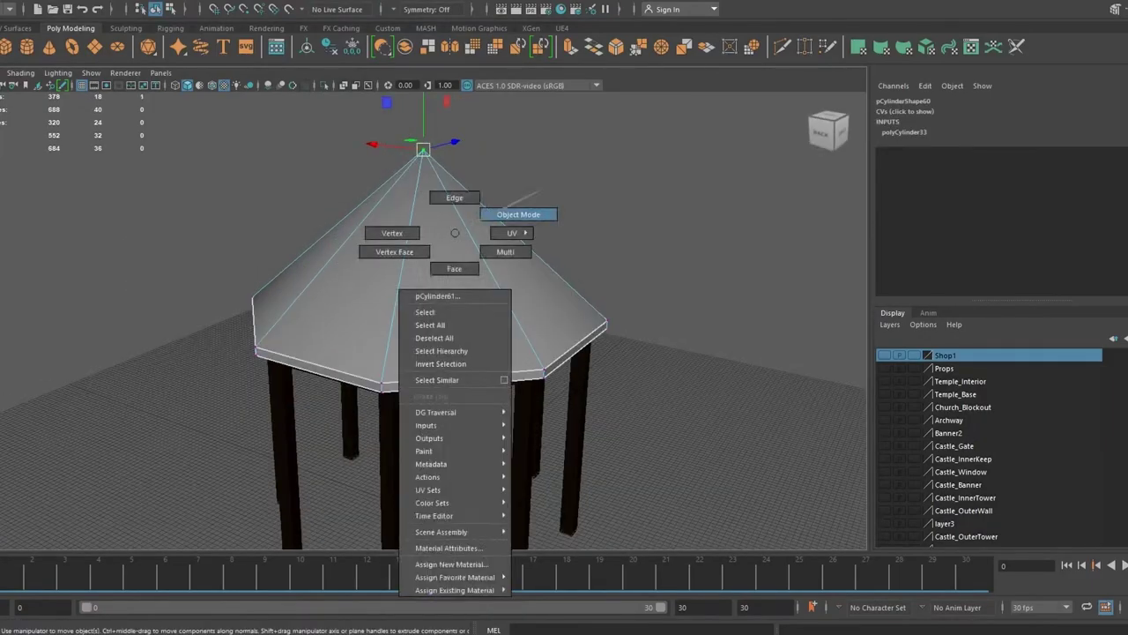
# Step: Extrude the roof's bottom edges outward into the first hanging flaps
pyautogui.moveTo(208, 411)
pyautogui.mouseDown()
pyautogui.moveTo(594, 476)
pyautogui.moveTo(494, 441)
pyautogui.mouseUp()
pyautogui.press('space')
pyautogui.hotkey('ctrl', 'e')
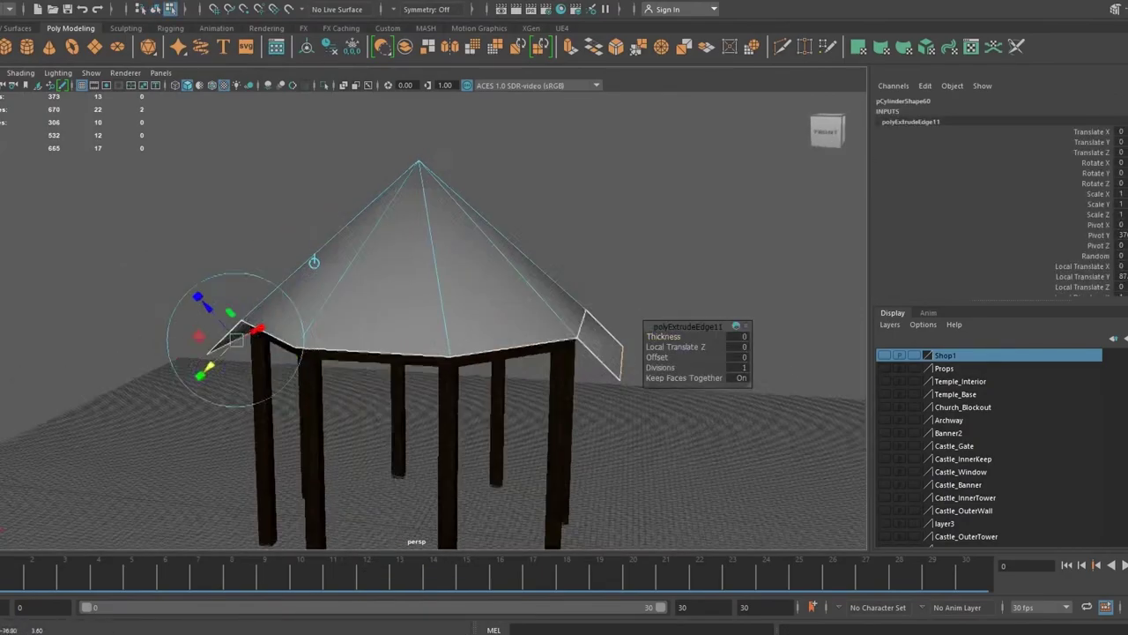
pyautogui.keyDown('alt'); pyautogui.moveTo(529, 396); pyautogui.dragTo(617, 388); pyautogui.keyUp('alt')
pyautogui.click(829, 130)
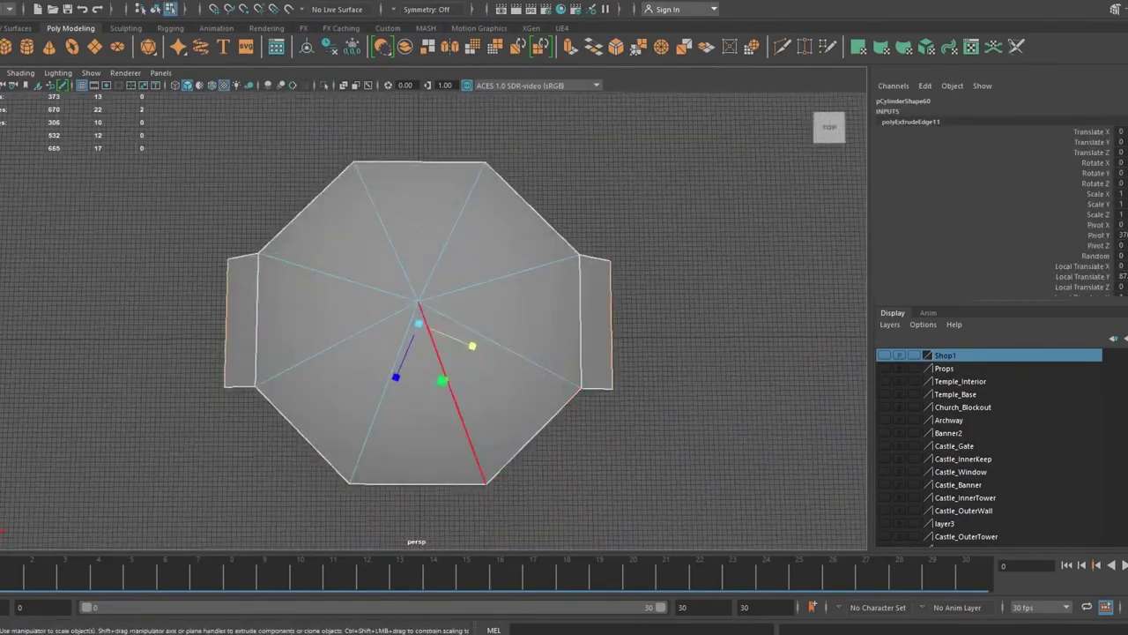
pyautogui.keyDown('alt'); pyautogui.moveTo(529, 396); pyautogui.dragTo(547, 291); pyautogui.keyUp('alt')
pyautogui.hotkey('ctrl', 'e')
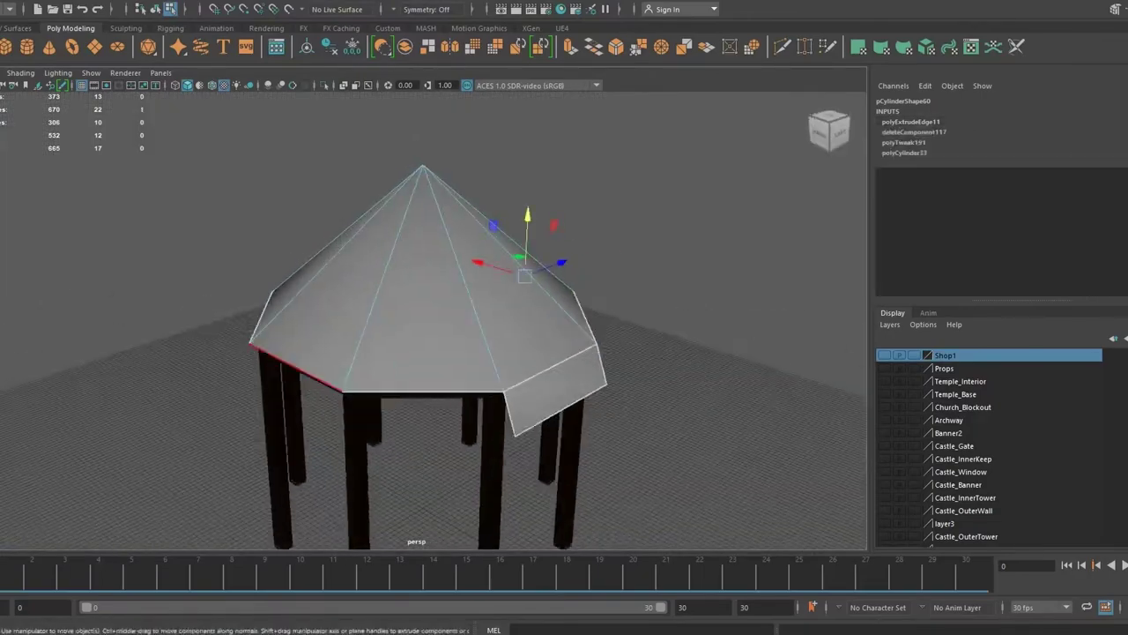
pyautogui.moveTo(529, 396)
pyautogui.keyDown('alt'); pyautogui.mouseDown()
pyautogui.moveTo(573, 379)
pyautogui.moveTo(529, 309)
pyautogui.mouseUp(); pyautogui.keyUp('alt')
# Step: Extrude the remaining lower roof edges and rotate, pull and scale them into downward flaps
pyautogui.hotkey('ctrl', 'e')
pyautogui.press('e')
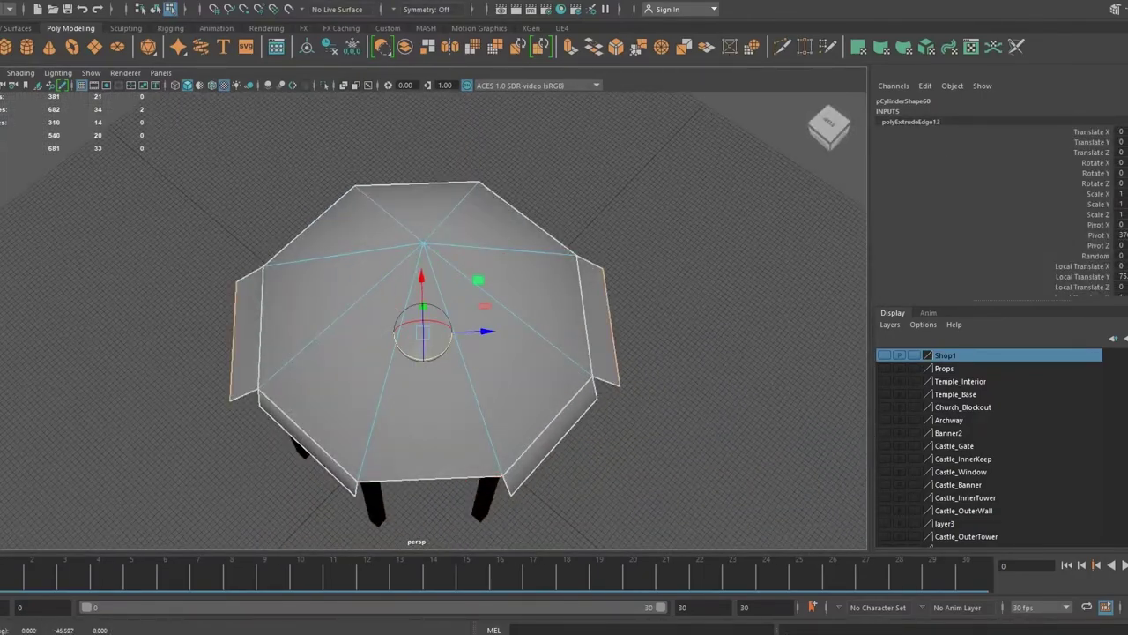
pyautogui.moveTo(528, 397)
pyautogui.keyDown('alt'); pyautogui.mouseDown()
pyautogui.moveTo(529, 264)
pyautogui.moveTo(564, 273)
pyautogui.mouseUp(); pyautogui.keyUp('alt')
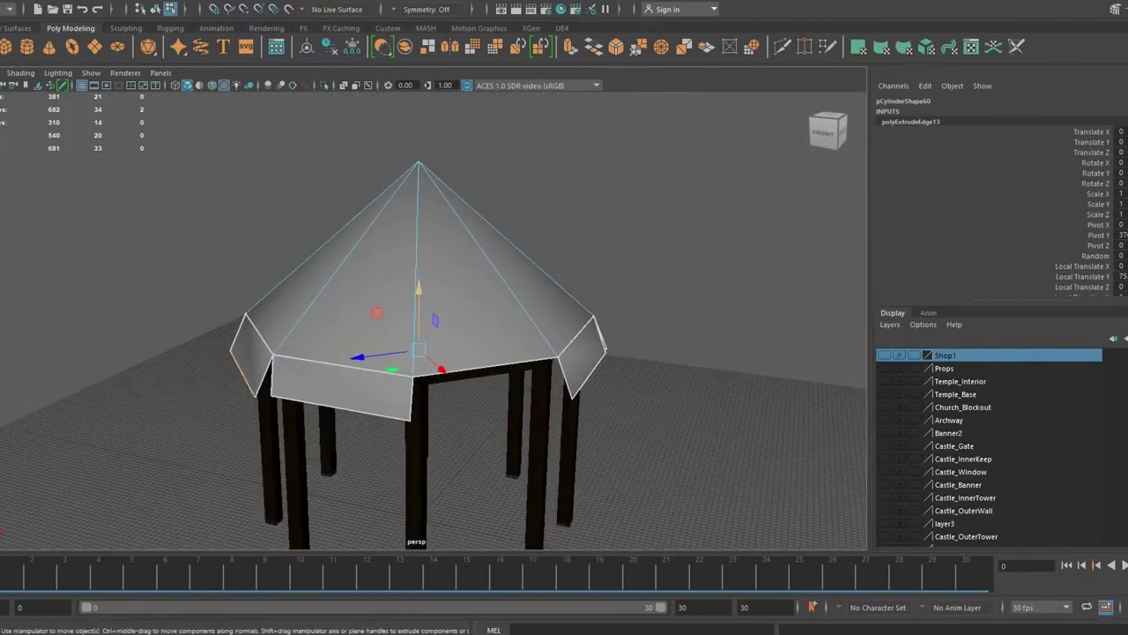
pyautogui.hotkey('ctrl', 'e')
pyautogui.moveTo(529, 396)
pyautogui.keyDown('alt'); pyautogui.mouseDown()
pyautogui.moveTo(564, 388)
pyautogui.moveTo(511, 352)
pyautogui.mouseUp(); pyautogui.keyUp('alt')
pyautogui.press('r')
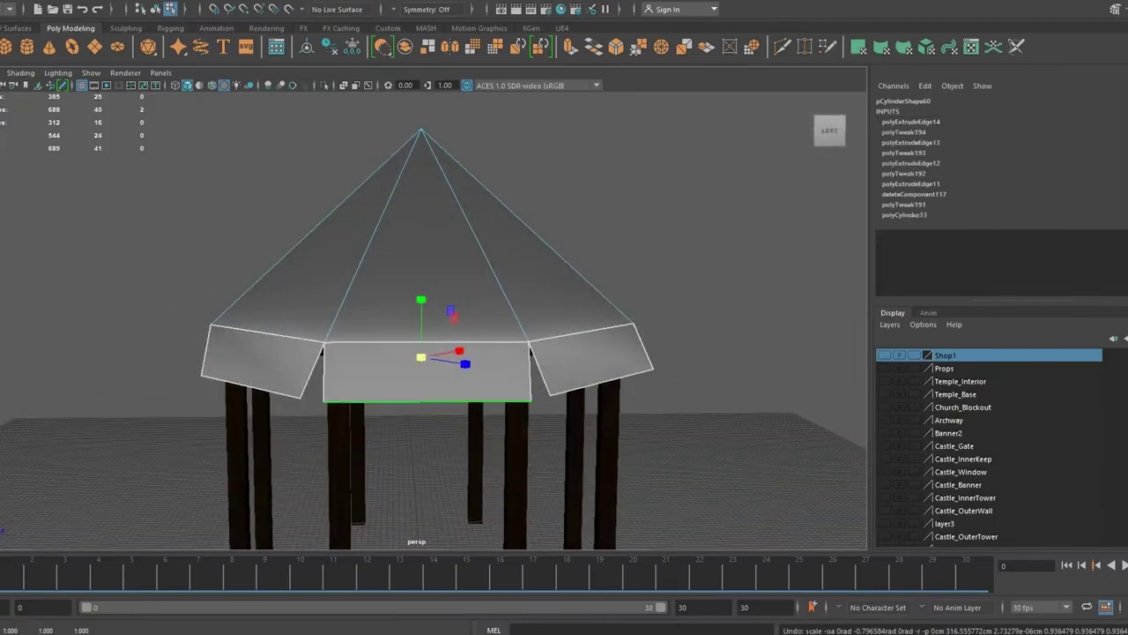
pyautogui.moveTo(423, 353)
pyautogui.keyDown('alt'); pyautogui.mouseDown()
pyautogui.moveTo(423, 423)
pyautogui.moveTo(423, 361)
pyautogui.moveTo(397, 366)
pyautogui.moveTo(397, 348)
pyautogui.moveTo(574, 287)
pyautogui.mouseUp(); pyautogui.keyUp('alt')
# Step: Delete the cone's roof faces and extrude the top edge ring up to a point
pyautogui.scroll(-3, 423, 353)
pyautogui.scroll(3, 423, 352)
pyautogui.press('Delete')
pyautogui.click(459, 391)
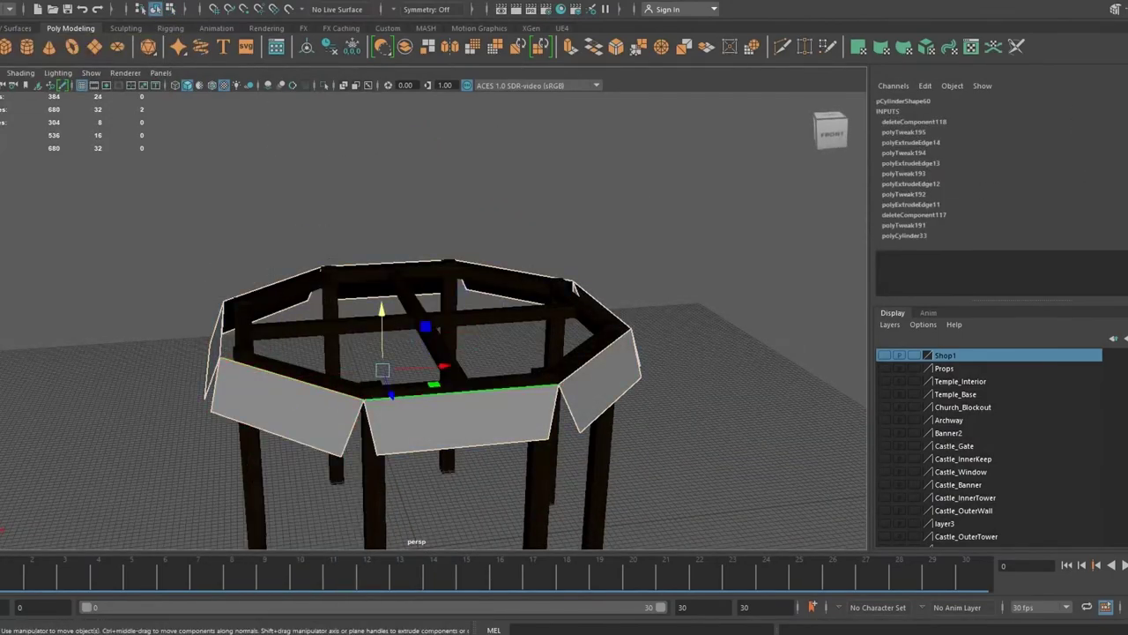
pyautogui.hotkey('ctrl', 'e')
pyautogui.moveTo(418, 313)
pyautogui.mouseDown()
pyautogui.moveTo(418, 176)
pyautogui.moveTo(370, 174)
pyautogui.mouseUp()
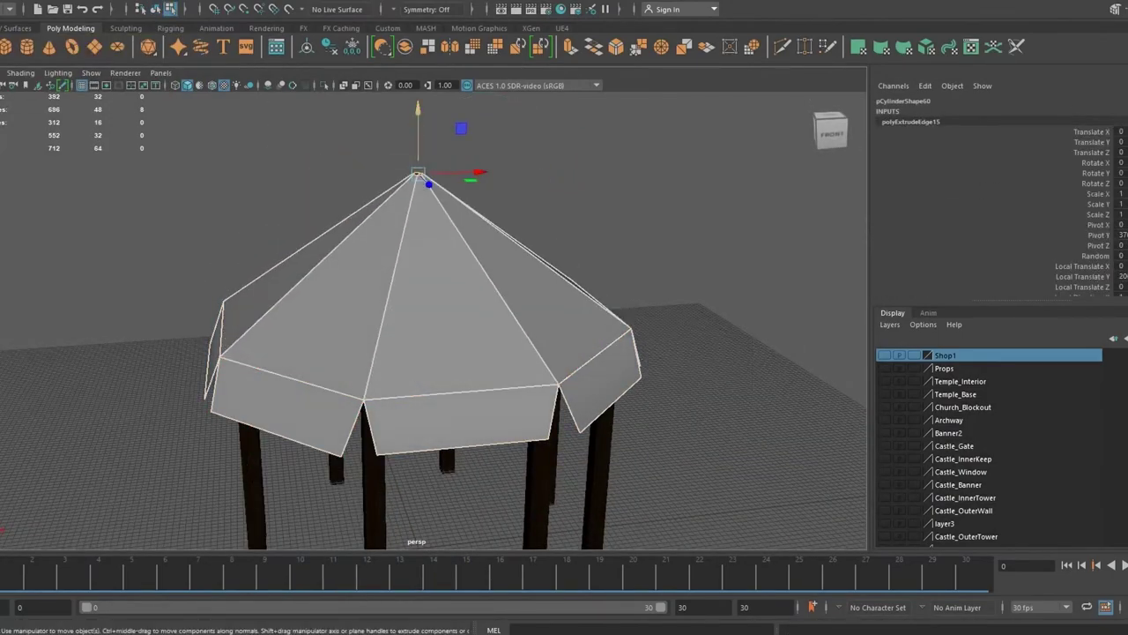
# Step: Select a horizontal edge loop around the roof and view the whole gazebo
pyautogui.press('F10')
pyautogui.doubleClick(414, 242)
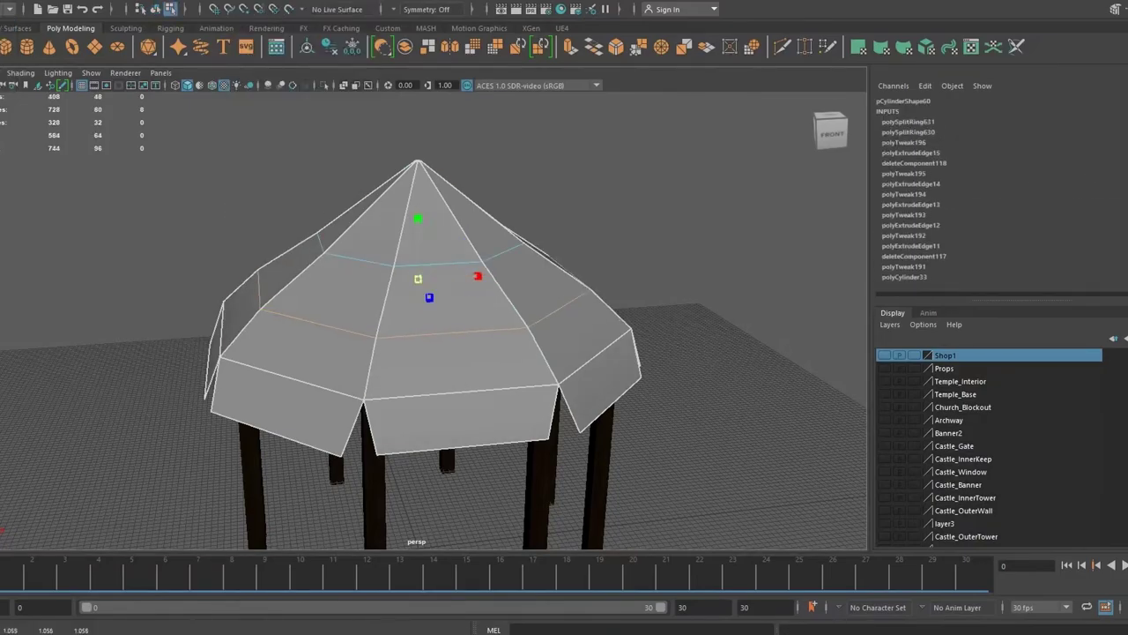
pyautogui.keyDown('alt'); pyautogui.moveTo(423, 353); pyautogui.dragTo(458, 335); pyautogui.keyUp('alt')
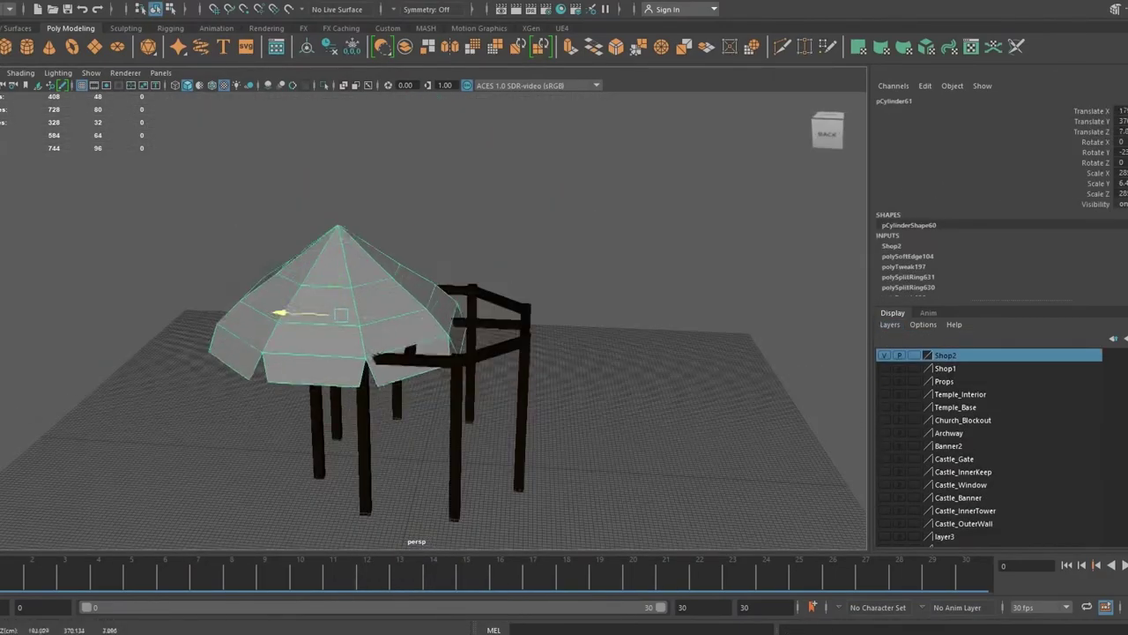
# Step: Separate the diagonal crossbeam from the frame, set its pivot, and open Duplicate Special options
pyautogui.click(385, 302)
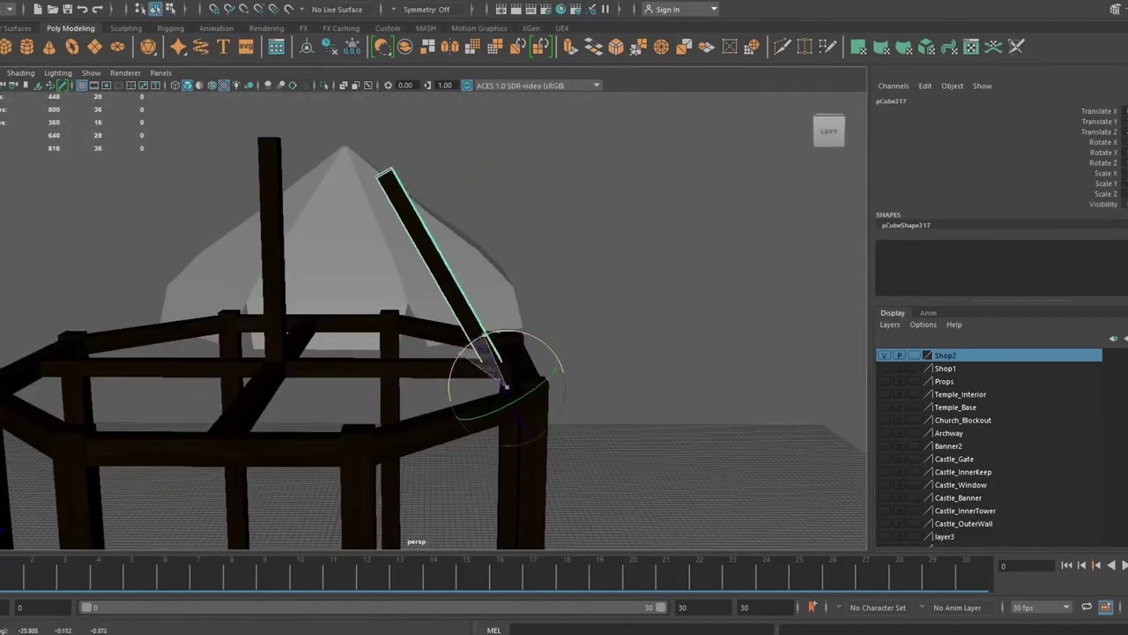
pyautogui.rightClick(370, 230)
pyautogui.press('d')
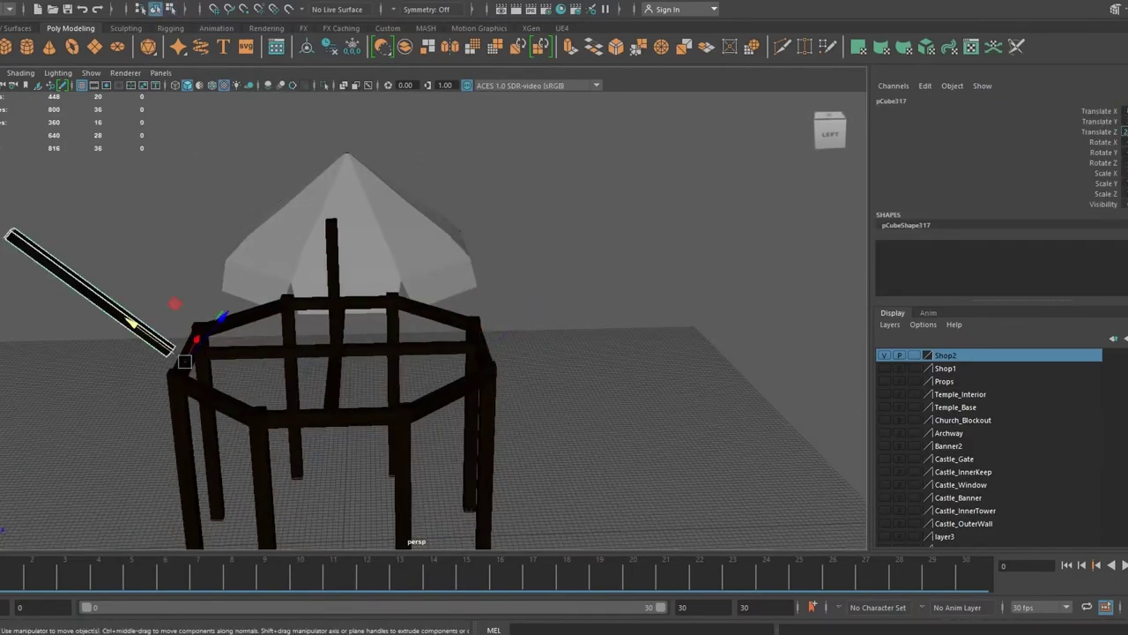
pyautogui.click(201, 38)
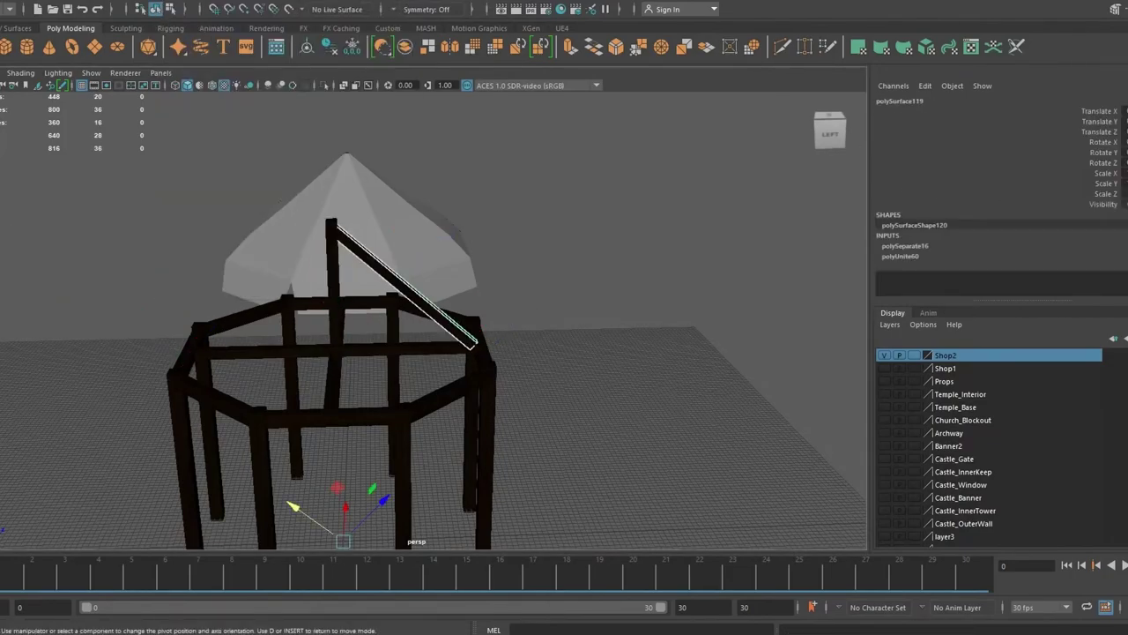
pyautogui.click(133, 192)
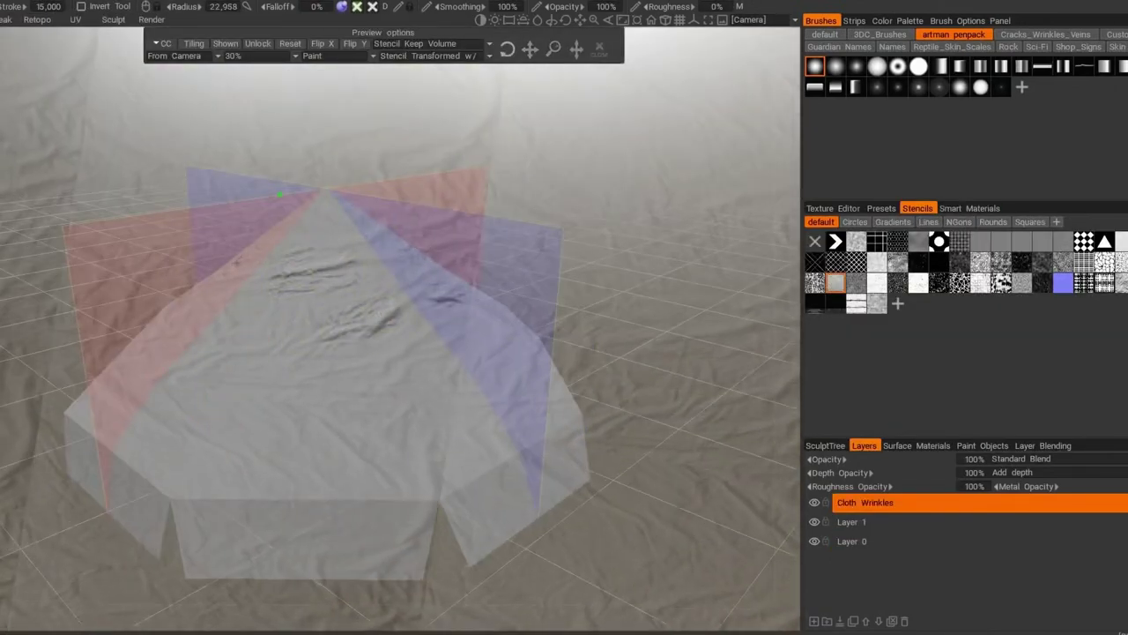
# Step: Paint wrinkle strokes across the roof, orbit to inspect them, and add a new layer above
pyautogui.moveTo(211, 404); pyautogui.dragTo(315, 383)
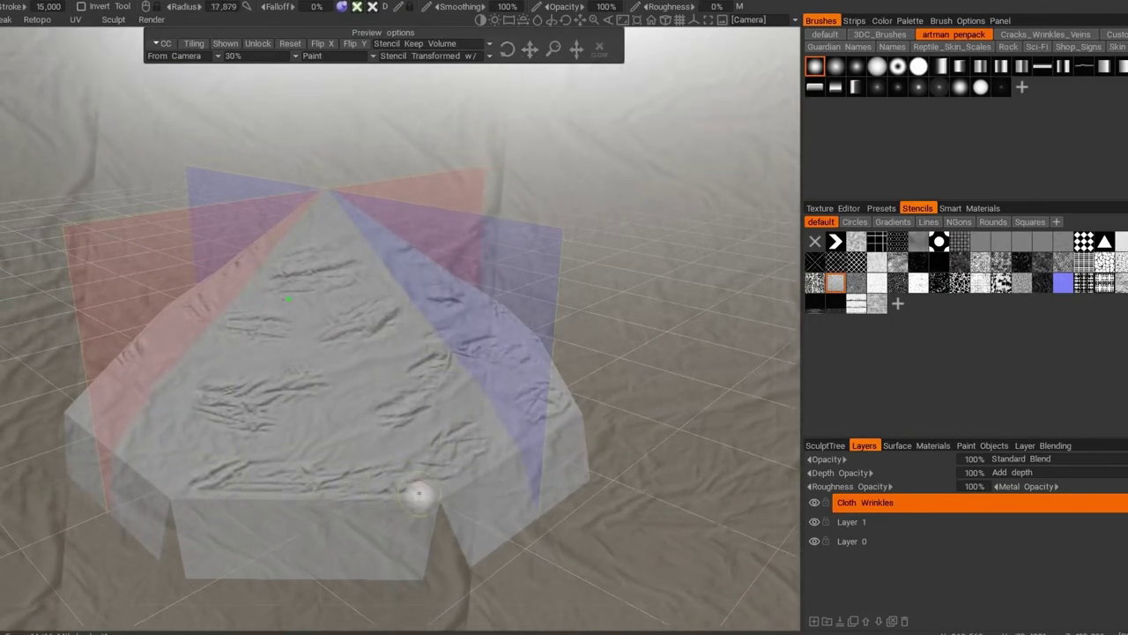
pyautogui.moveTo(271, 238); pyautogui.dragTo(289, 300, button='middle')
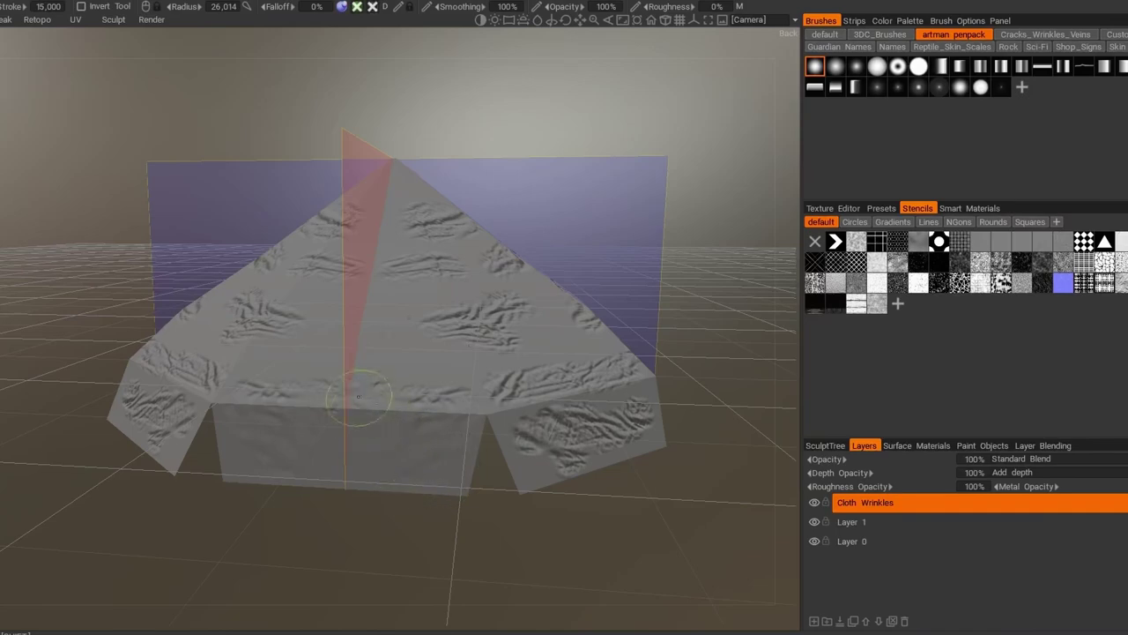
pyautogui.moveTo(390, 387); pyautogui.dragTo(428, 440, button='middle')
pyautogui.moveTo(580, 427); pyautogui.dragTo(503, 442, button='middle')
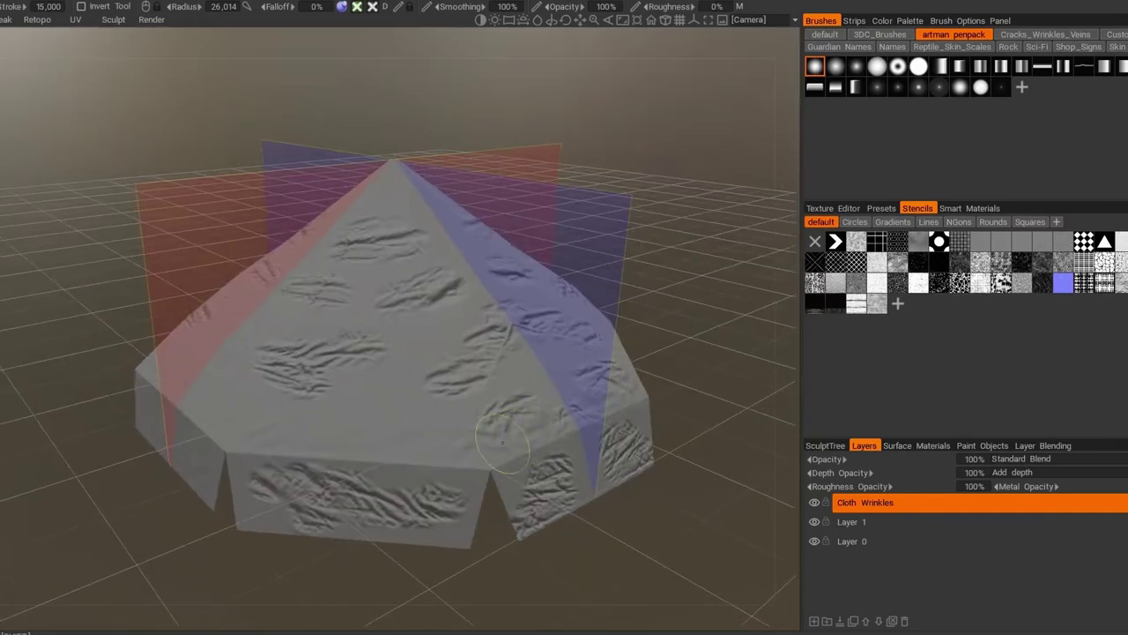
pyautogui.moveTo(535, 396); pyautogui.dragTo(381, 464, button='middle')
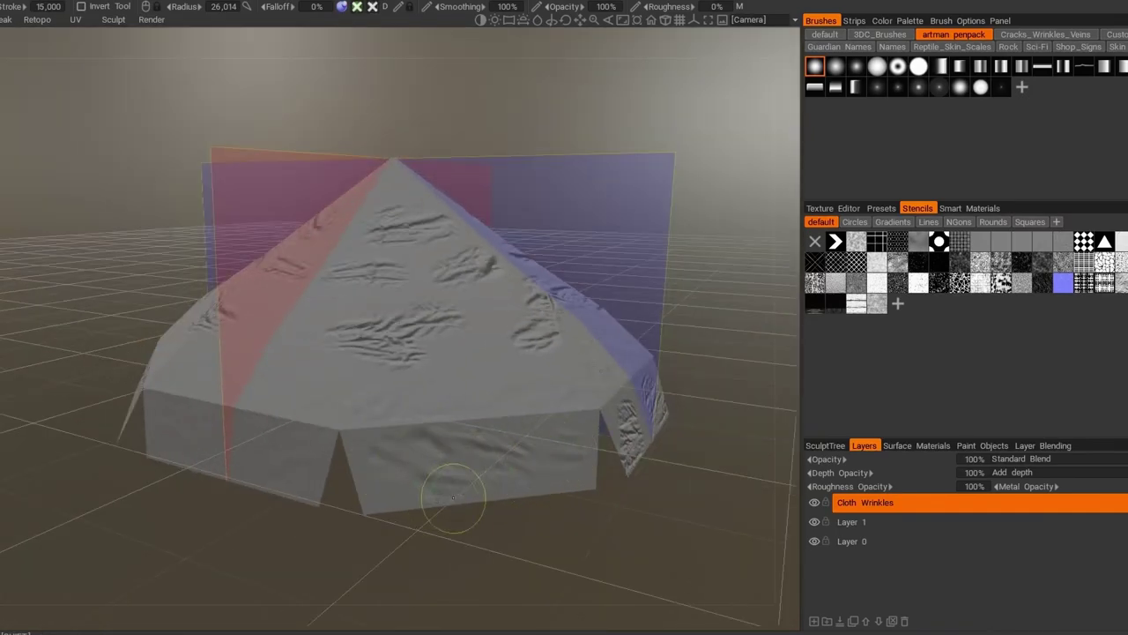
pyautogui.moveTo(554, 459); pyautogui.dragTo(449, 432, button='middle')
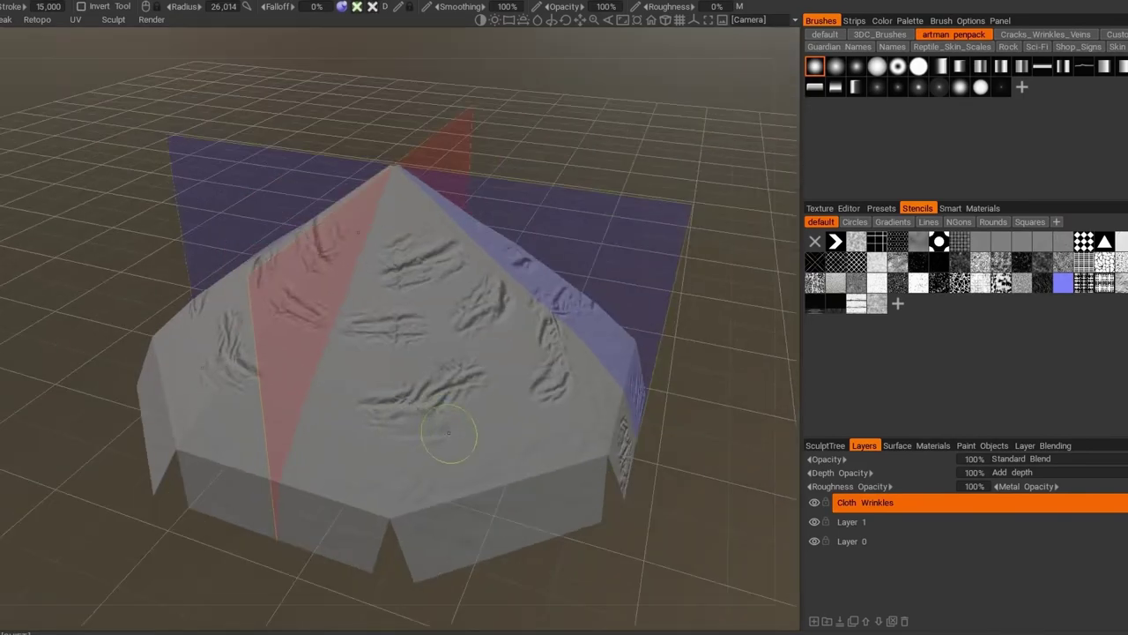
pyautogui.moveTo(443, 383); pyautogui.dragTo(426, 493, button='middle')
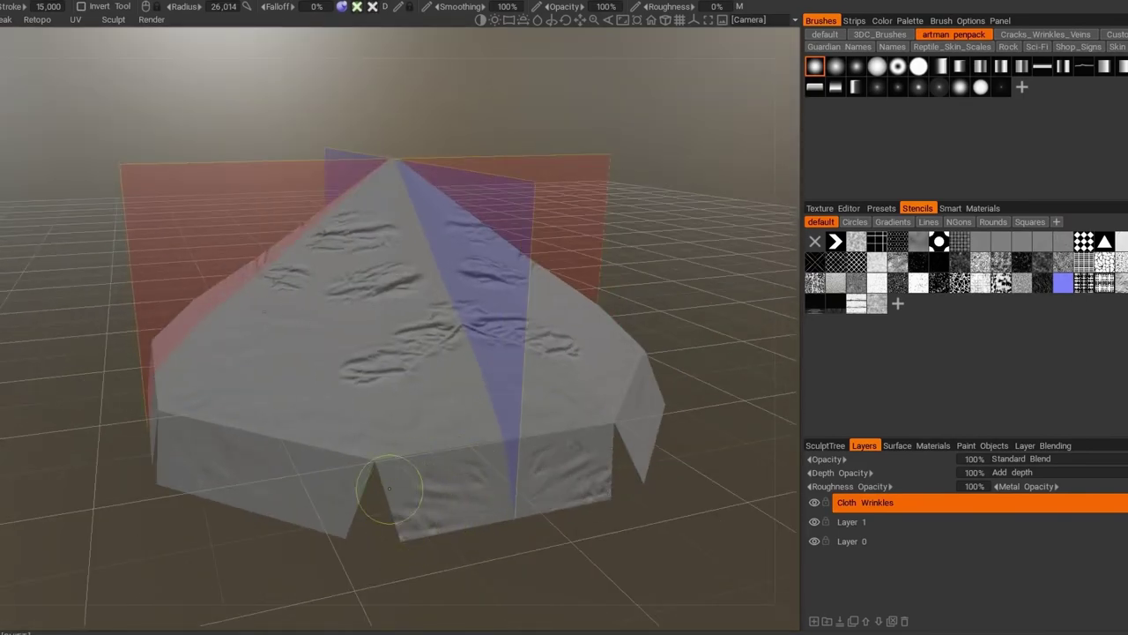
pyautogui.moveTo(490, 480); pyautogui.dragTo(440, 417, button='middle')
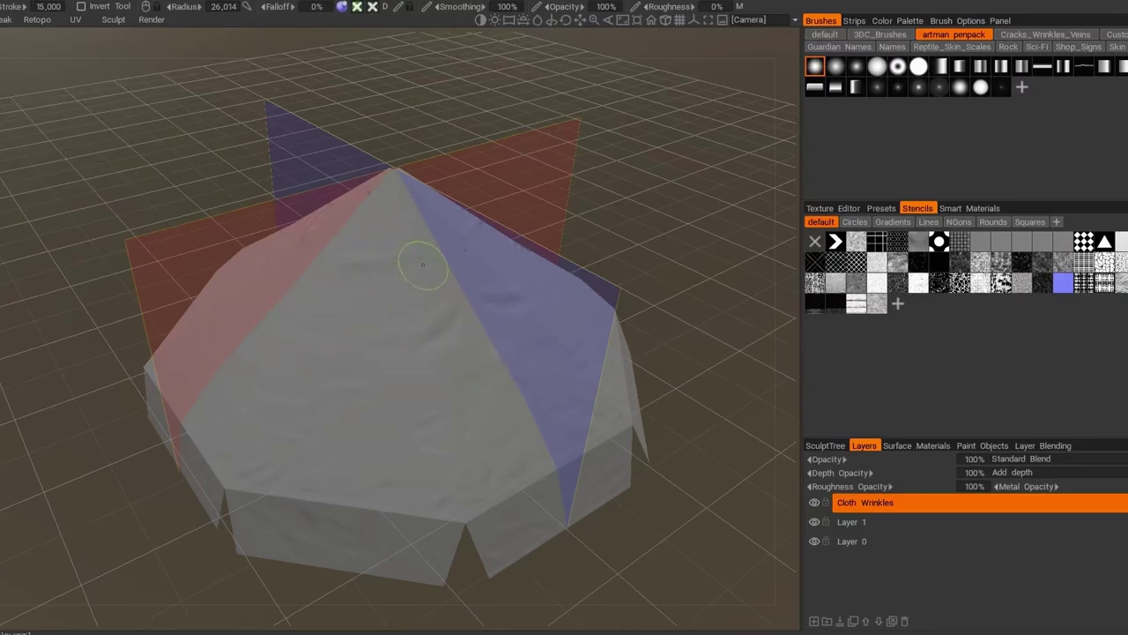
pyautogui.moveTo(344, 436); pyautogui.dragTo(425, 398, button='middle')
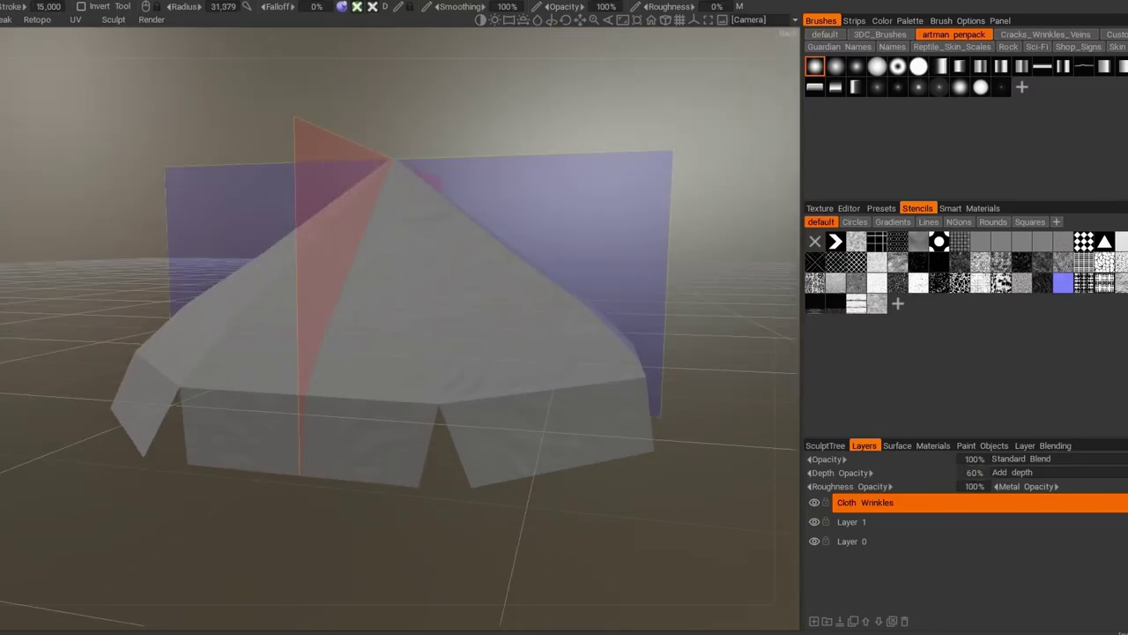
pyautogui.click(813, 621)
# Step: Make Fabric Normal the active layer, turn off symmetry, and confirm baking the CurvatureMap layer
pyautogui.click(864, 502)
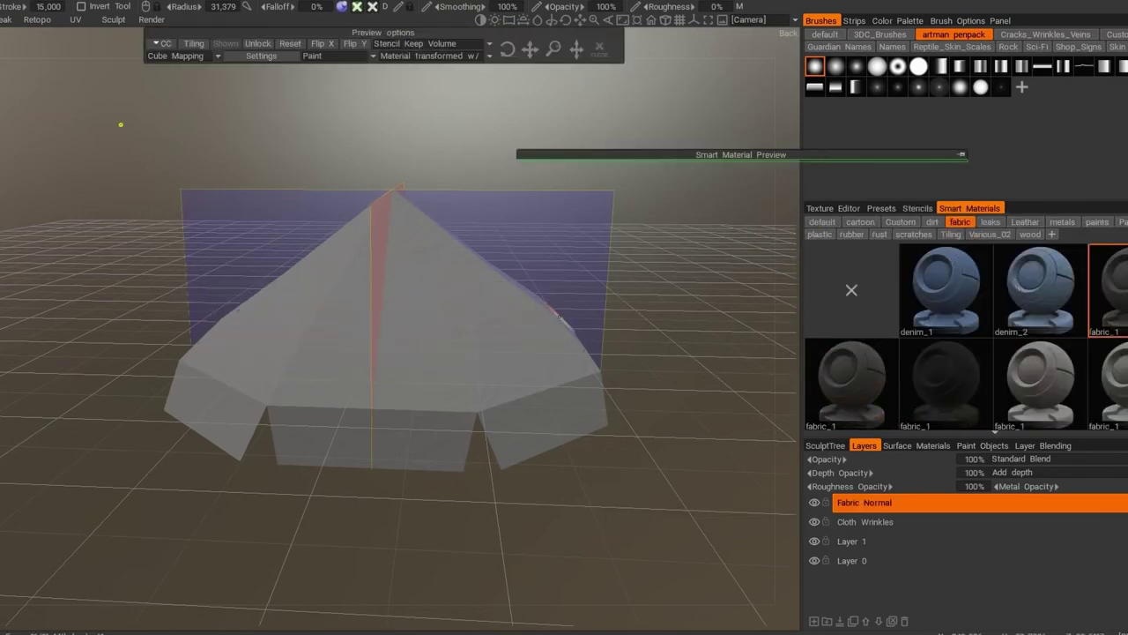
pyautogui.click(88, 11)
pyautogui.scroll(5, 397, 352)
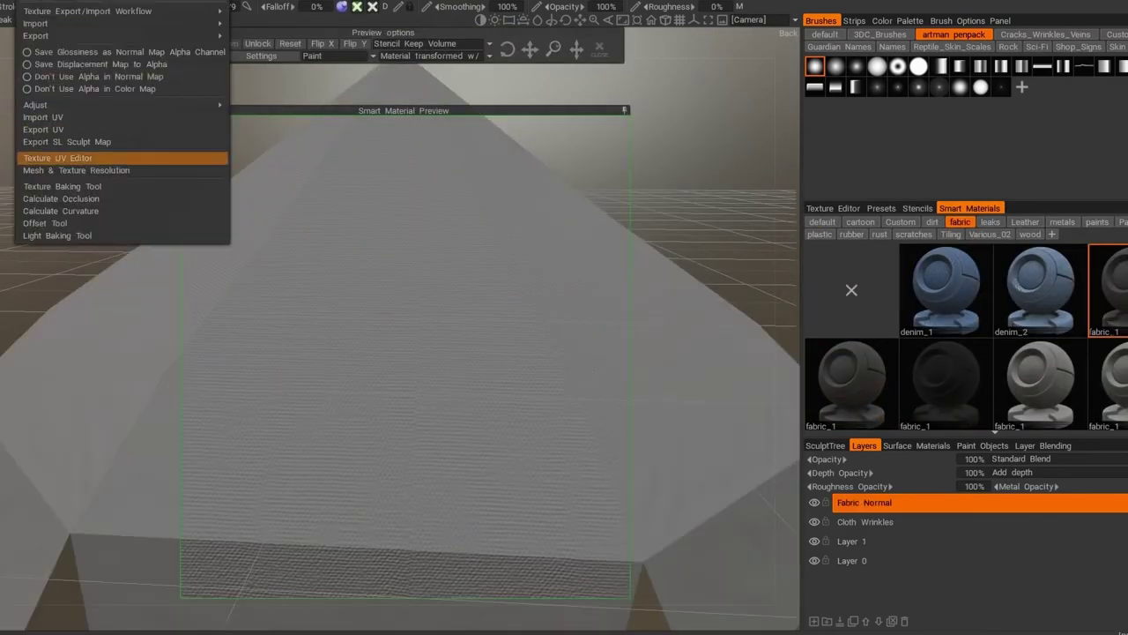
pyautogui.click(556, 334)
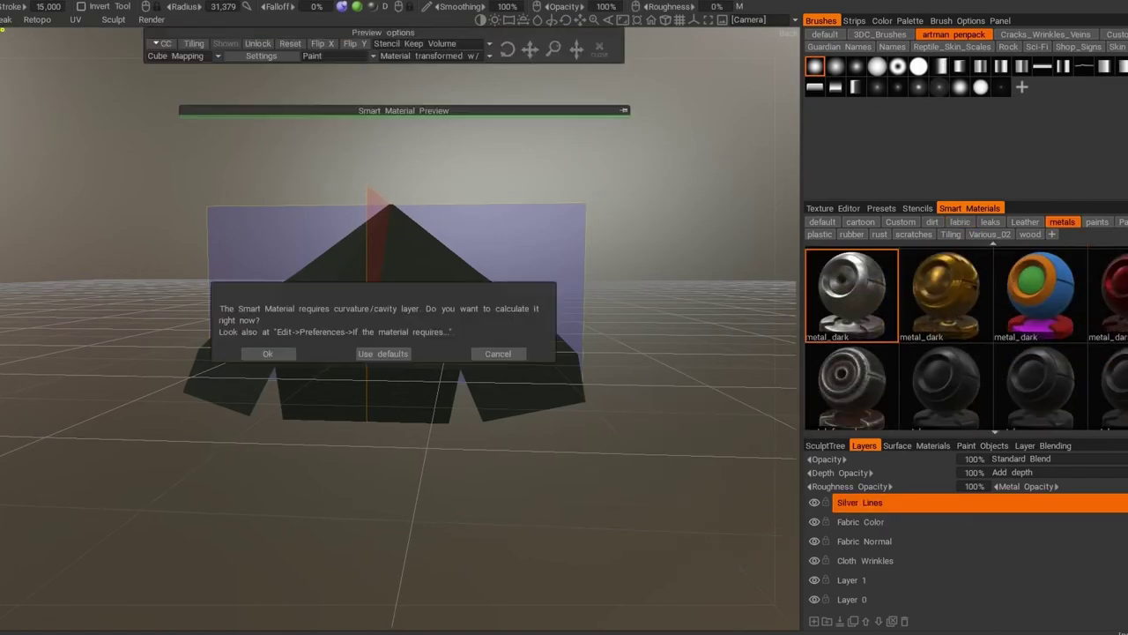
pyautogui.click(854, 20)
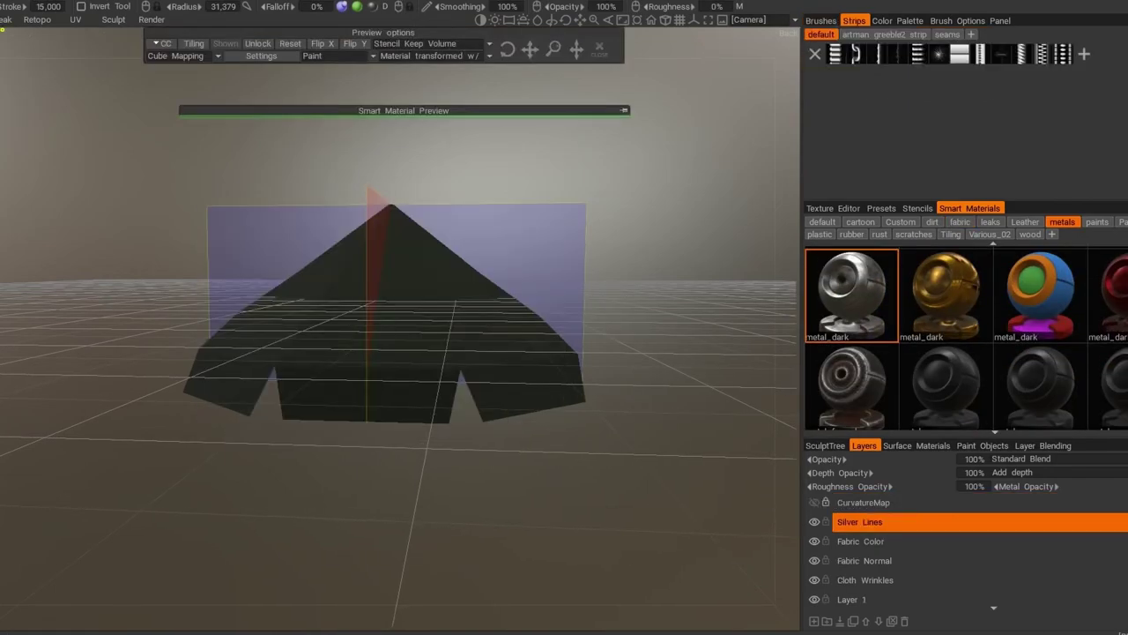
pyautogui.scroll(3, 262, 452)
pyautogui.scroll(3, 261, 452)
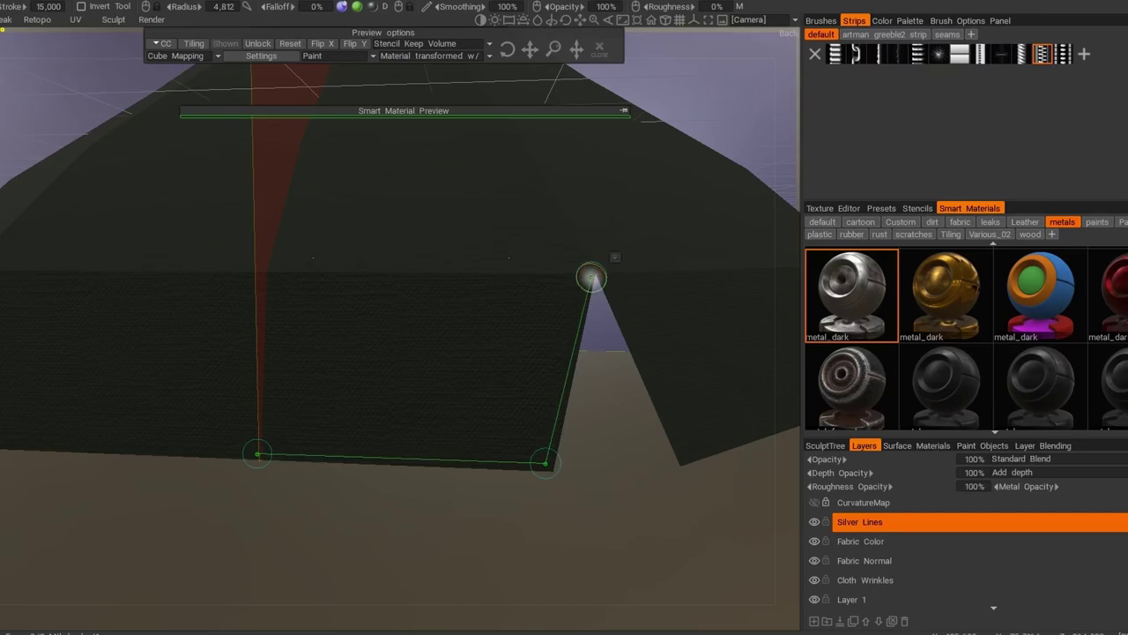
# Step: Lay the first silver chain strip point along the cloth's lower edge near the notch
pyautogui.moveTo(590, 278); pyautogui.dragTo(279, 469)
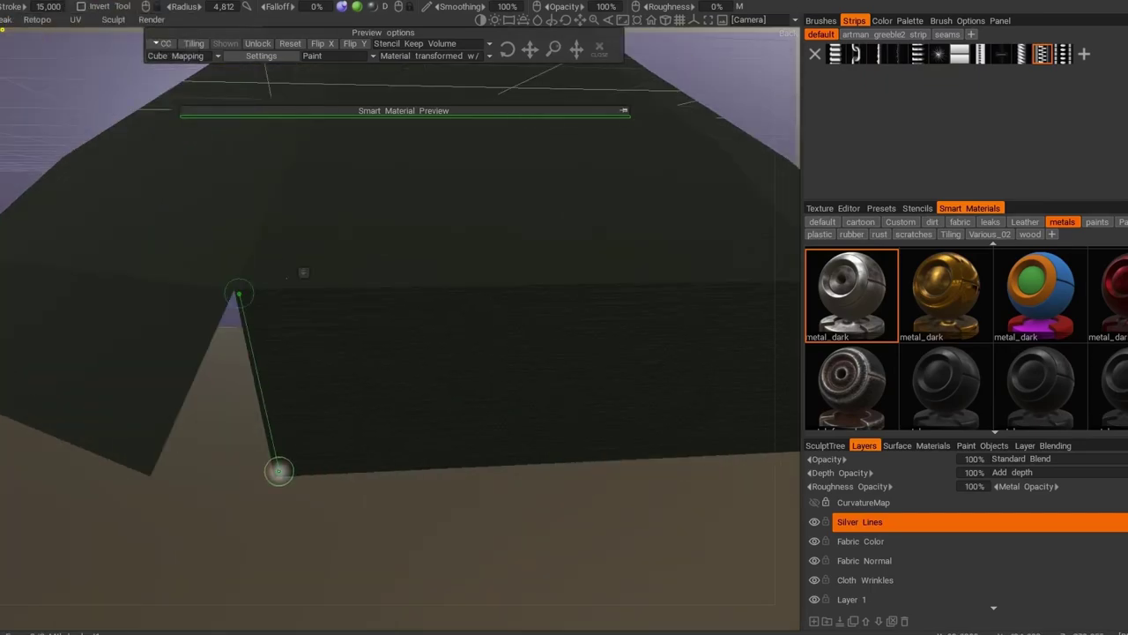
pyautogui.moveTo(279, 470)
pyautogui.mouseDown(button='middle')
pyautogui.moveTo(667, 403)
pyautogui.moveTo(496, 282)
pyautogui.moveTo(426, 559)
pyautogui.moveTo(448, 476)
pyautogui.moveTo(613, 308)
pyautogui.moveTo(529, 326)
pyautogui.mouseUp(button='middle')
pyautogui.click(613, 306)
pyautogui.scroll(-5, 612, 306)
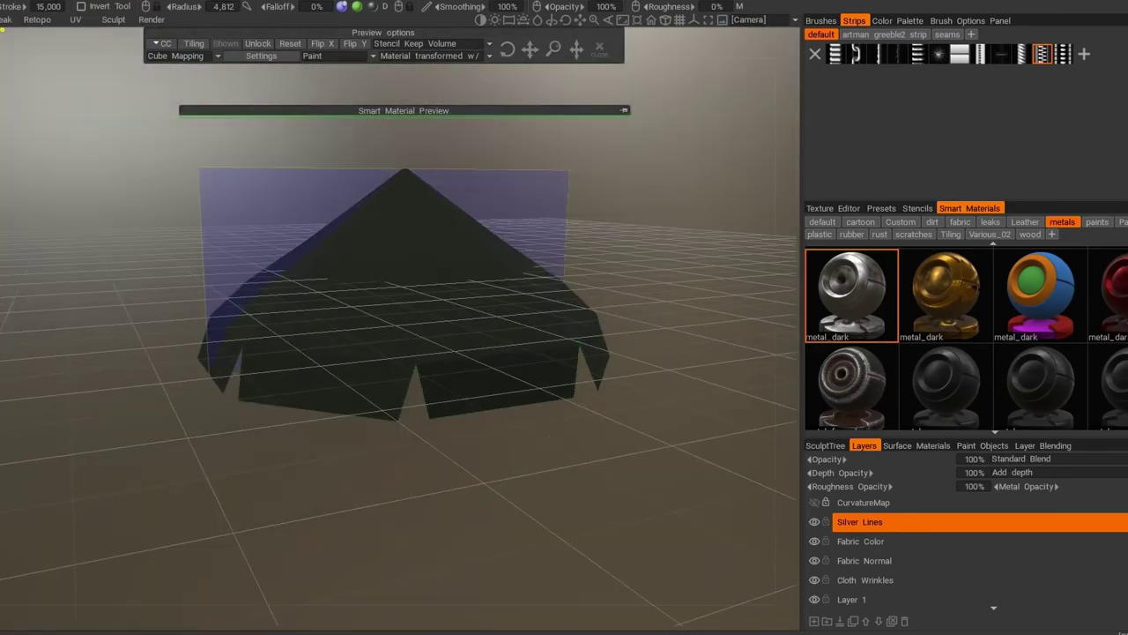
pyautogui.scroll(5, 186, 308)
pyautogui.moveTo(223, 502)
pyautogui.mouseDown(button='middle')
pyautogui.moveTo(431, 397)
pyautogui.moveTo(335, 423)
pyautogui.moveTo(388, 406)
pyautogui.mouseUp(button='middle')
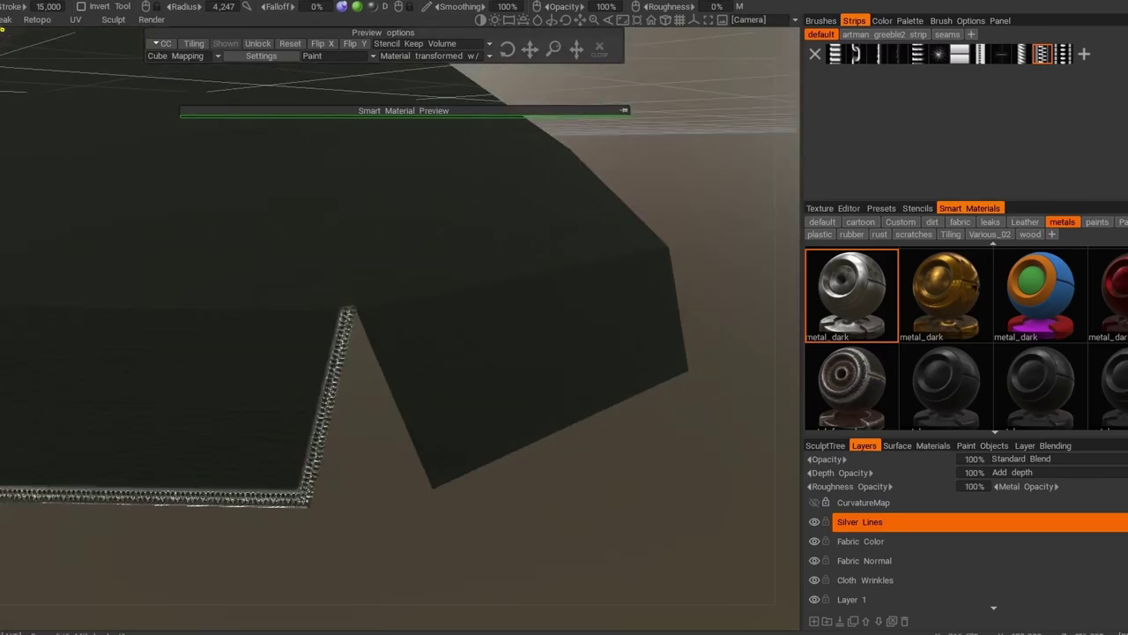
pyautogui.moveTo(422, 471)
pyautogui.mouseDown(button='middle')
pyautogui.moveTo(237, 469)
pyautogui.moveTo(379, 274)
pyautogui.mouseUp(button='middle')
# Step: Trace the chain strip along the bottom and left edges, undoing misplaced segments, then apply it
pyautogui.hotkey('ctrl', 'z')
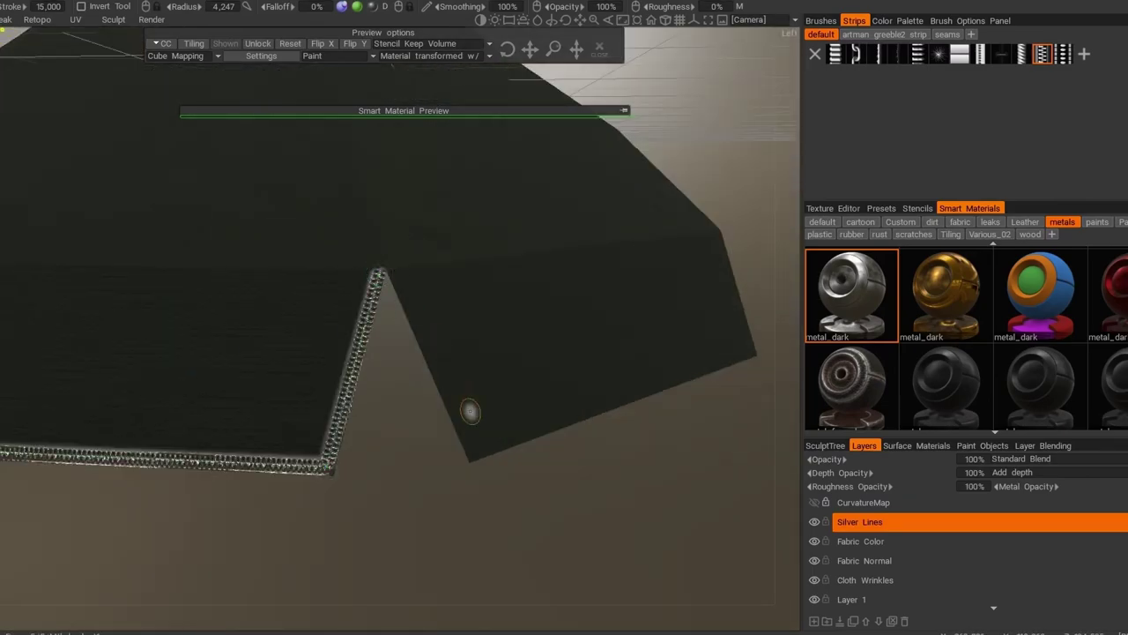
pyautogui.moveTo(470, 411)
pyautogui.mouseDown(button='middle')
pyautogui.moveTo(221, 496)
pyautogui.moveTo(333, 463)
pyautogui.mouseUp(button='middle')
pyautogui.hotkey('ctrl', 'z')
pyautogui.moveTo(376, 289)
pyautogui.mouseDown(button='middle')
pyautogui.moveTo(97, 328)
pyautogui.moveTo(362, 306)
pyautogui.moveTo(323, 435)
pyautogui.mouseUp(button='middle')
pyautogui.hotkey('ctrl', 'z')
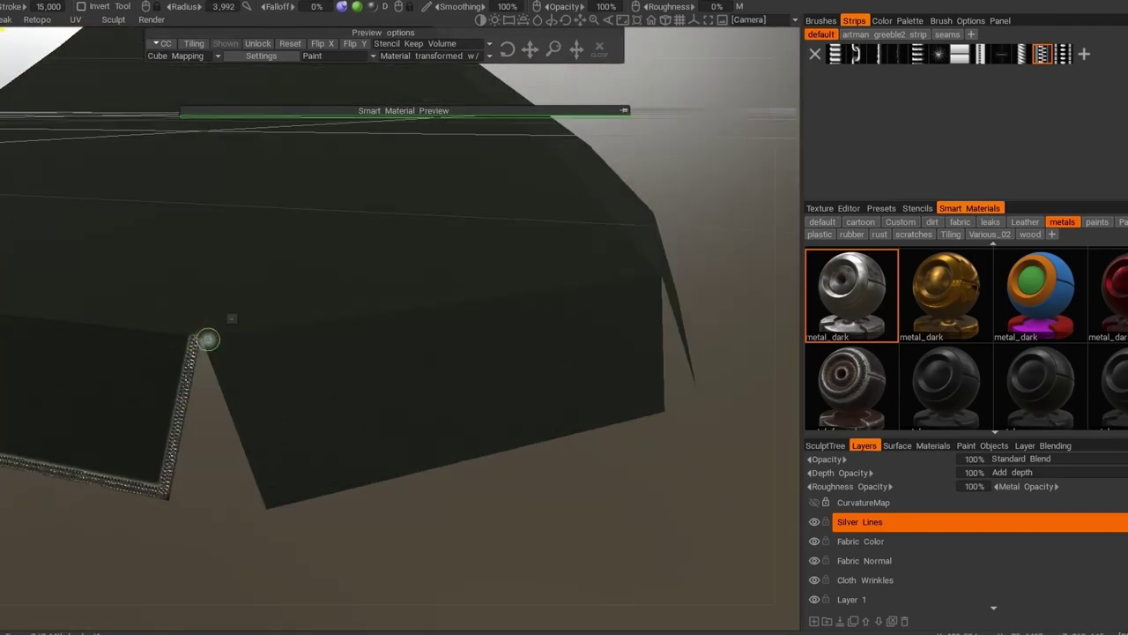
pyautogui.hotkey('ctrl', 'z')
pyautogui.moveTo(374, 257); pyautogui.dragTo(217, 429, button='middle')
pyautogui.hotkey('ctrl', 'z')
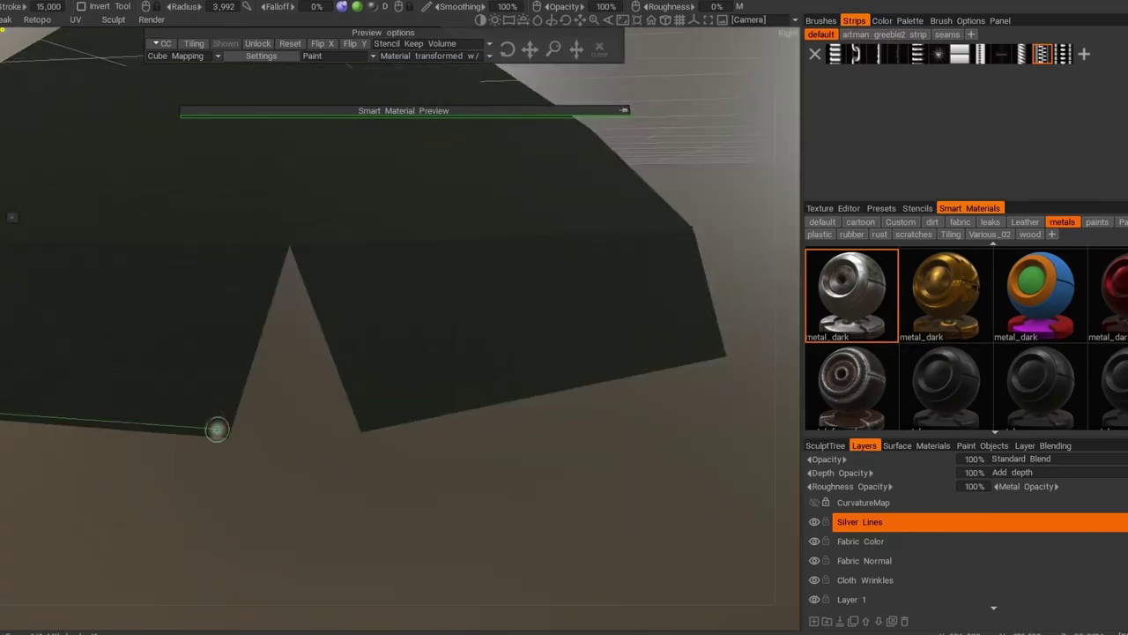
pyautogui.moveTo(365, 420); pyautogui.dragTo(440, 320, button='middle')
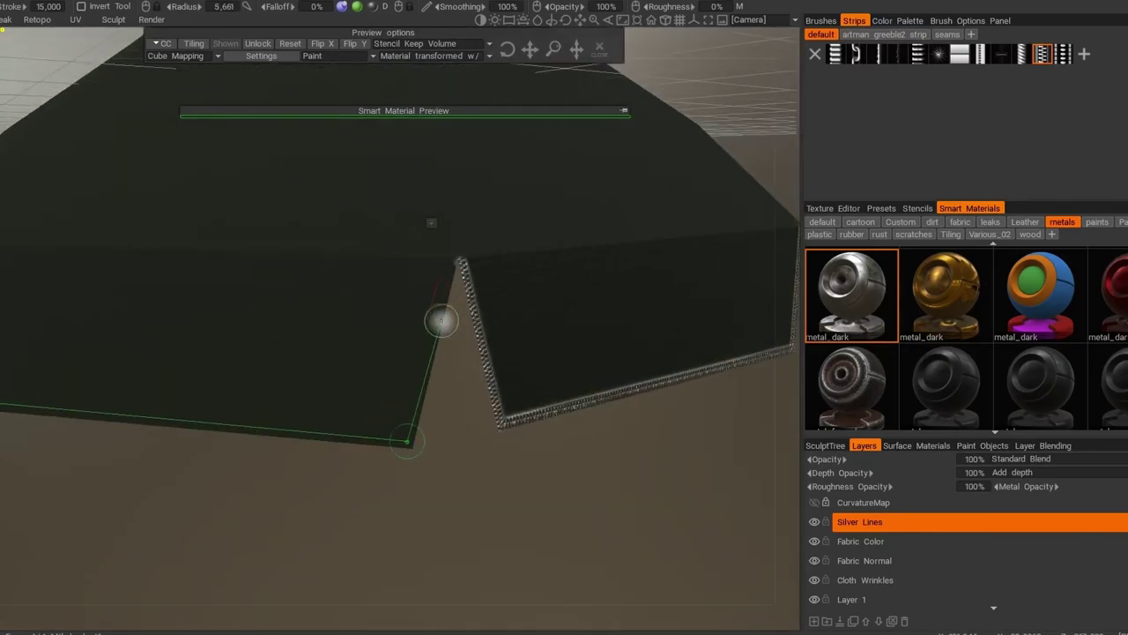
pyautogui.press('Return')
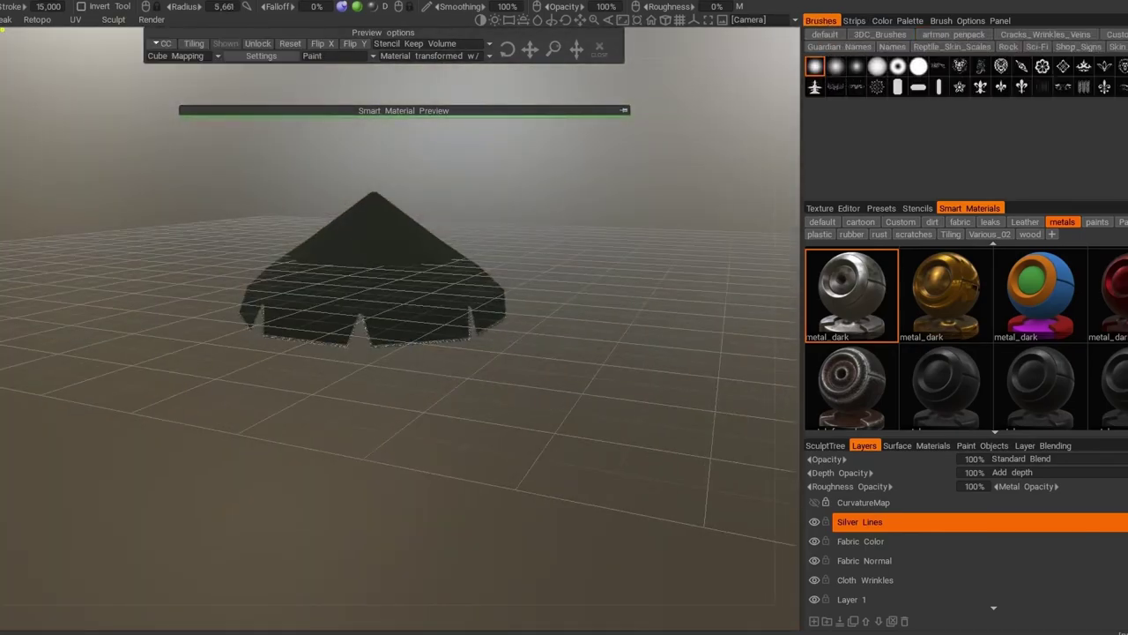
# Step: Orbit and zoom around the cloth to inspect the chain trim along the edges and corners
pyautogui.scroll(3, 264, 327)
pyautogui.scroll(-2, 183, 269)
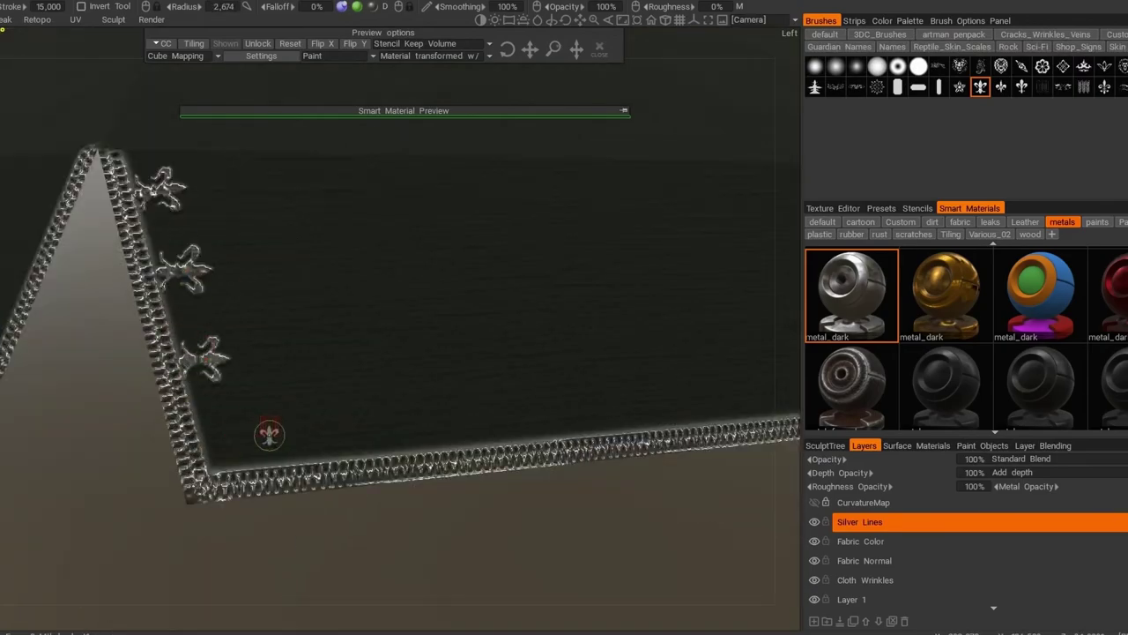
pyautogui.moveTo(368, 425); pyautogui.dragTo(212, 402, button='middle')
pyautogui.moveTo(454, 384); pyautogui.dragTo(444, 389, button='middle')
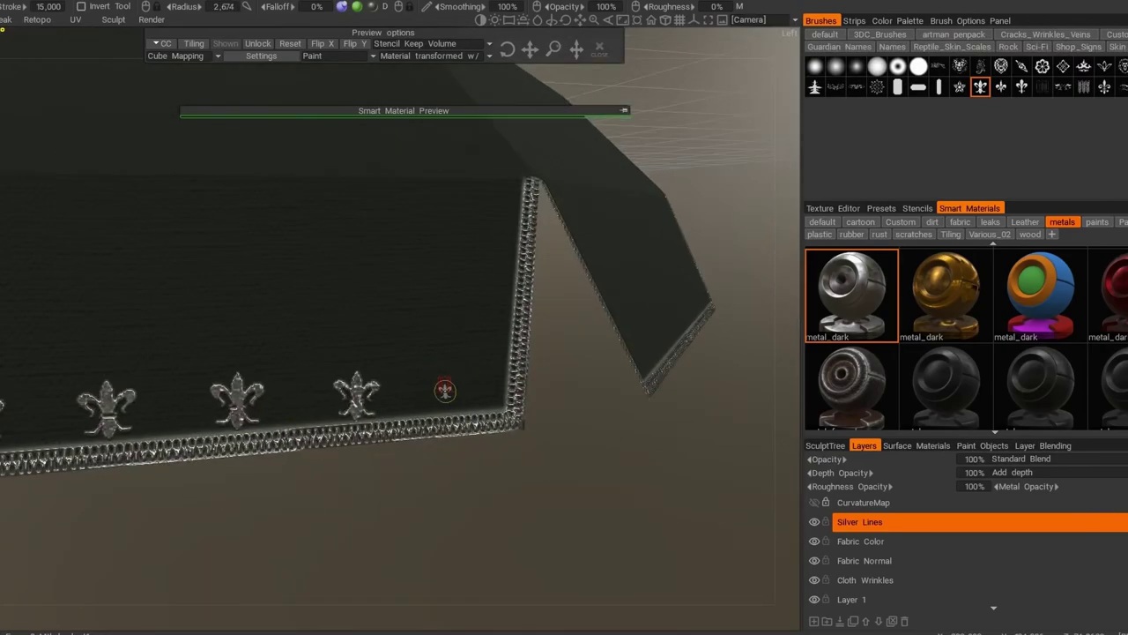
pyautogui.moveTo(498, 234); pyautogui.dragTo(309, 231, button='middle')
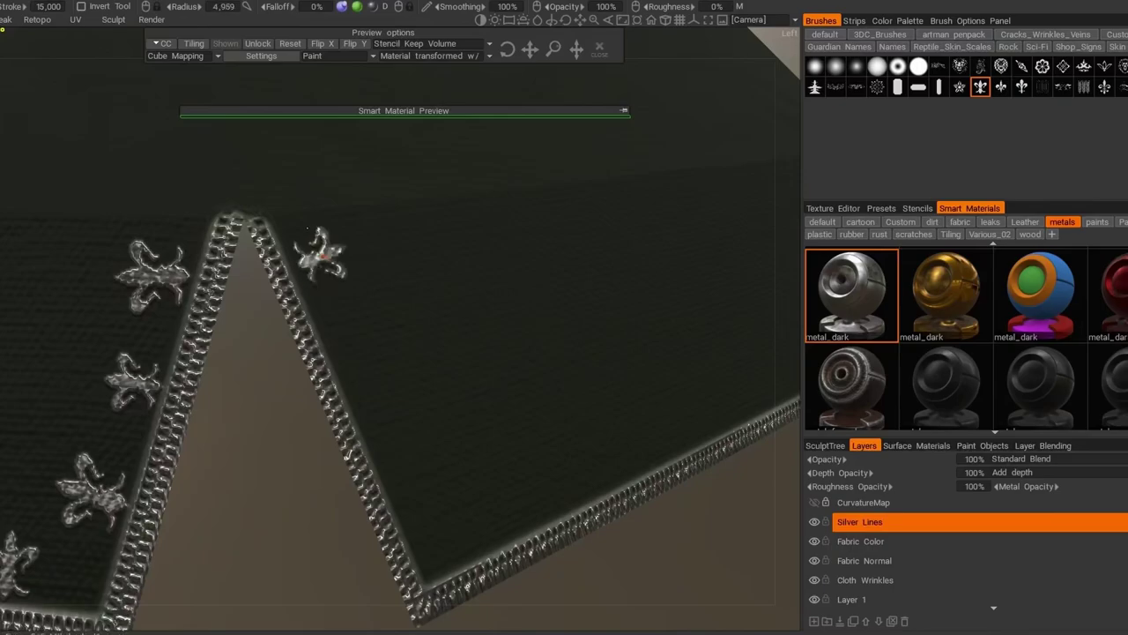
pyautogui.moveTo(397, 420); pyautogui.dragTo(412, 425, button='middle')
pyautogui.scroll(3, 411, 425)
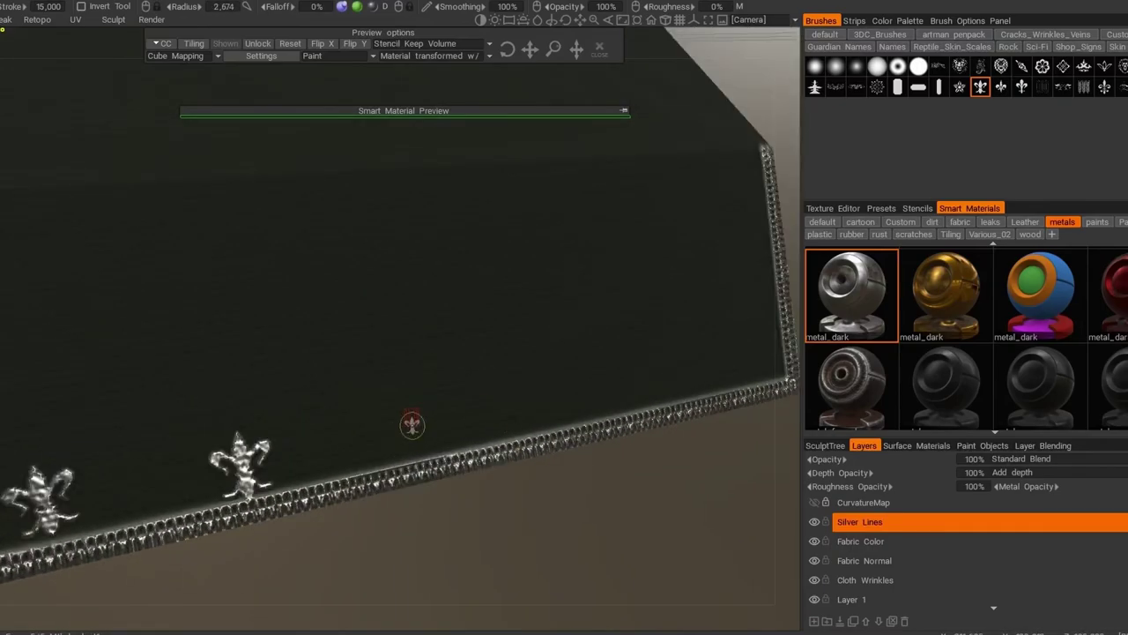
pyautogui.scroll(-2, 632, 380)
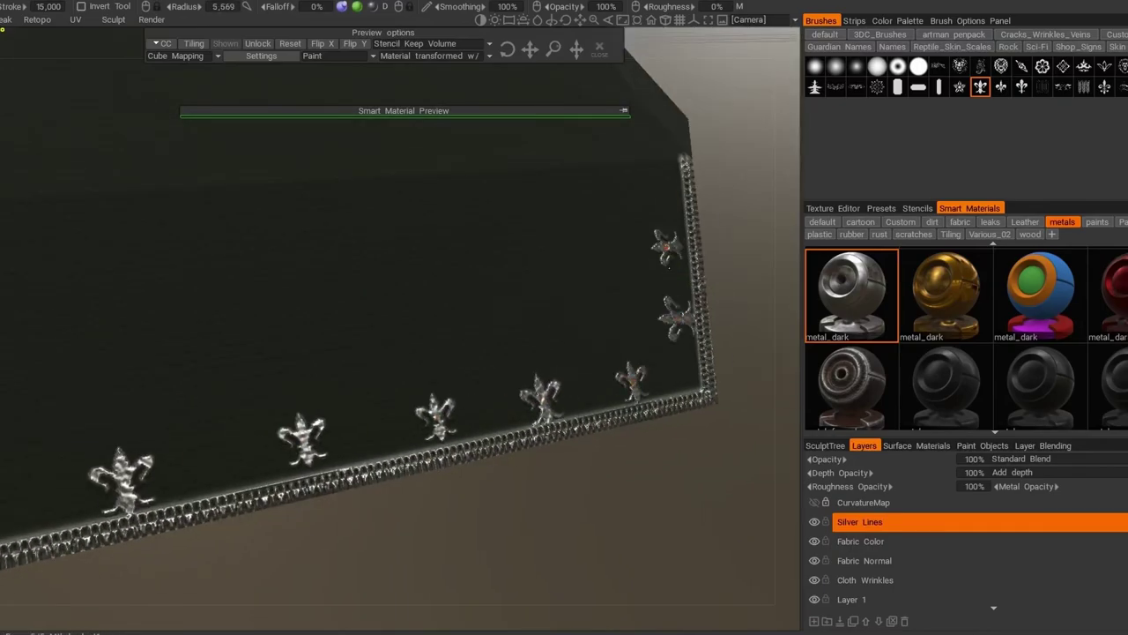
pyautogui.scroll(3, 660, 190)
pyautogui.moveTo(660, 190)
pyautogui.mouseDown(button='middle')
pyautogui.moveTo(609, 197)
pyautogui.moveTo(512, 291)
pyautogui.moveTo(459, 317)
pyautogui.mouseUp(button='middle')
pyautogui.scroll(2, 458, 318)
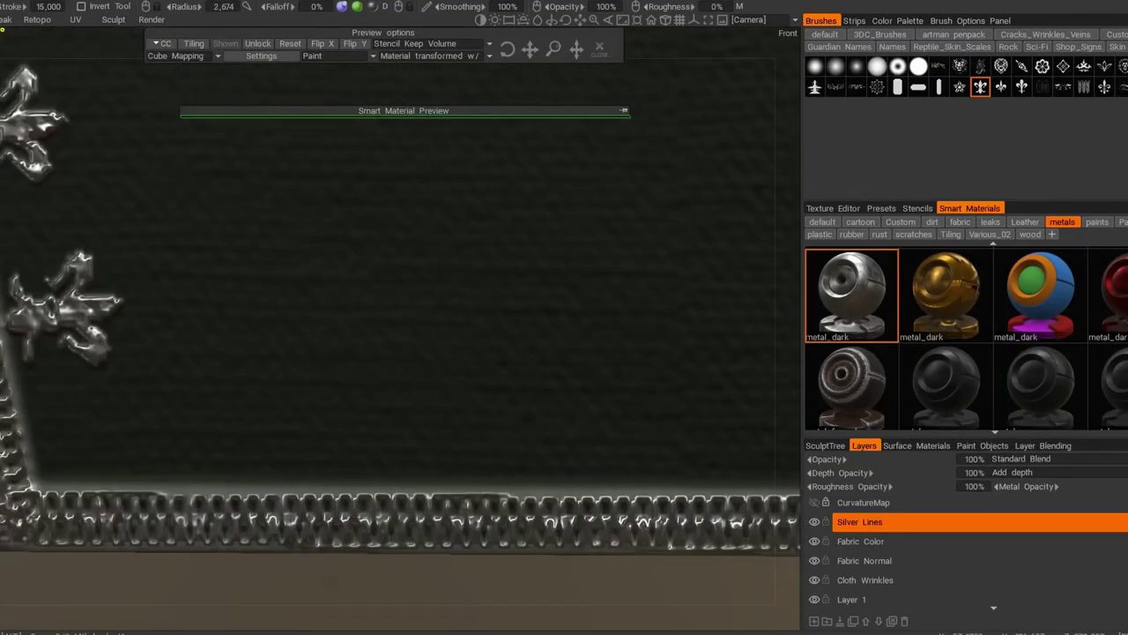
pyautogui.scroll(-2, 357, 377)
pyautogui.scroll(2, 457, 375)
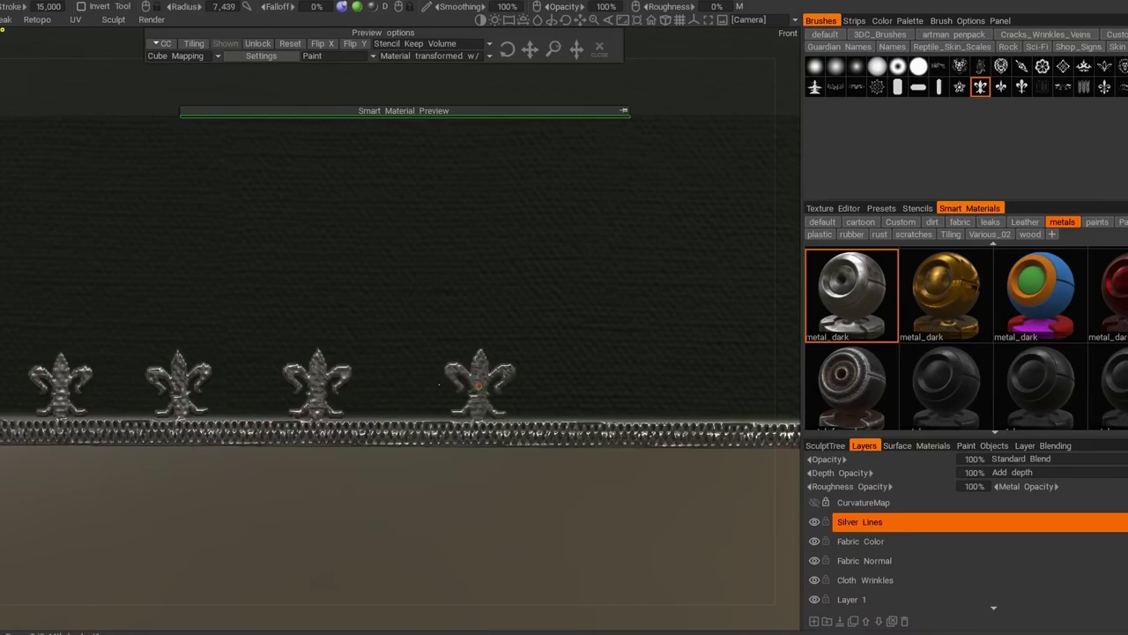
pyautogui.moveTo(457, 375); pyautogui.dragTo(377, 415, button='middle')
pyautogui.moveTo(683, 328); pyautogui.dragTo(572, 451, button='middle')
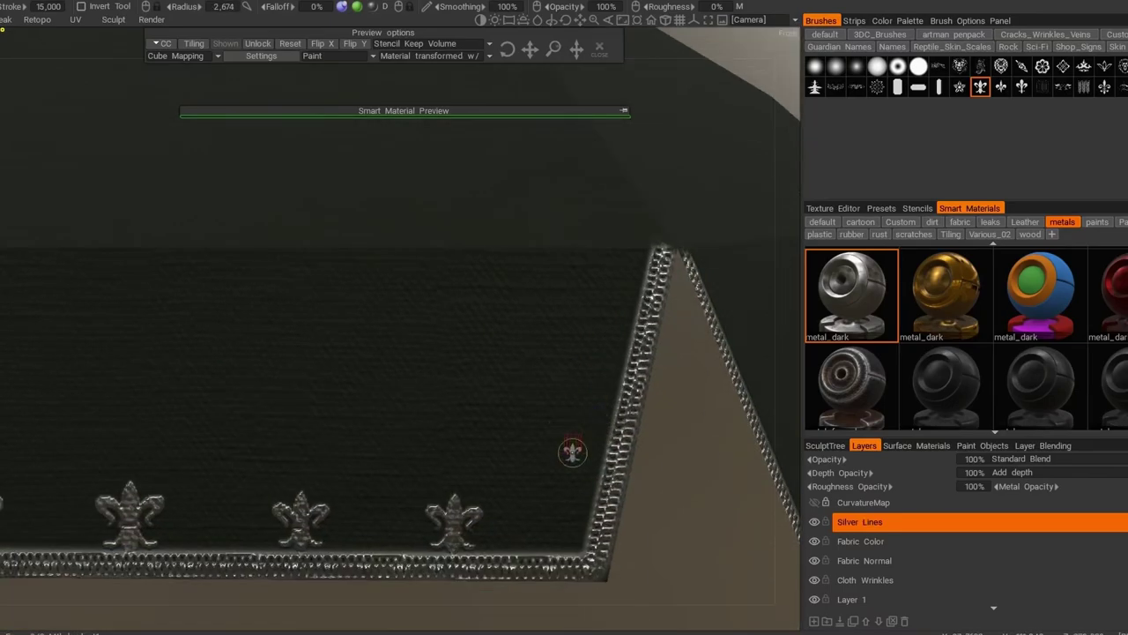
pyautogui.scroll(-2, 597, 365)
pyautogui.moveTo(596, 365)
pyautogui.mouseDown(button='middle')
pyautogui.moveTo(441, 397)
pyautogui.moveTo(453, 537)
pyautogui.moveTo(374, 498)
pyautogui.moveTo(592, 475)
pyautogui.mouseUp(button='middle')
pyautogui.scroll(3, 440, 397)
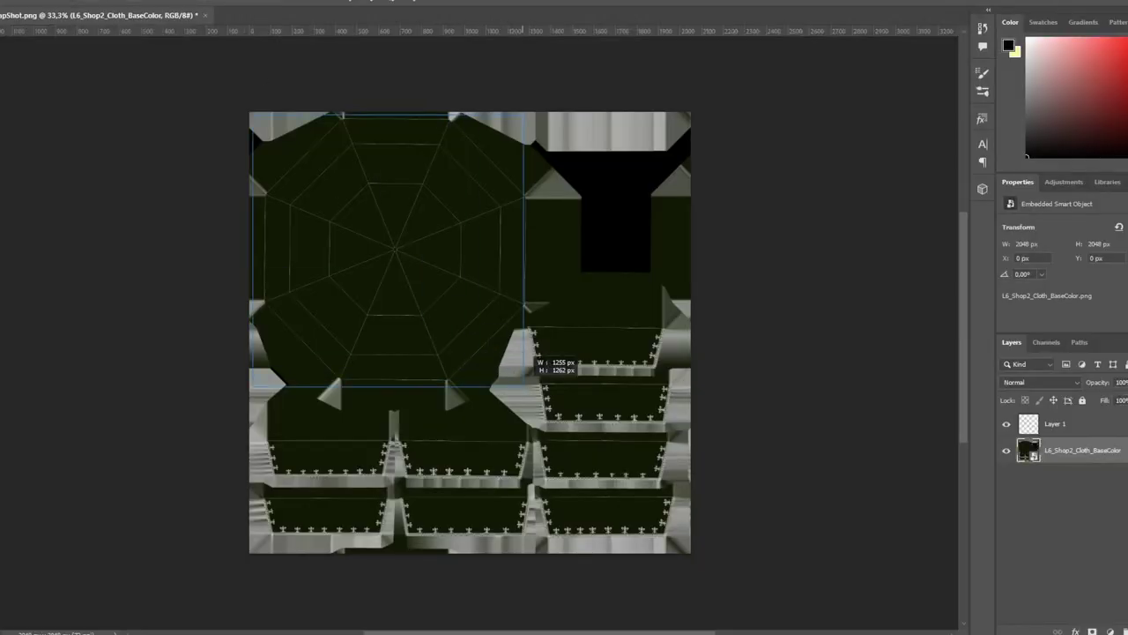
# Step: Draw black rectangles over the octagon and lower rows, then duplicate the mask and band layers
pyautogui.moveTo(526, 386); pyautogui.dragTo(526, 386)
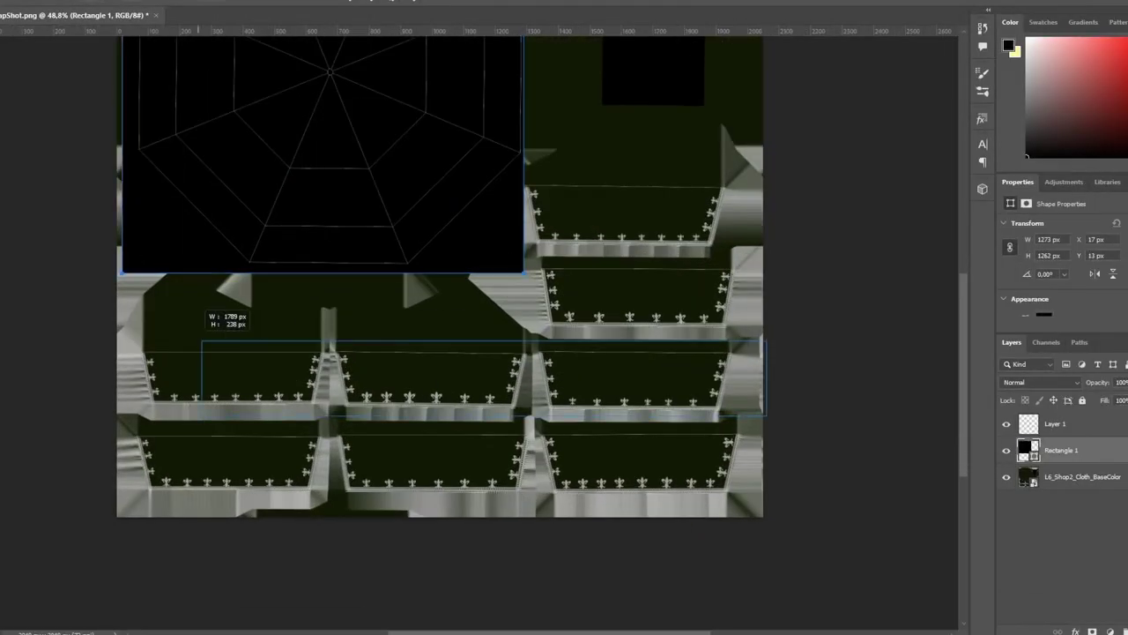
pyautogui.moveTo(114, 339); pyautogui.dragTo(763, 414)
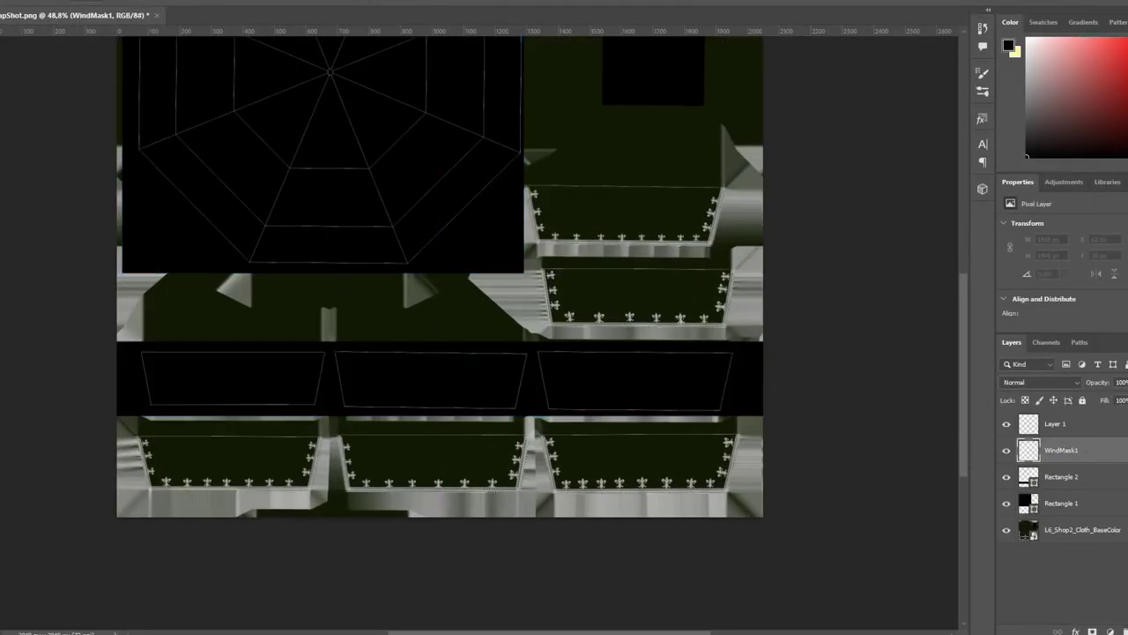
pyautogui.rightClick(1071, 449)
pyautogui.click(947, 145)
pyautogui.press('Return')
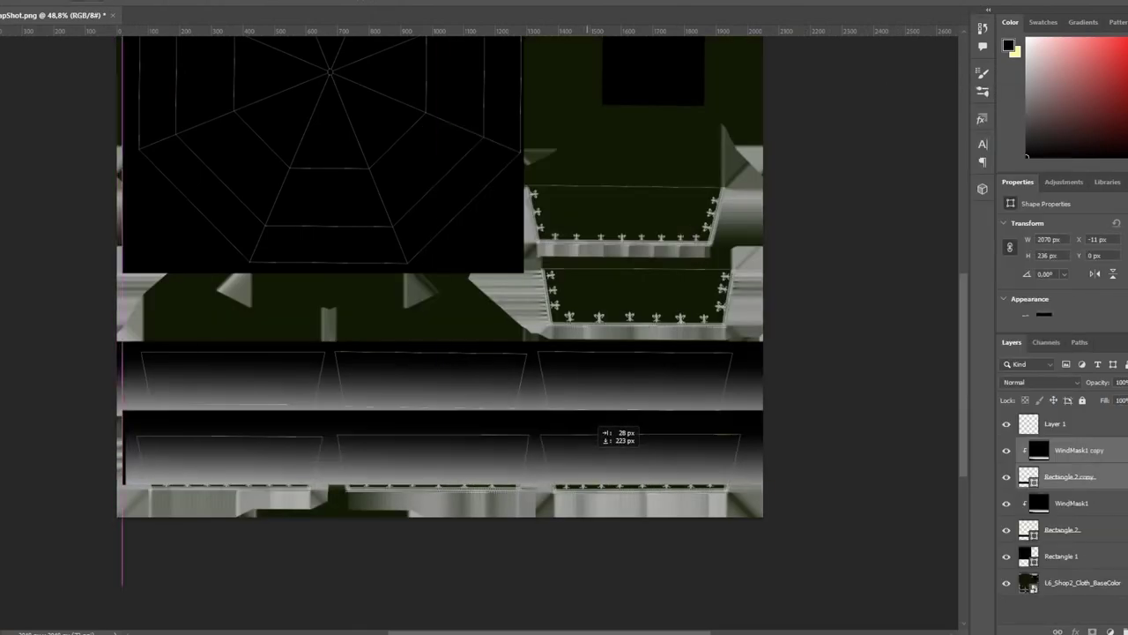
# Step: Make two more WindMask/Rectangle copies, moving each gradient band up a row over the cloth
pyautogui.rightClick(1080, 476)
pyautogui.click(947, 145)
pyautogui.press('Return')
pyautogui.moveTo(648, 262); pyautogui.dragTo(648, 187)
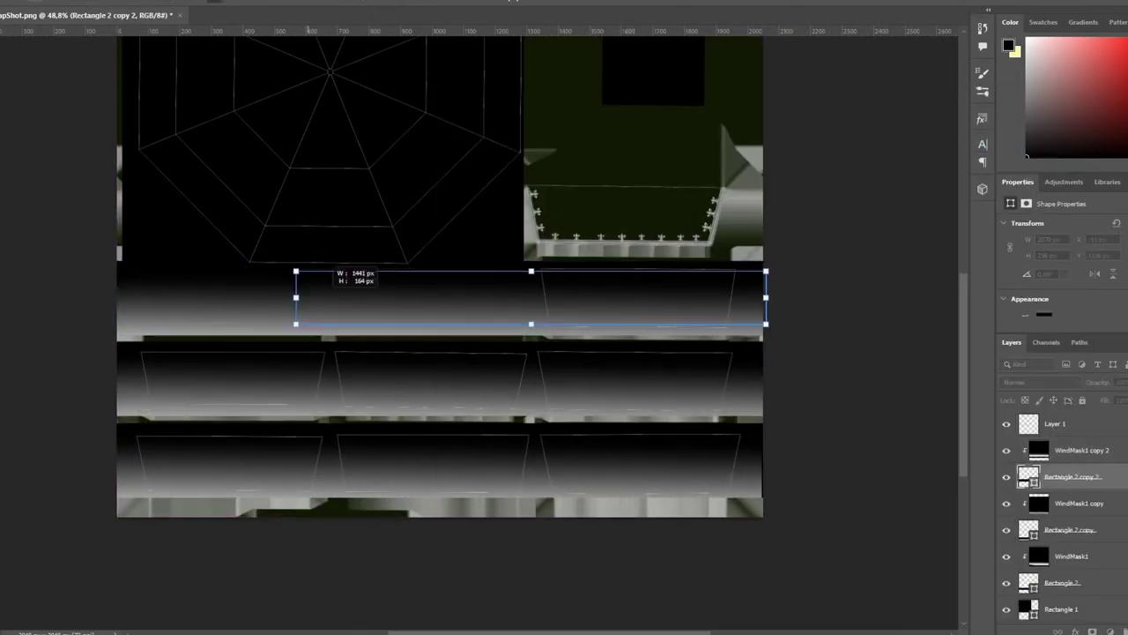
pyautogui.rightClick(1079, 476)
pyautogui.click(948, 145)
pyautogui.press('Return')
pyautogui.moveTo(661, 272); pyautogui.dragTo(661, 197)
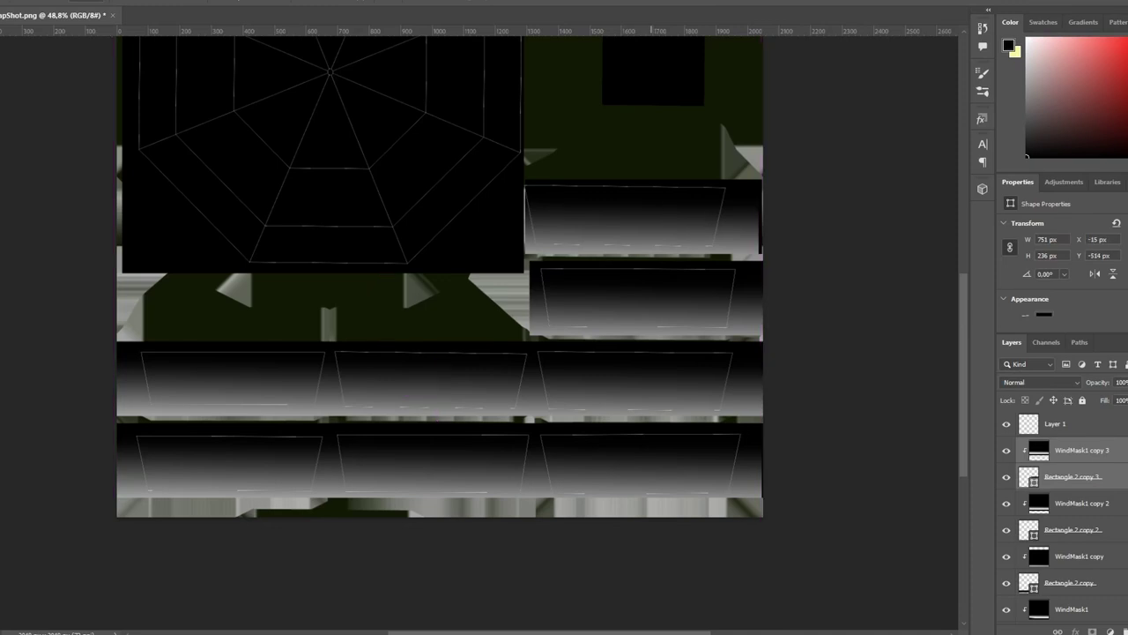
pyautogui.click(322, 154)
pyautogui.keyDown('alt'); pyautogui.scroll(-5, 540, 243); pyautogui.keyUp('alt')
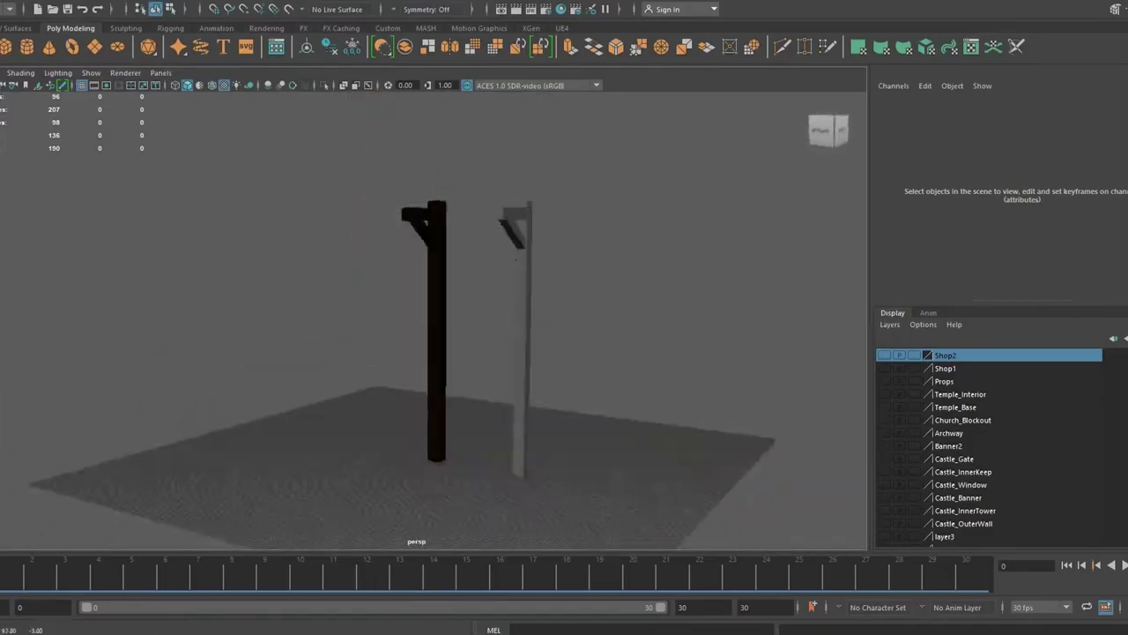
# Step: Insert edge loops around the box at the foot of the pole
pyautogui.rightClick(131, 270)
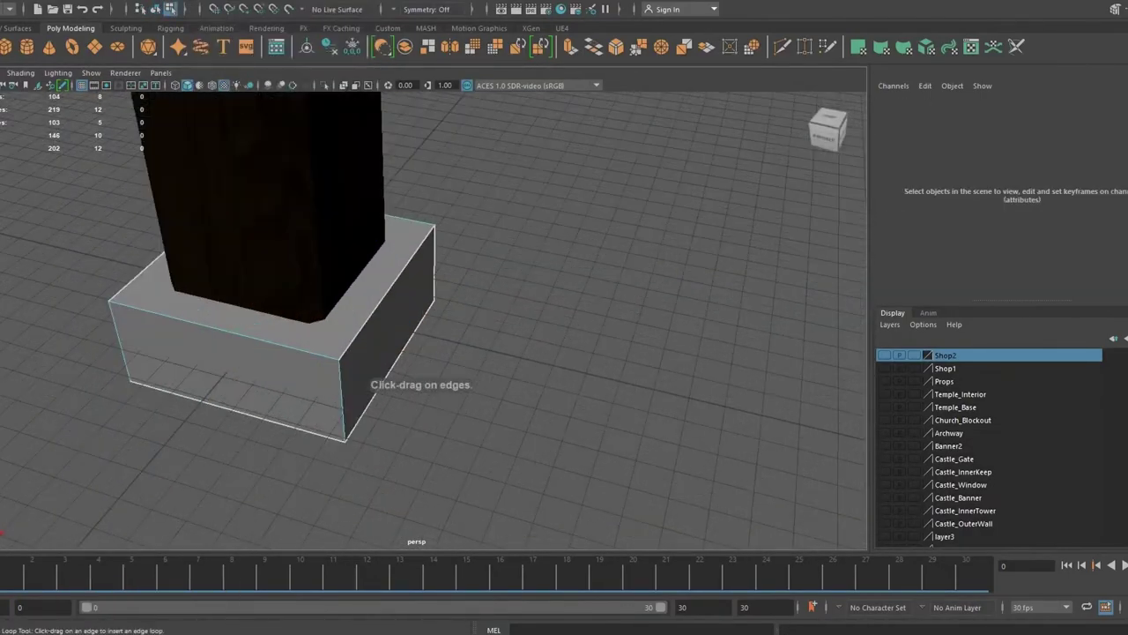
pyautogui.click(220, 361)
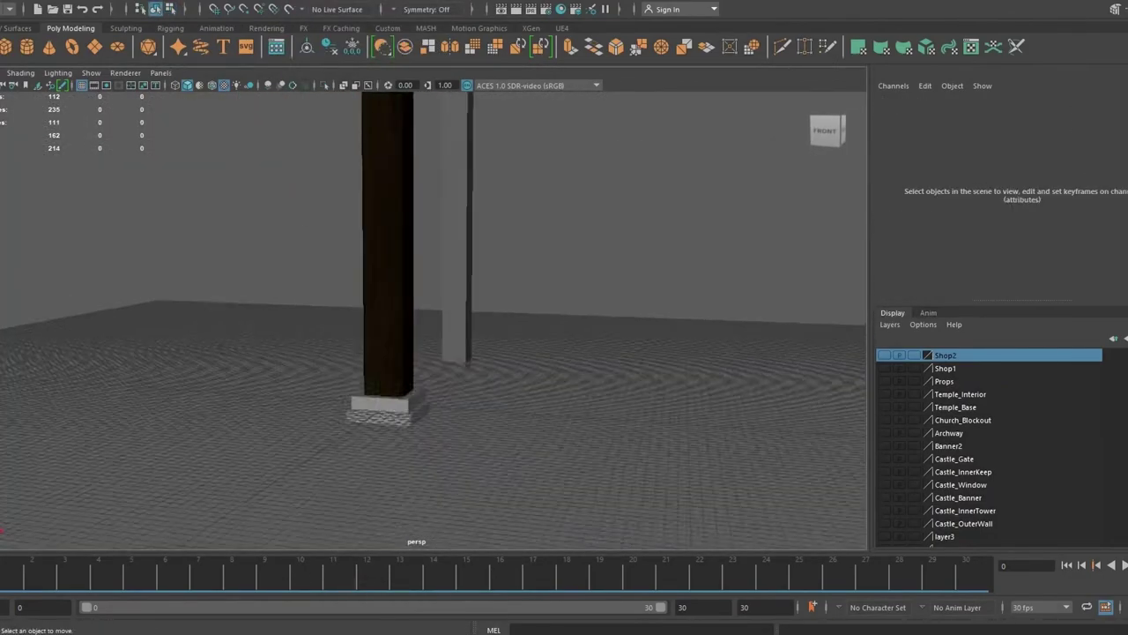
pyautogui.rightClick(298, 270)
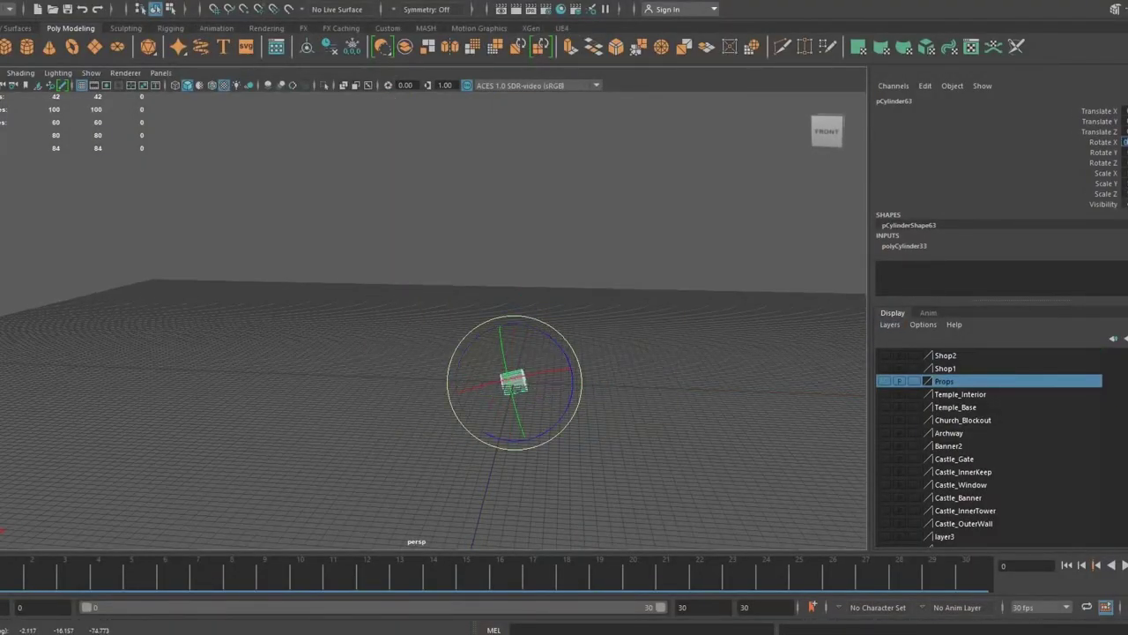
# Step: Frame the new cylinder, open its attributes, and insert two edge loops along its length
pyautogui.press('w')
pyautogui.press('f')
pyautogui.moveTo(529, 423)
pyautogui.keyDown('alt'); pyautogui.mouseDown()
pyautogui.moveTo(529, 388)
pyautogui.moveTo(353, 353)
pyautogui.moveTo(397, 397)
pyautogui.moveTo(529, 371)
pyautogui.moveTo(423, 405)
pyautogui.mouseUp(); pyautogui.keyUp('alt')
pyautogui.hotkey('ctrl', 'a')
pyautogui.click(529, 343)
pyautogui.keyDown('alt'); pyautogui.moveTo(529, 344); pyautogui.dragTo(441, 370); pyautogui.keyUp('alt')
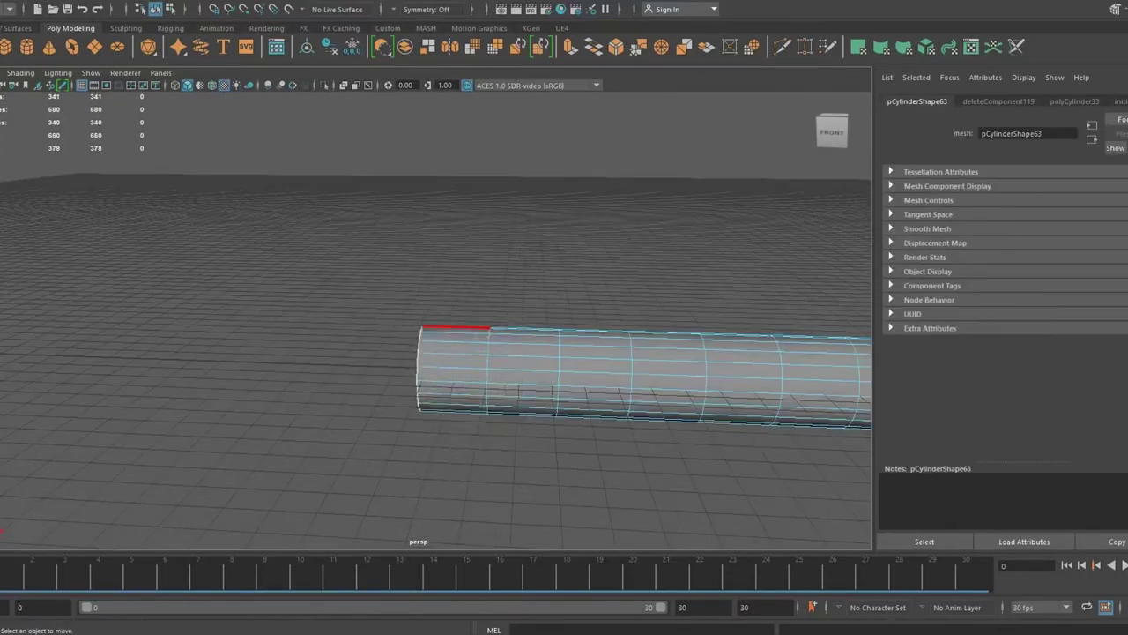
pyautogui.keyDown('shift'); pyautogui.moveTo(440, 370); pyautogui.dragTo(283, 114, button='right'); pyautogui.keyUp('shift')
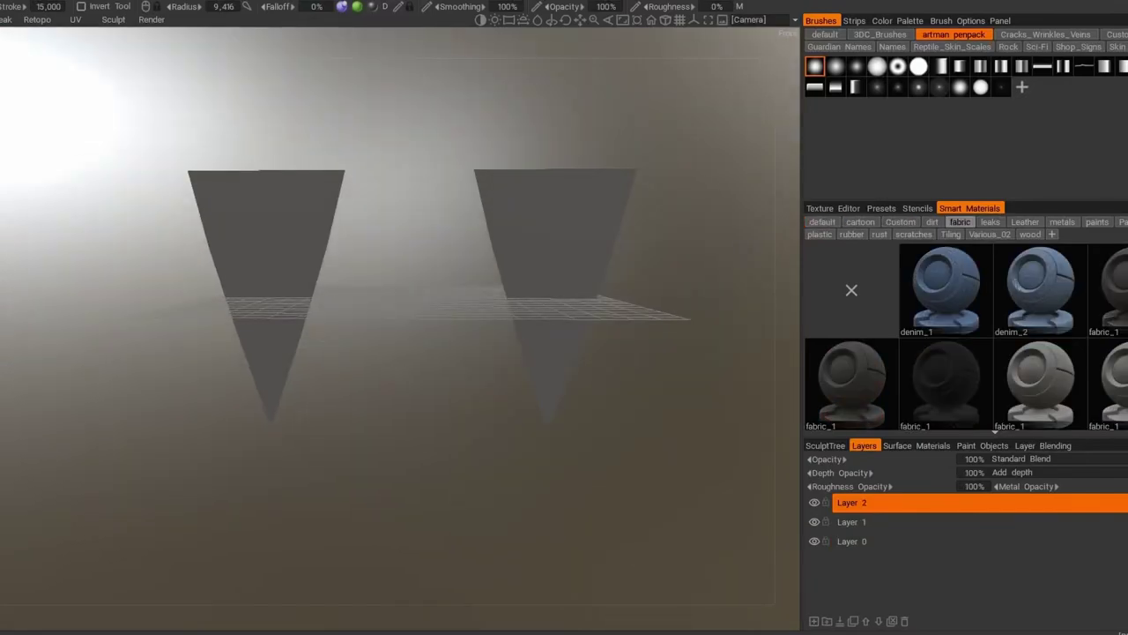
# Step: Pick the fabric_1 smart material to paint the pennants
pyautogui.click(1108, 291)
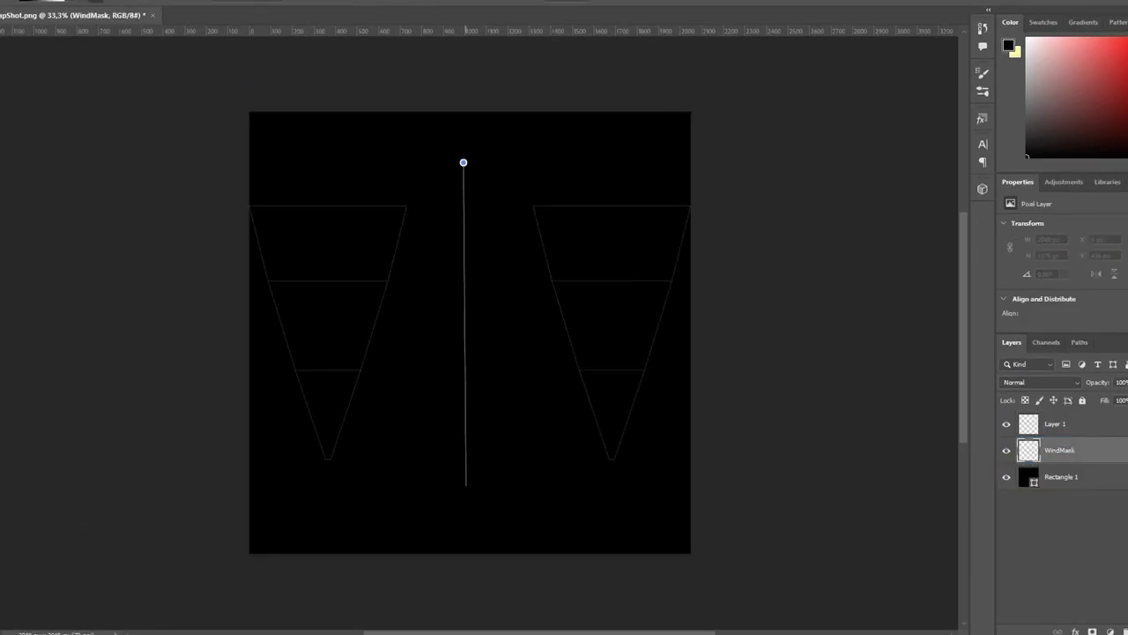
# Step: Fill the WindMask layer with a black-to-white gradient running top to bottom
pyautogui.moveTo(466, 484); pyautogui.dragTo(467, 484)
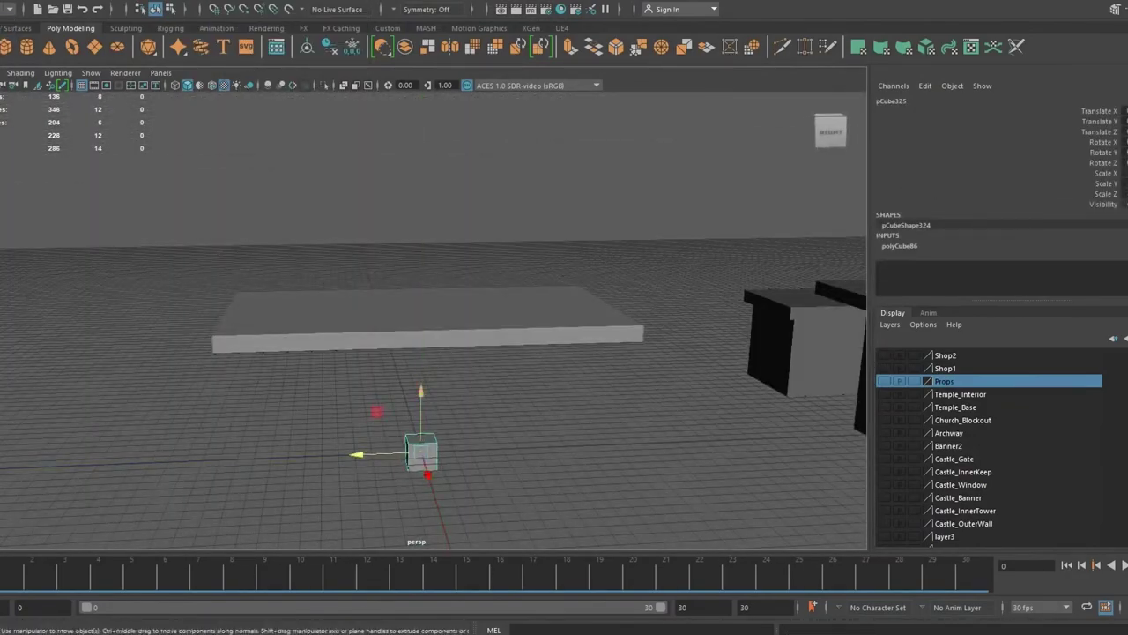
# Step: Scale the pillar leg's bottom face, then delete that bottom face
pyautogui.moveTo(455, 271); pyautogui.dragTo(392, 271, button='right')
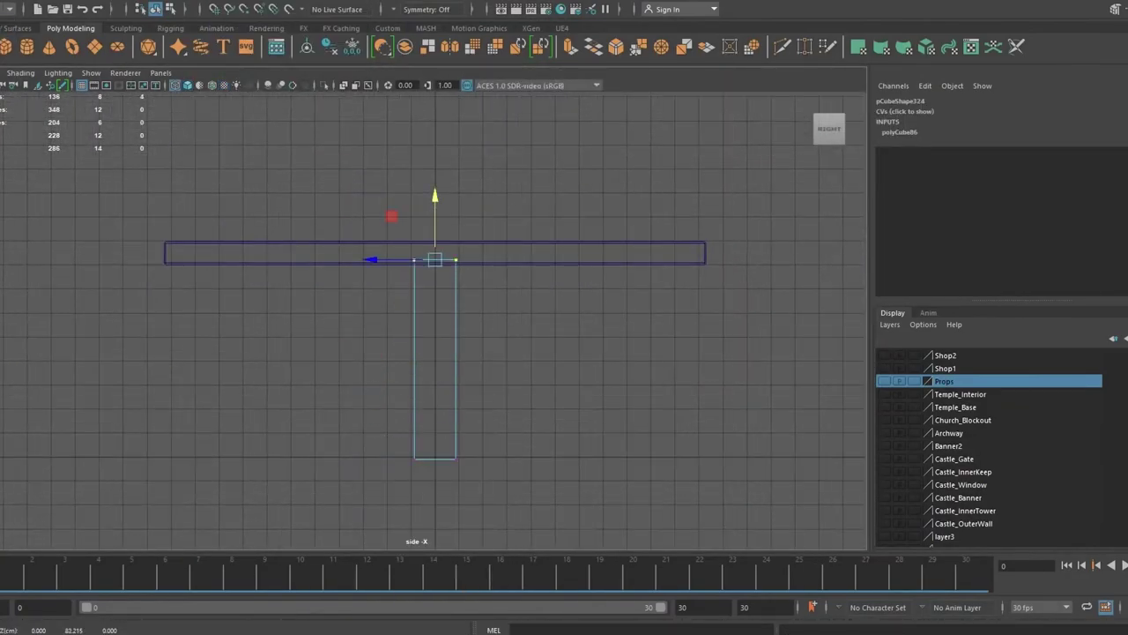
pyautogui.press('r')
pyautogui.press('space')
pyautogui.press('space')
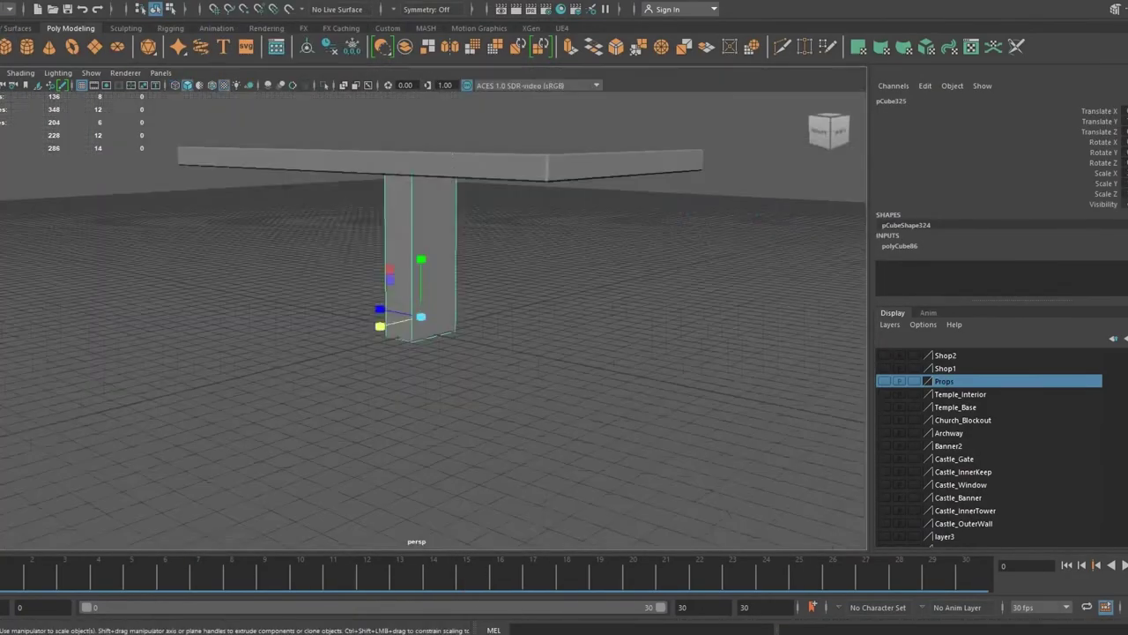
pyautogui.keyDown('alt'); pyautogui.moveTo(414, 309); pyautogui.dragTo(494, 220); pyautogui.keyUp('alt')
pyautogui.moveTo(594, 266); pyautogui.dragTo(582, 291, button='right')
pyautogui.press('Delete')
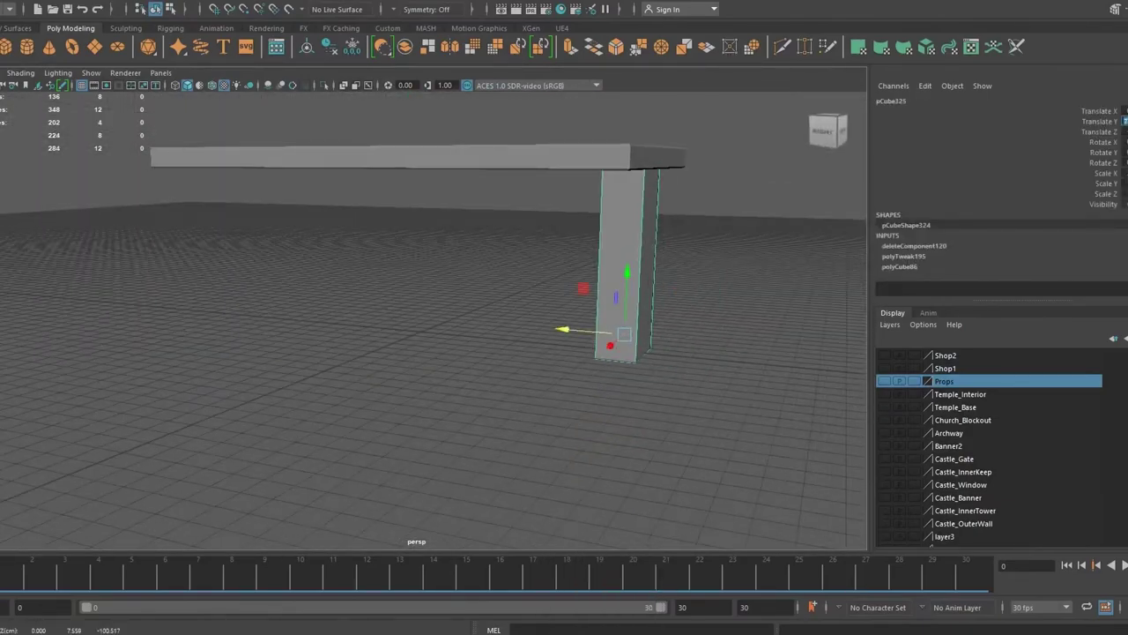
pyautogui.keyDown('alt'); pyautogui.moveTo(494, 264); pyautogui.dragTo(529, 176); pyautogui.keyUp('alt')
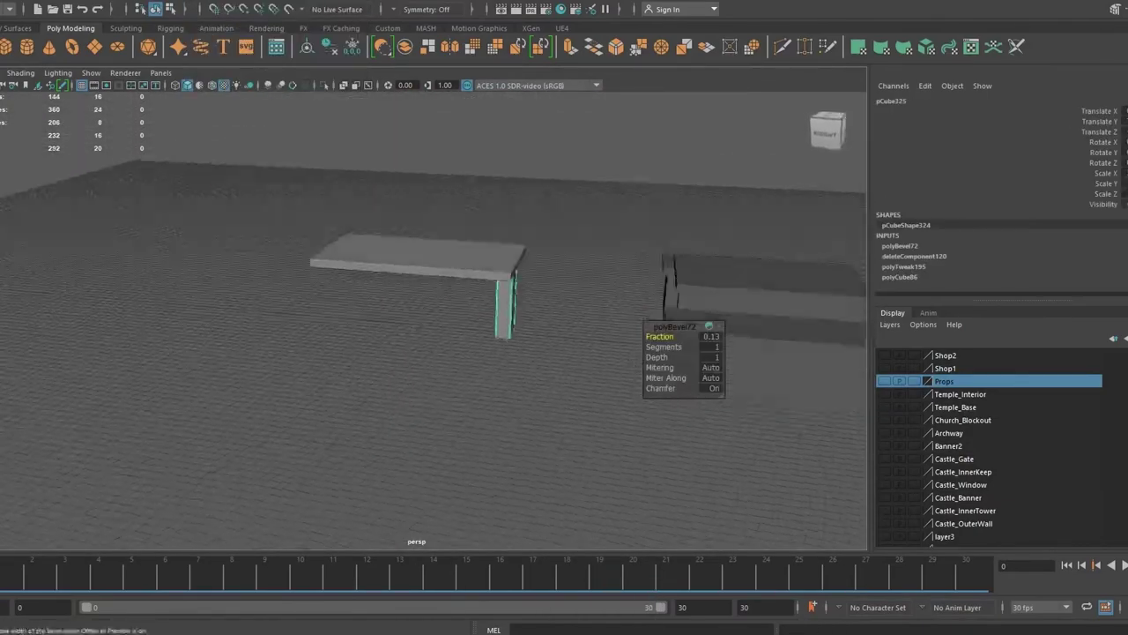
# Step: Duplicate the pillar, shape a new cube into a wedge brace, and duplicate the wedge
pyautogui.hotkey('ctrl', 'd')
pyautogui.moveTo(441, 308)
pyautogui.keyDown('alt'); pyautogui.mouseDown()
pyautogui.moveTo(397, 264)
pyautogui.moveTo(459, 291)
pyautogui.mouseUp(); pyautogui.keyUp('alt')
pyautogui.click(27, 46)
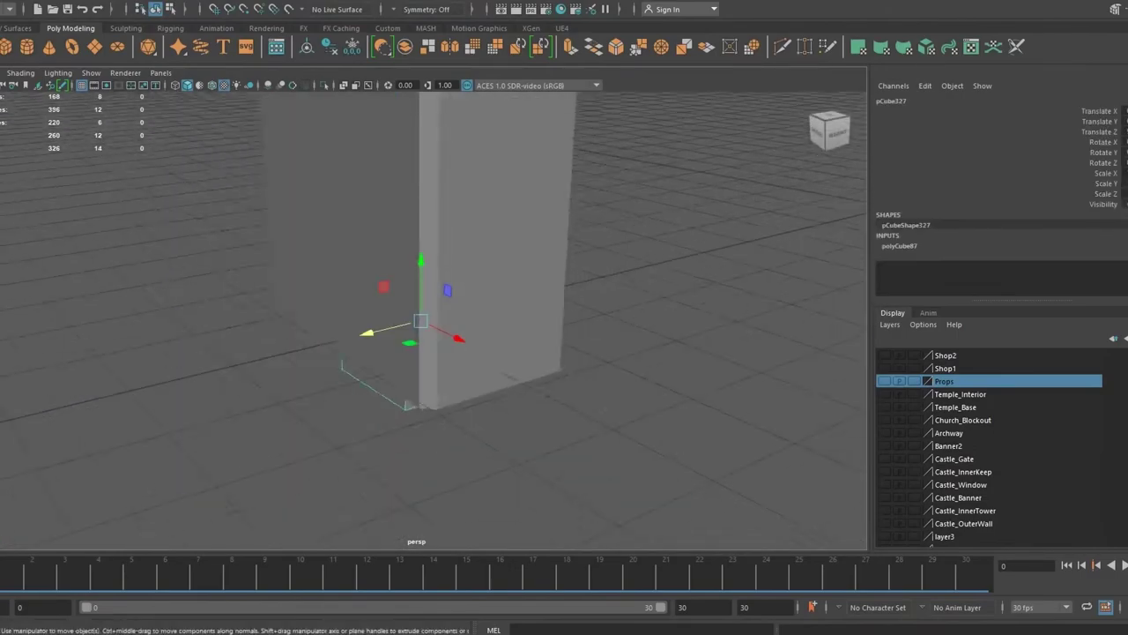
pyautogui.scroll(3, 529, 308)
pyautogui.moveTo(528, 308)
pyautogui.keyDown('alt'); pyautogui.mouseDown()
pyautogui.moveTo(458, 308)
pyautogui.moveTo(441, 220)
pyautogui.moveTo(458, 317)
pyautogui.mouseUp(); pyautogui.keyUp('alt')
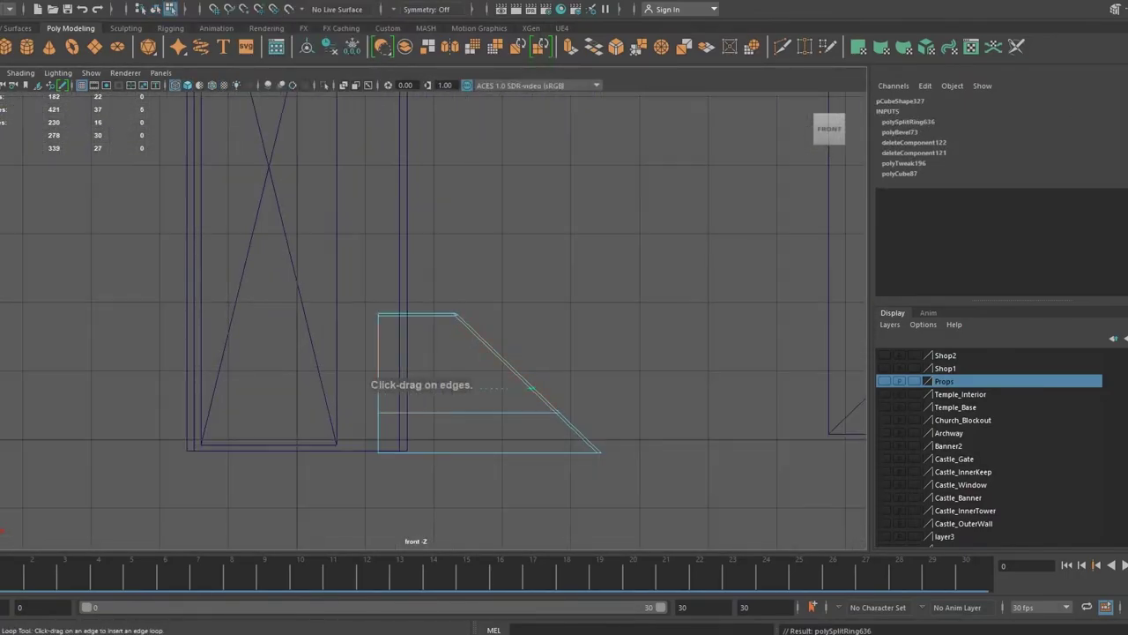
pyautogui.moveTo(574, 421); pyautogui.dragTo(599, 412)
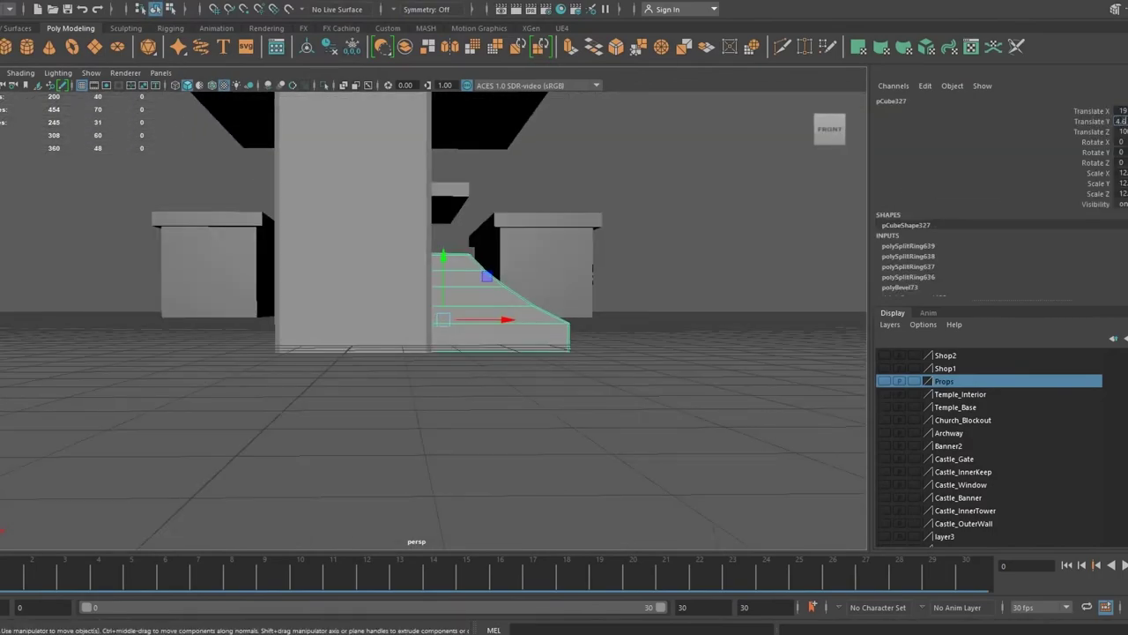
pyautogui.hotkey('ctrl', 'd')
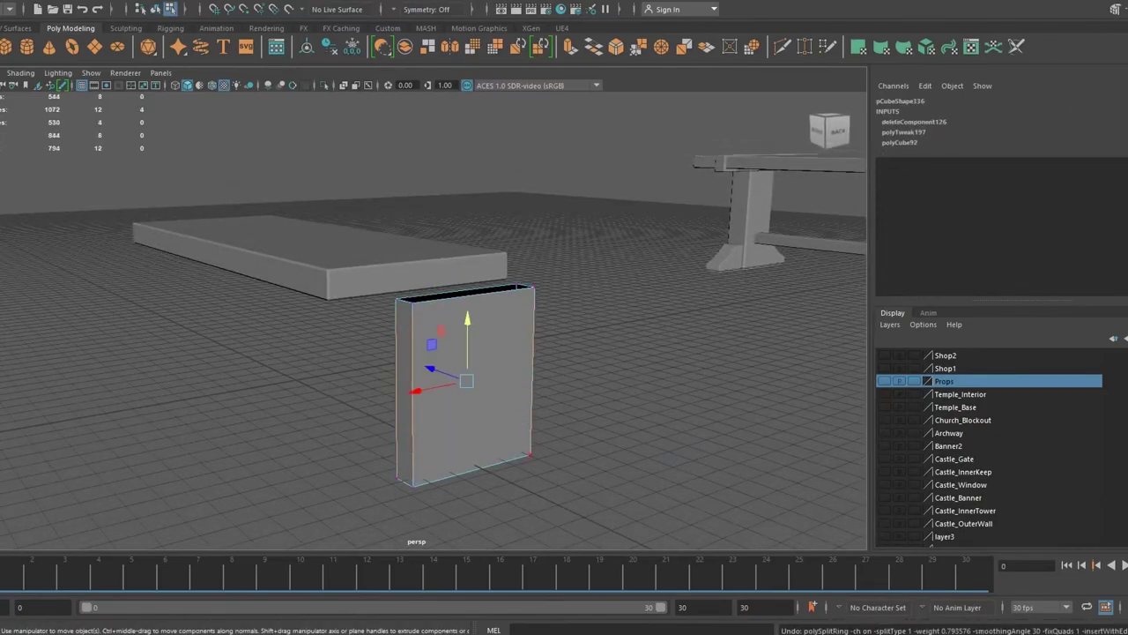
# Step: Bevel the edges of the selected box and the small foot block
pyautogui.hotkey('ctrl', 'b')
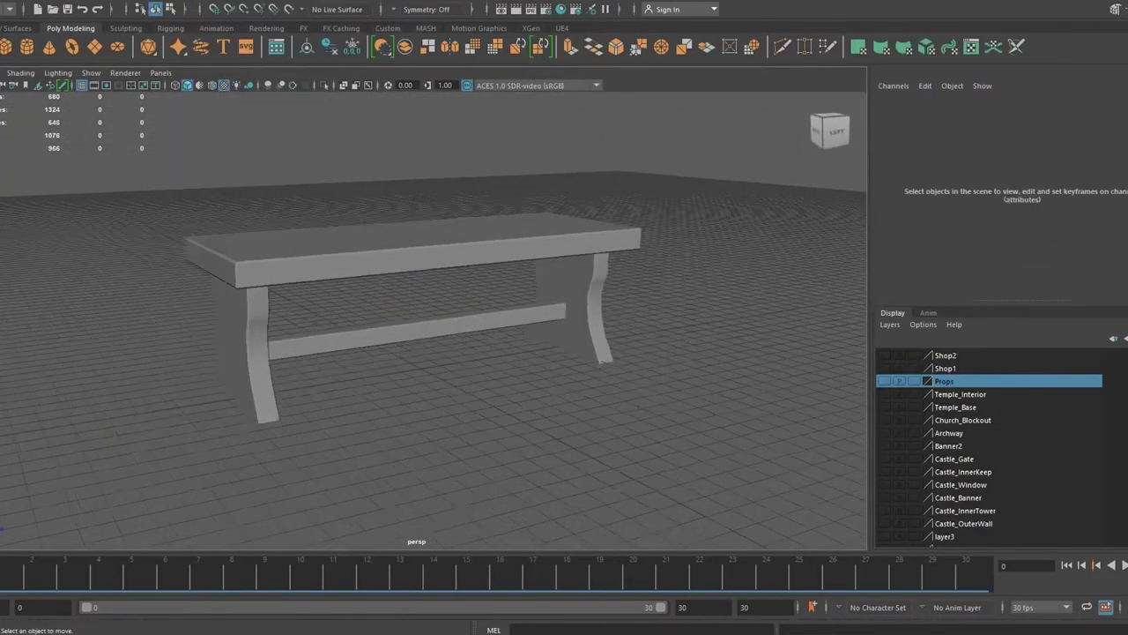
pyautogui.press('f')
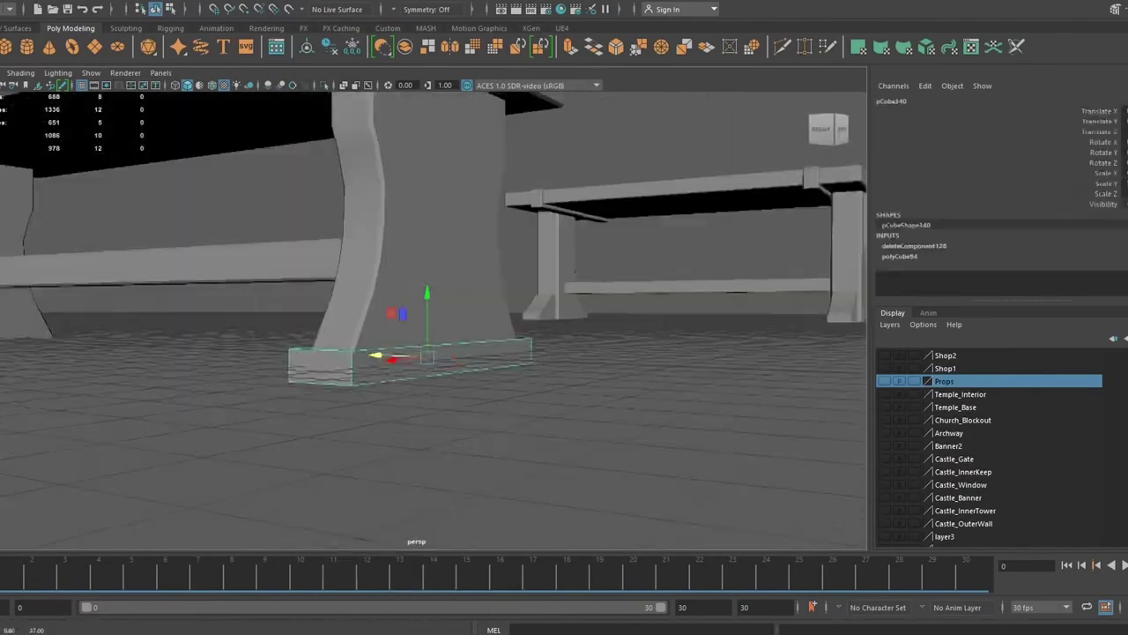
pyautogui.hotkey('ctrl', 'b')
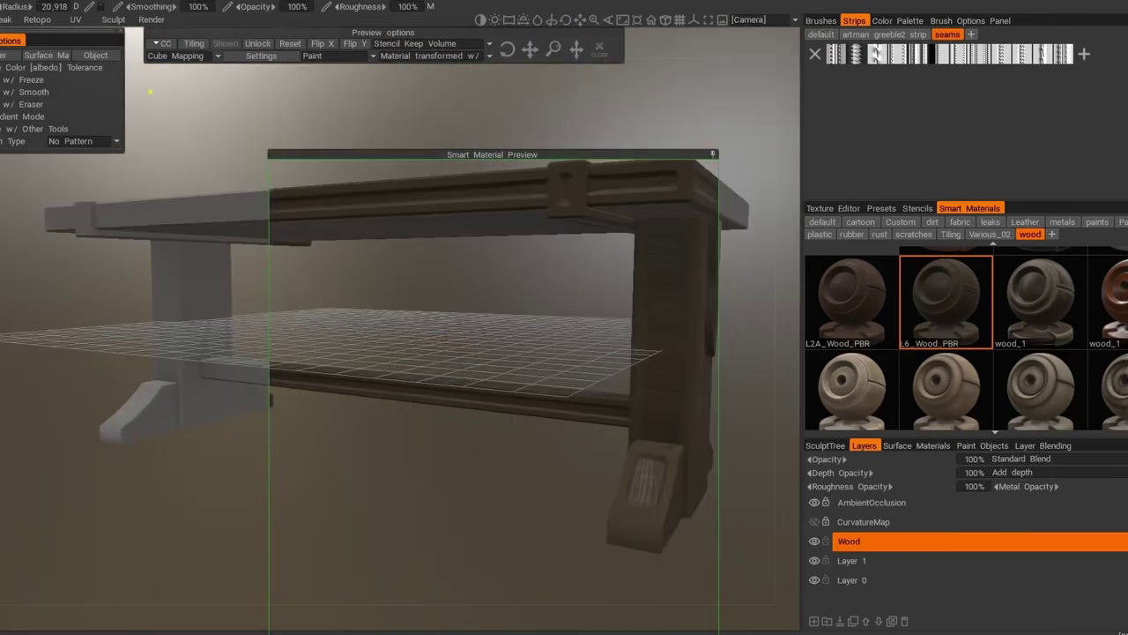
# Step: Open the Smart Material Editor for L6_Wood_PBR and view the whole bench from the side
pyautogui.rightClick(868, 218)
pyautogui.click(915, 269)
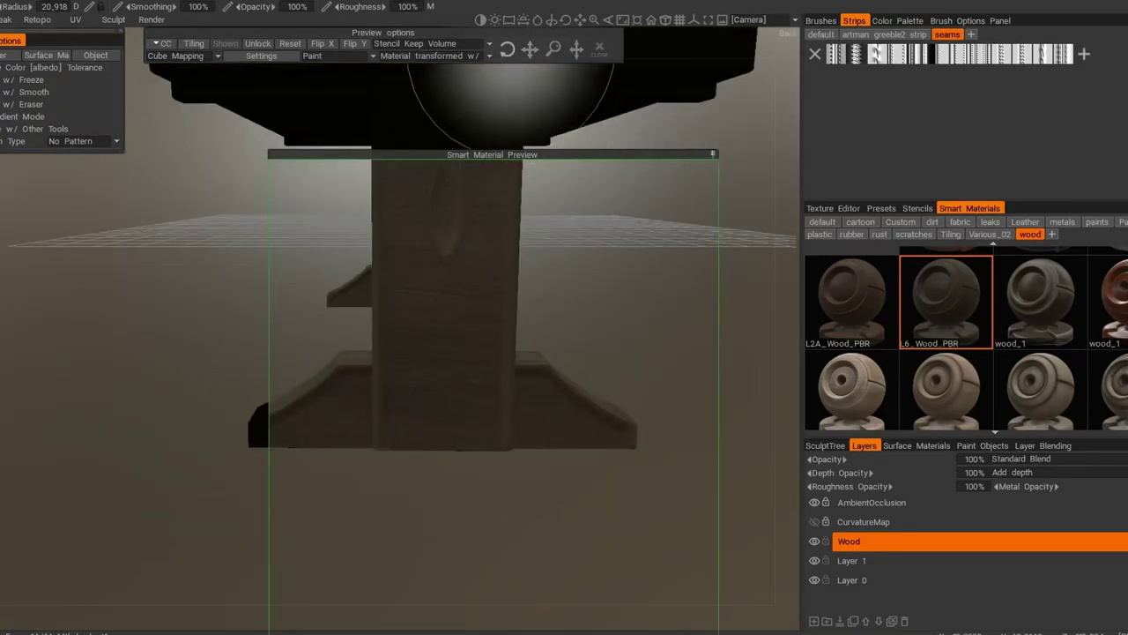
pyautogui.moveTo(531, 53)
pyautogui.mouseDown(button='middle')
pyautogui.moveTo(466, 402)
pyautogui.moveTo(297, 373)
pyautogui.mouseUp(button='middle')
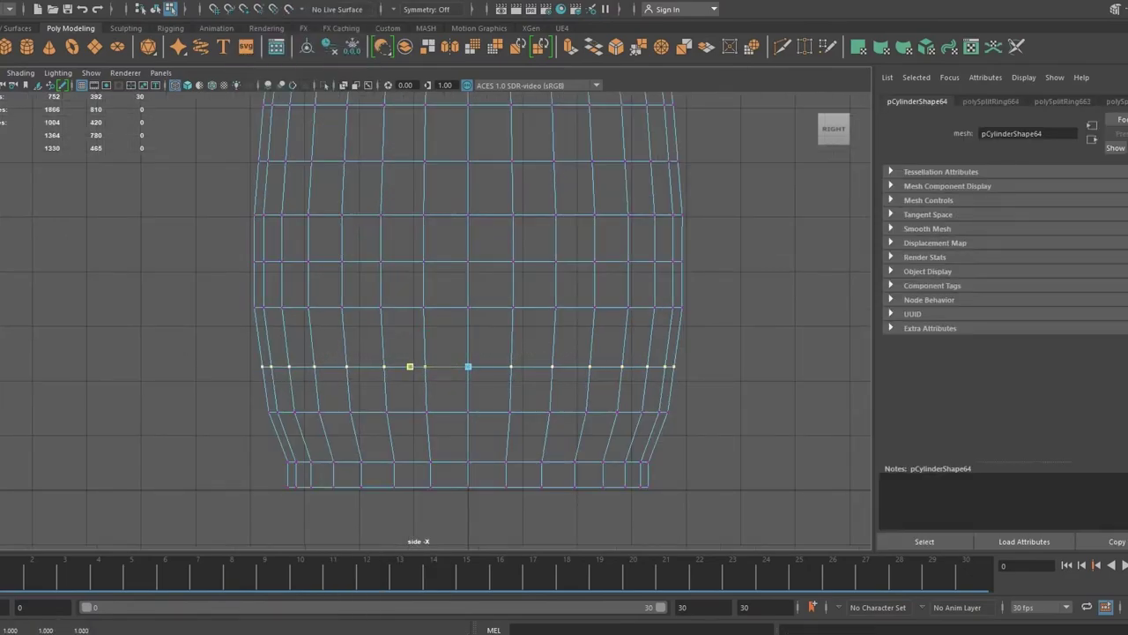
# Step: Shift the view to bring the top of the barrel into sight
pyautogui.keyDown('alt'); pyautogui.moveTo(414, 321); pyautogui.dragTo(413, 365, button='middle'); pyautogui.keyUp('alt')
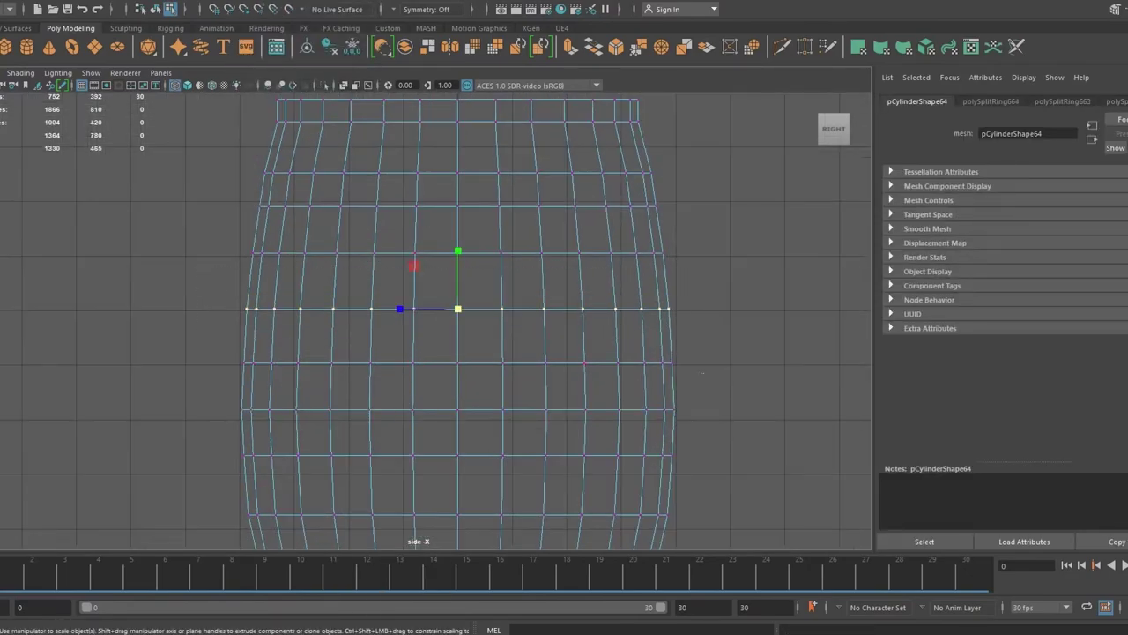
pyautogui.keyDown('alt'); pyautogui.moveTo(457, 308); pyautogui.dragTo(416, 432, button='middle'); pyautogui.keyUp('alt')
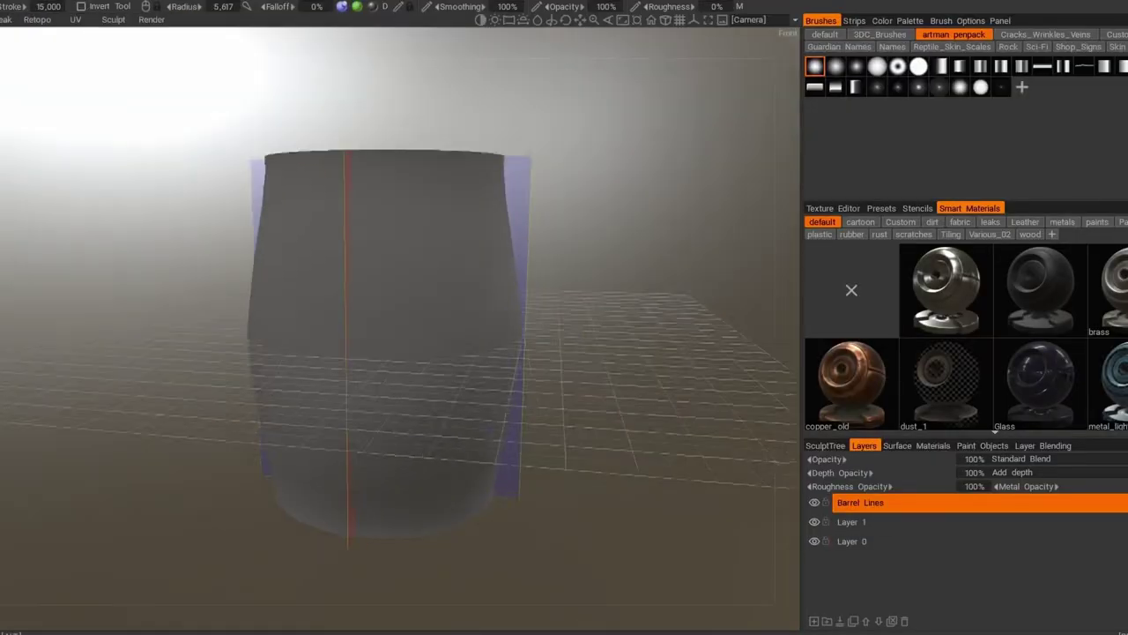
# Step: Zoom and orbit around the barrel to inspect its top cap, underside and sides
pyautogui.scroll(3, 355, 456)
pyautogui.scroll(2, 355, 455)
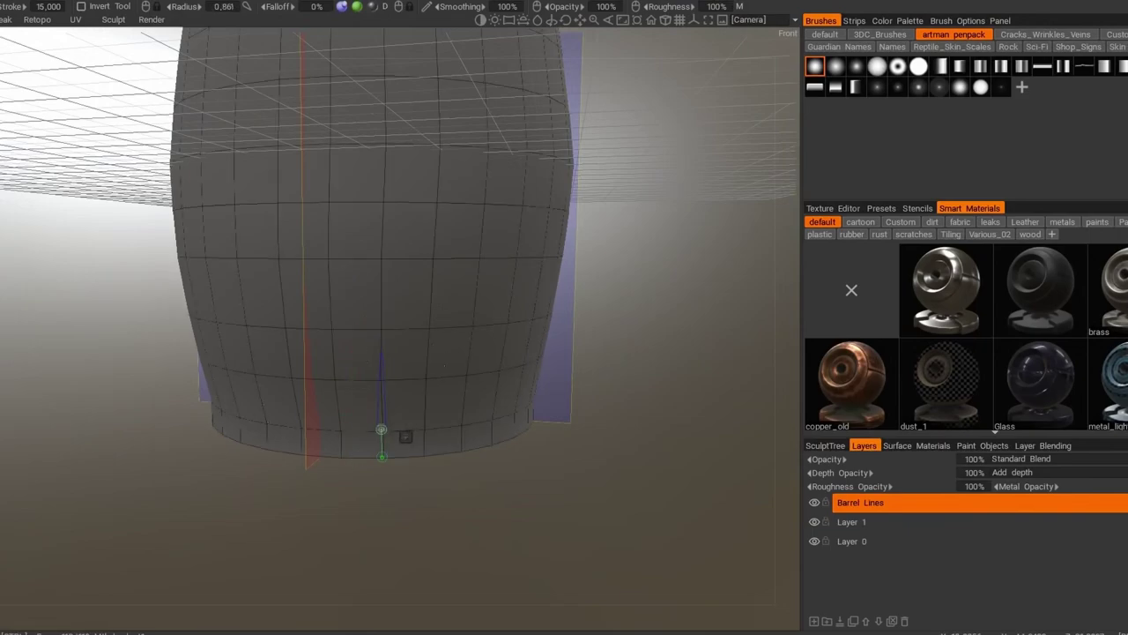
pyautogui.moveTo(406, 320)
pyautogui.keyDown('alt'); pyautogui.mouseDown()
pyautogui.moveTo(438, 473)
pyautogui.moveTo(438, 226)
pyautogui.mouseUp(); pyautogui.keyUp('alt')
pyautogui.keyDown('alt'); pyautogui.moveTo(438, 226); pyautogui.dragTo(427, 338, button='middle'); pyautogui.keyUp('alt')
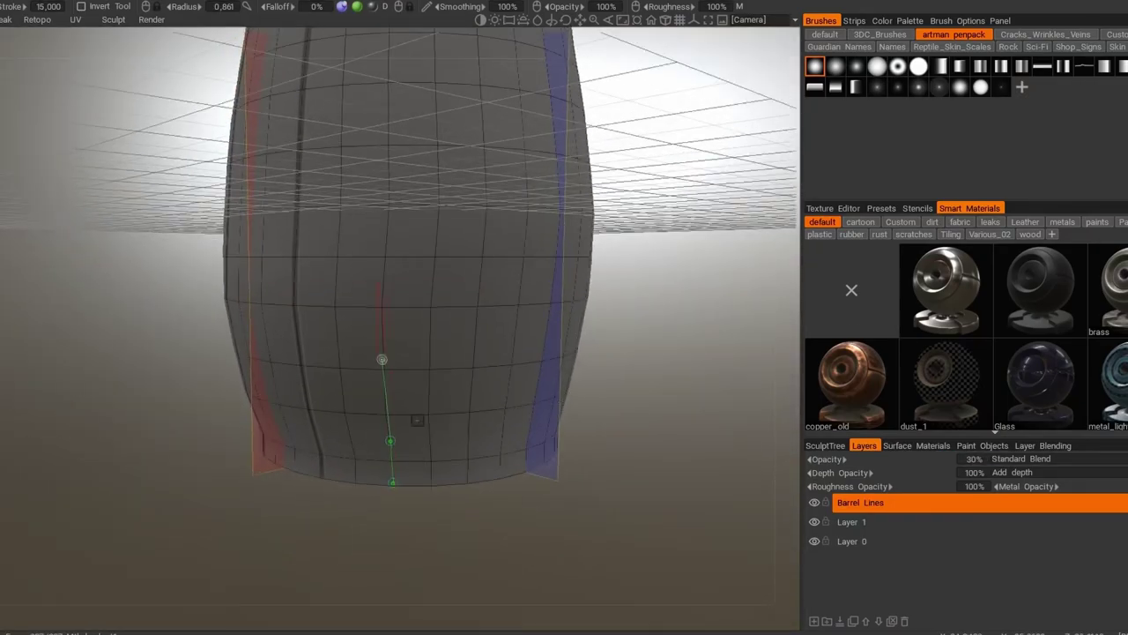
pyautogui.keyDown('alt'); pyautogui.moveTo(417, 420); pyautogui.dragTo(441, 382); pyautogui.keyUp('alt')
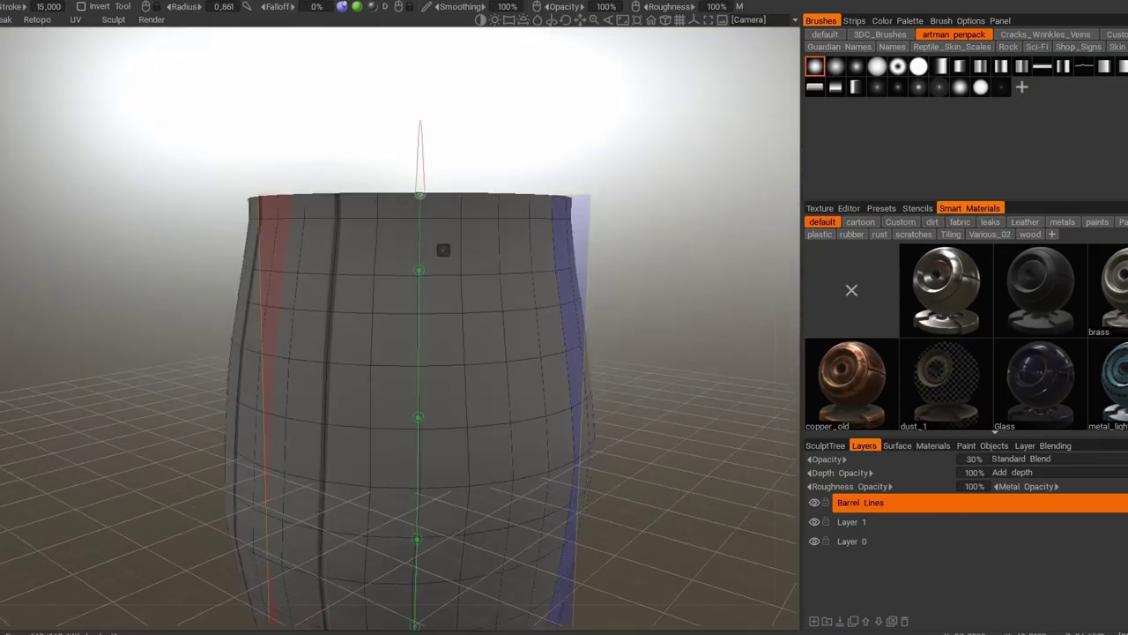
pyautogui.keyDown('alt'); pyautogui.moveTo(443, 173); pyautogui.dragTo(443, 124); pyautogui.keyUp('alt')
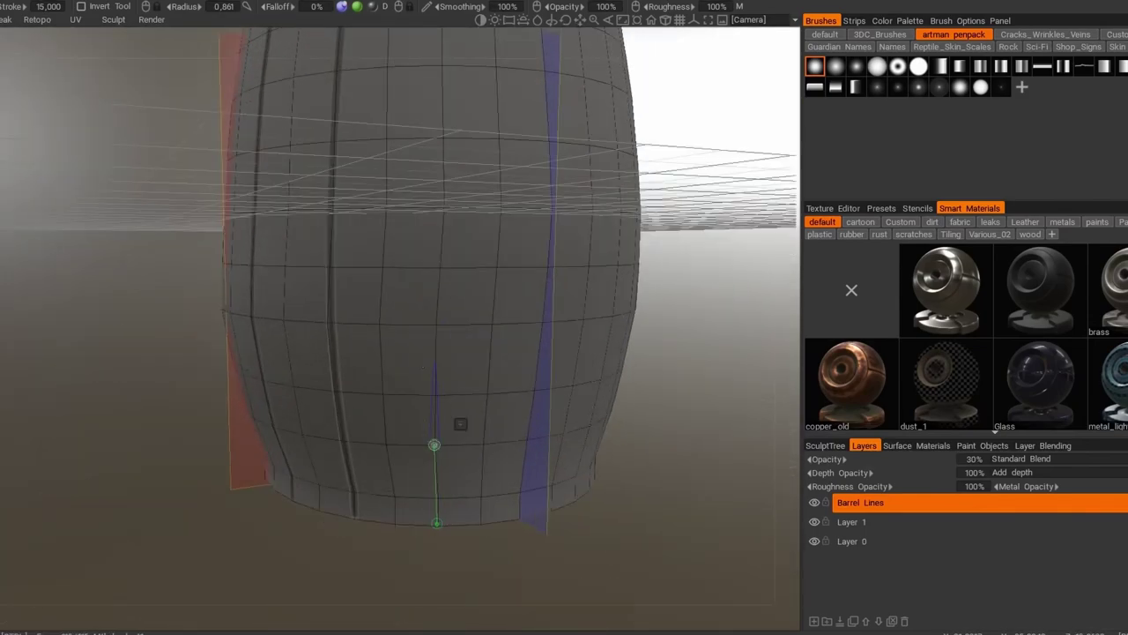
pyautogui.keyDown('alt'); pyautogui.moveTo(461, 280); pyautogui.dragTo(500, 227); pyautogui.keyUp('alt')
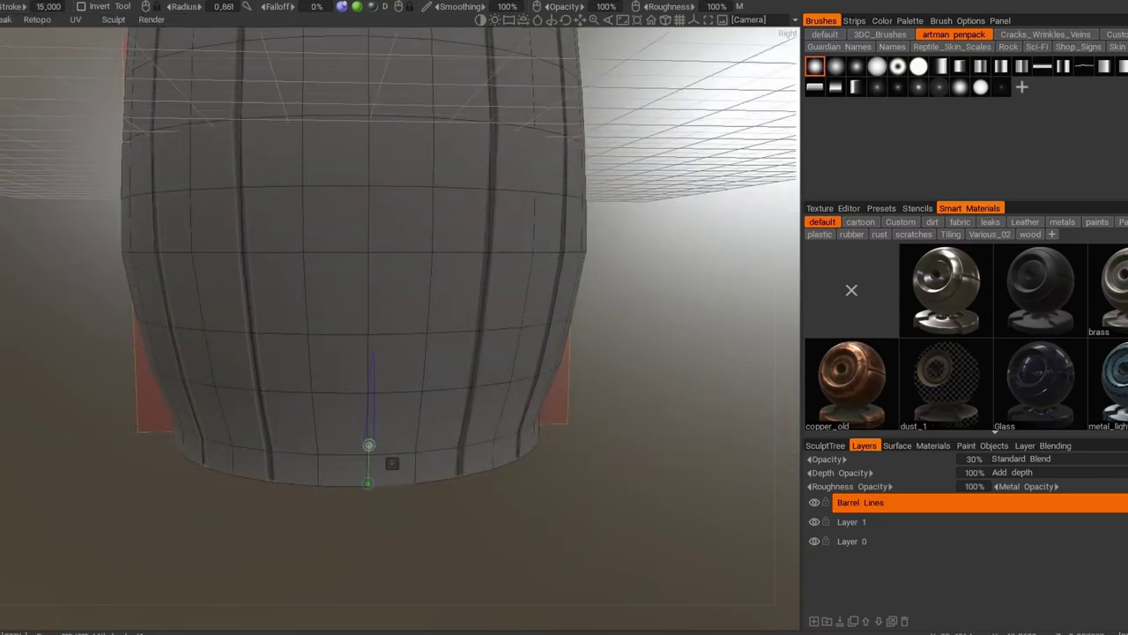
pyautogui.keyDown('alt'); pyautogui.moveTo(393, 67); pyautogui.dragTo(428, 317); pyautogui.keyUp('alt')
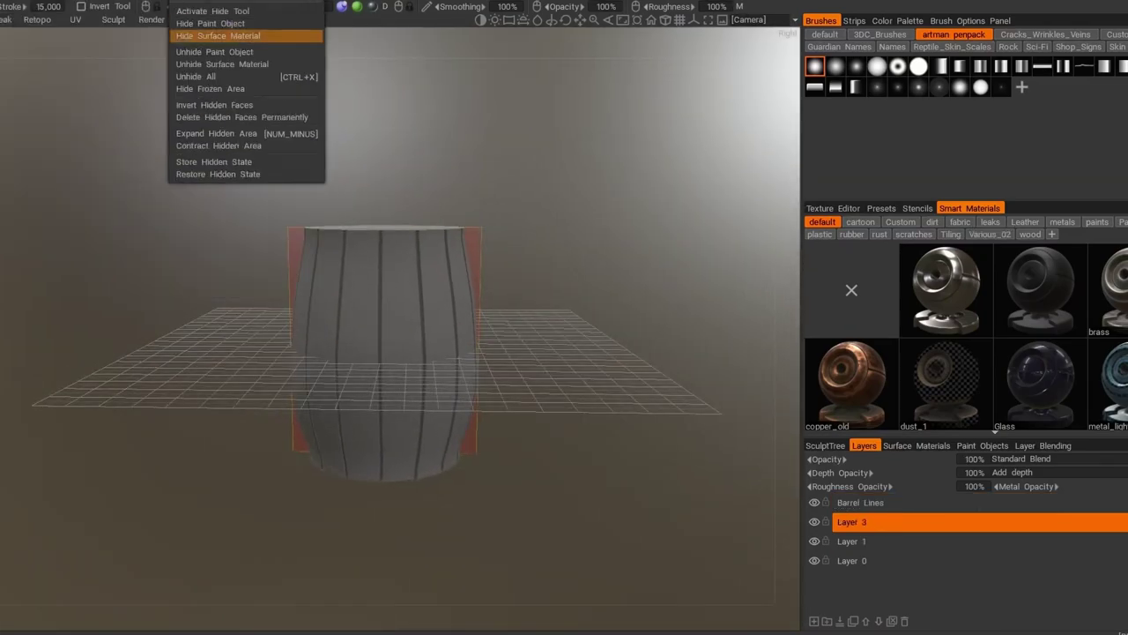
# Step: Unhide all barrel parts and pick the L6_Wood_PBR wood smart material
pyautogui.click(195, 77)
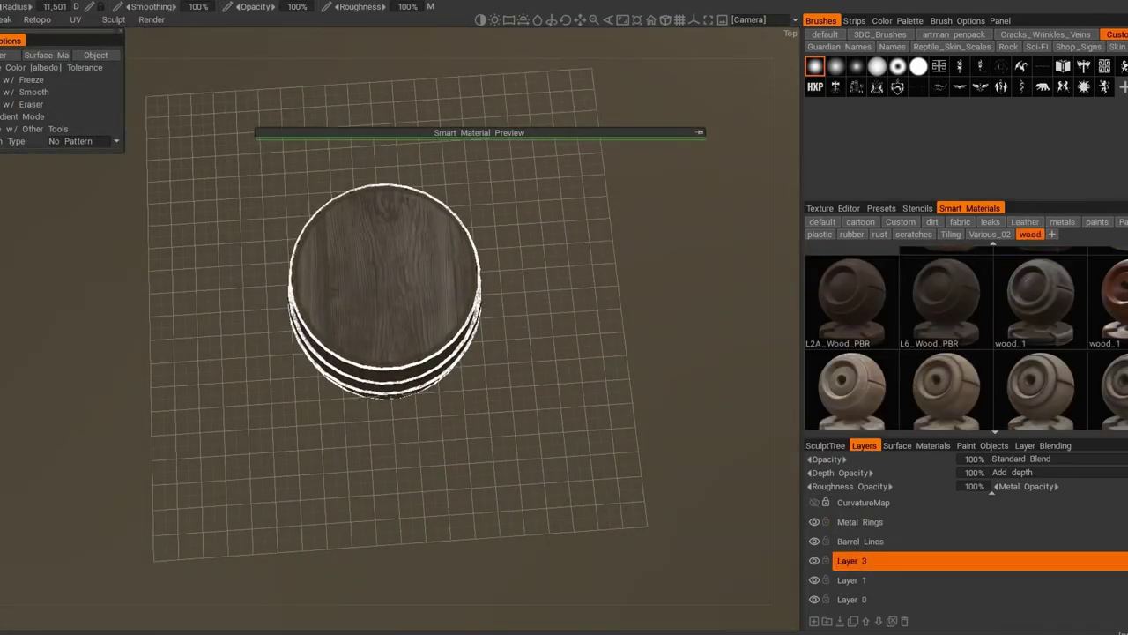
pyautogui.click(945, 300)
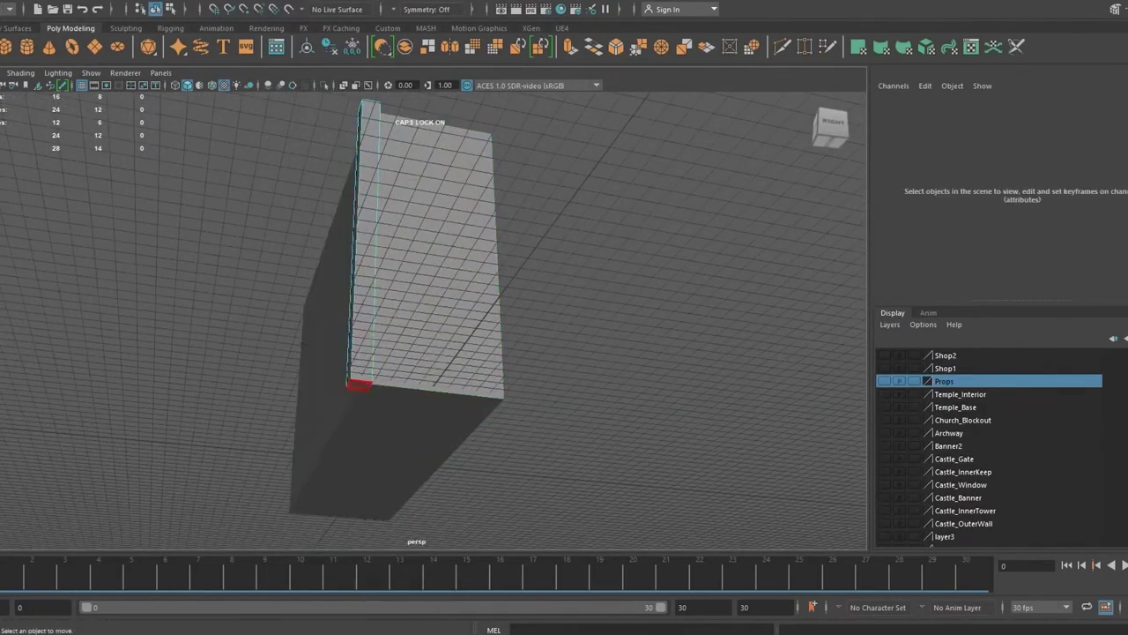
# Step: Bevel the block's selected edge, then select and frame the neighbouring box pCube347
pyautogui.hotkey('ctrl', 'b')
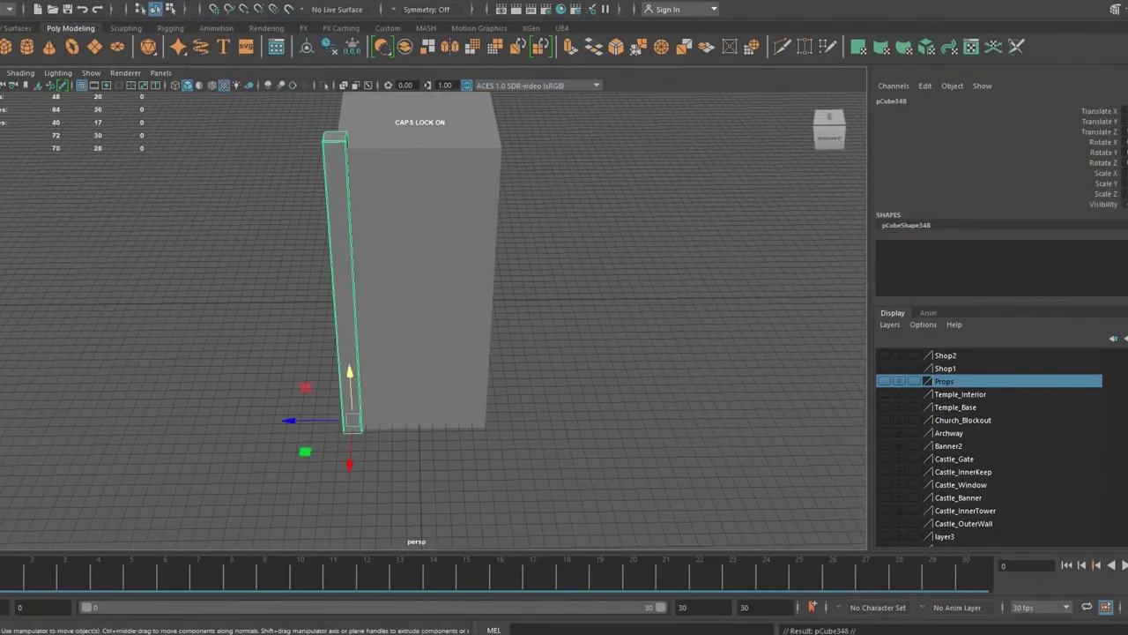
pyautogui.moveTo(340, 138); pyautogui.dragTo(466, 327, button='right')
pyautogui.press('f')
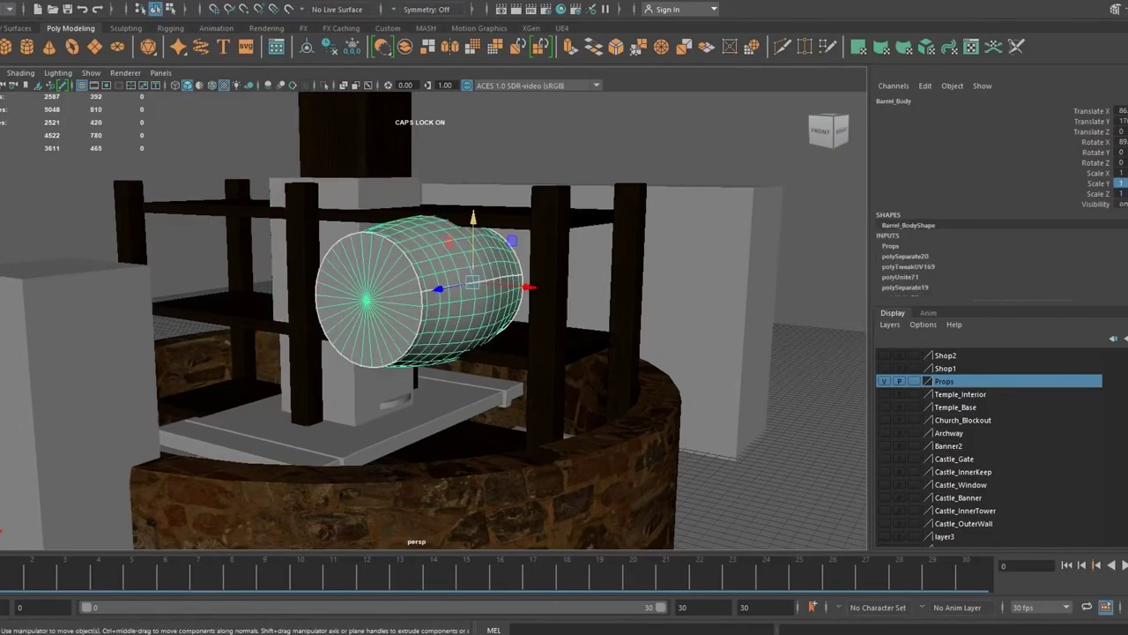
# Step: Select the top shelf plank of the rack
pyautogui.click(379, 188)
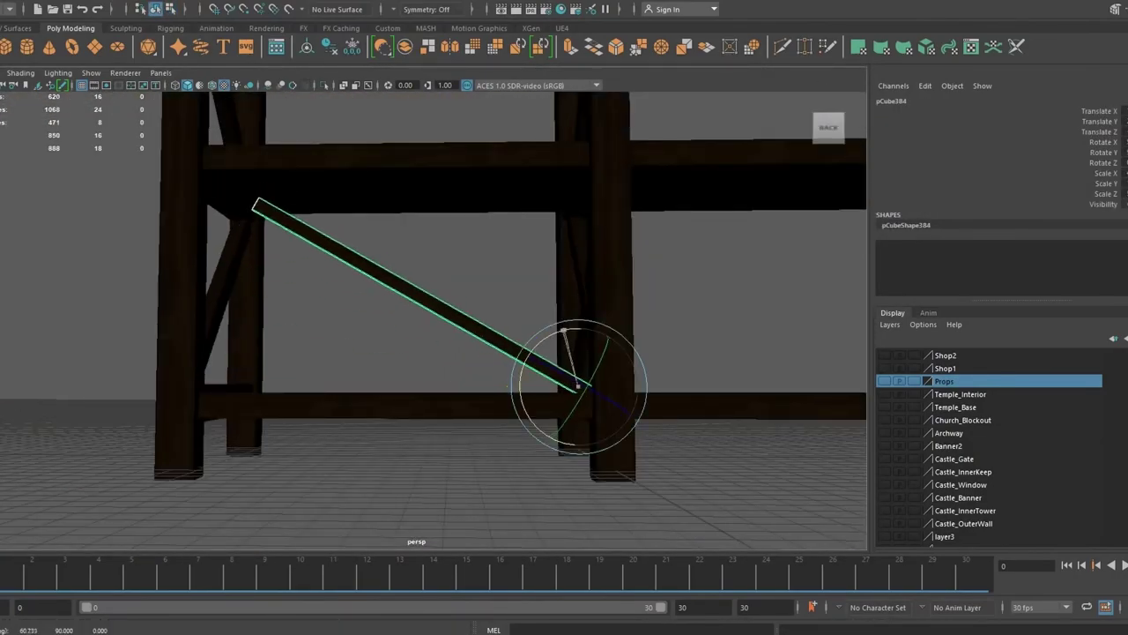
# Step: Frame plank pCube384 and angle it diagonally between the rack posts as a cross brace
pyautogui.press('f')
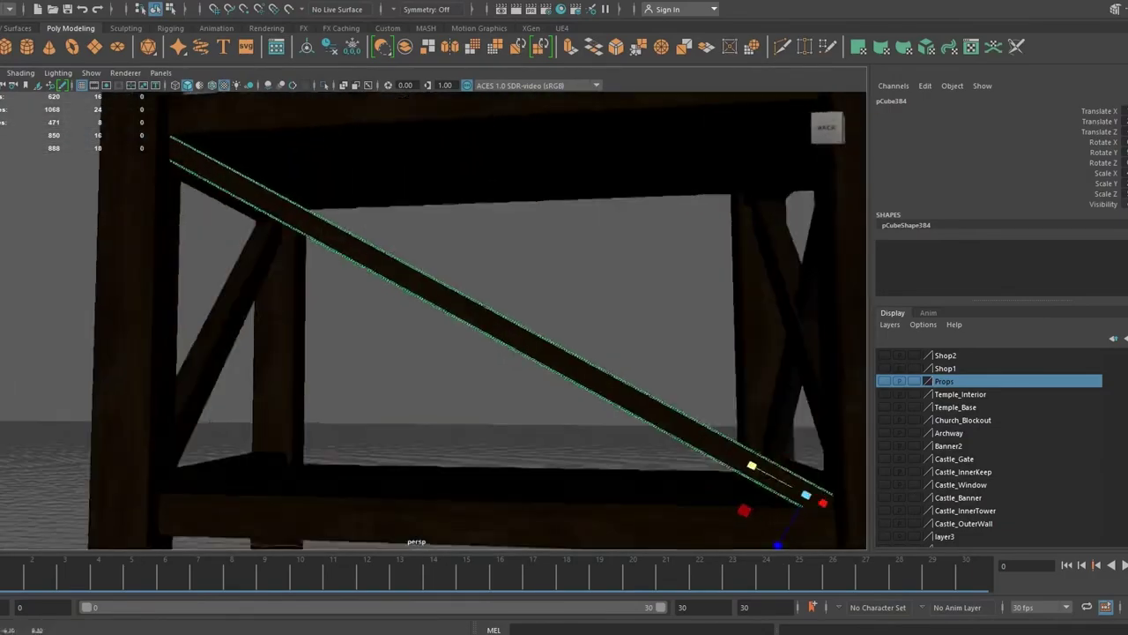
pyautogui.press('e')
pyautogui.press('f')
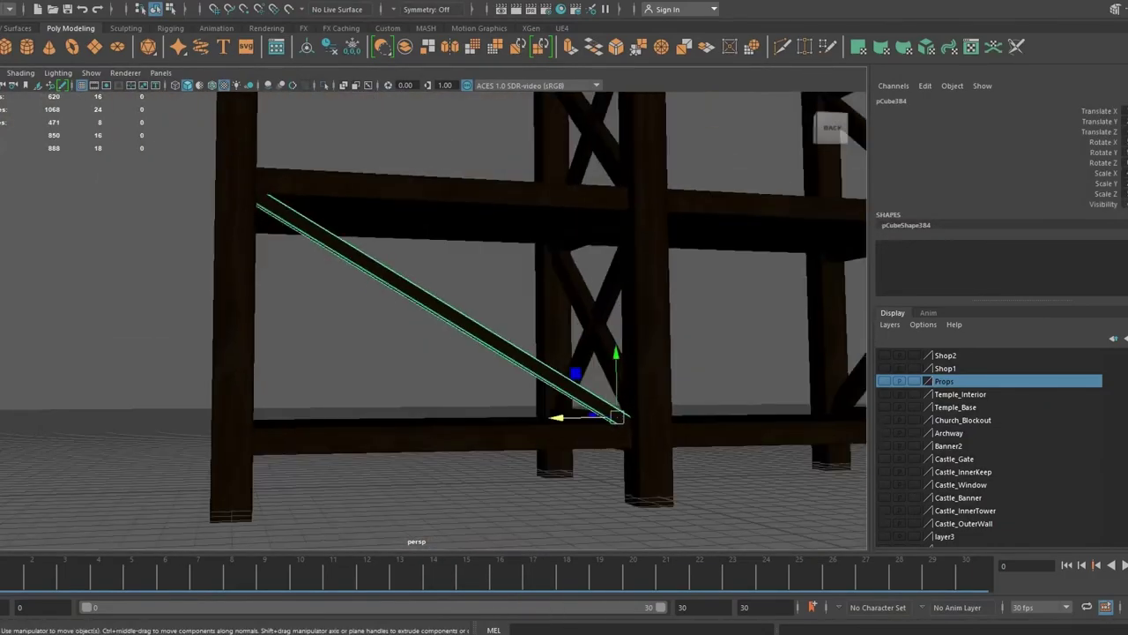
pyautogui.press('F8')
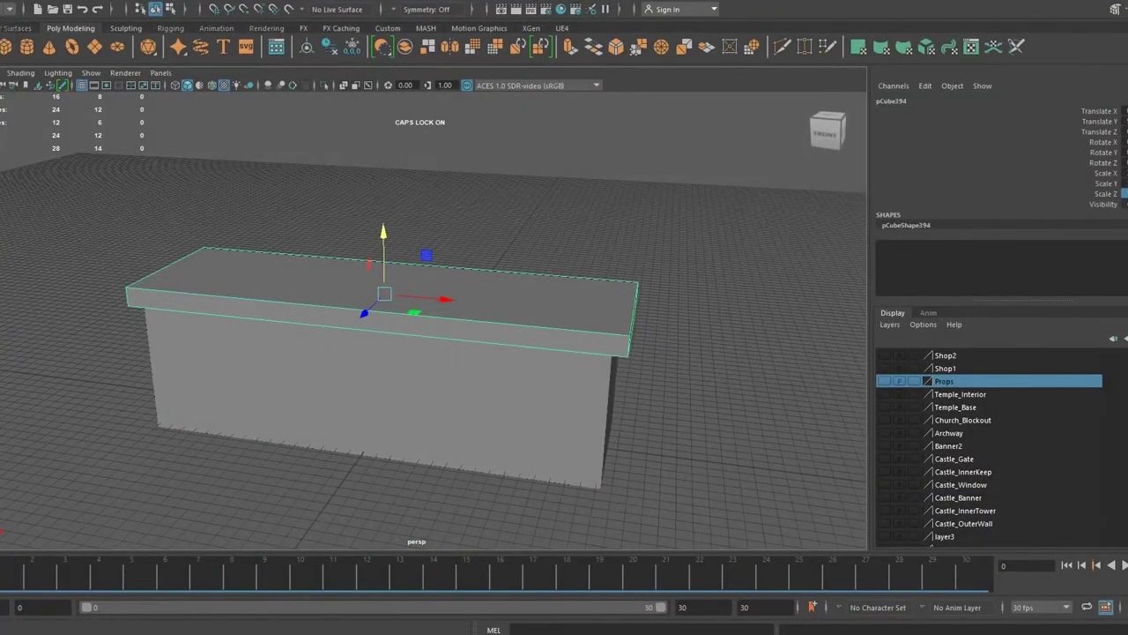
# Step: Bevel the edges of the bench top slab with Ctrl+B
pyautogui.hotkey('ctrl', 'b')
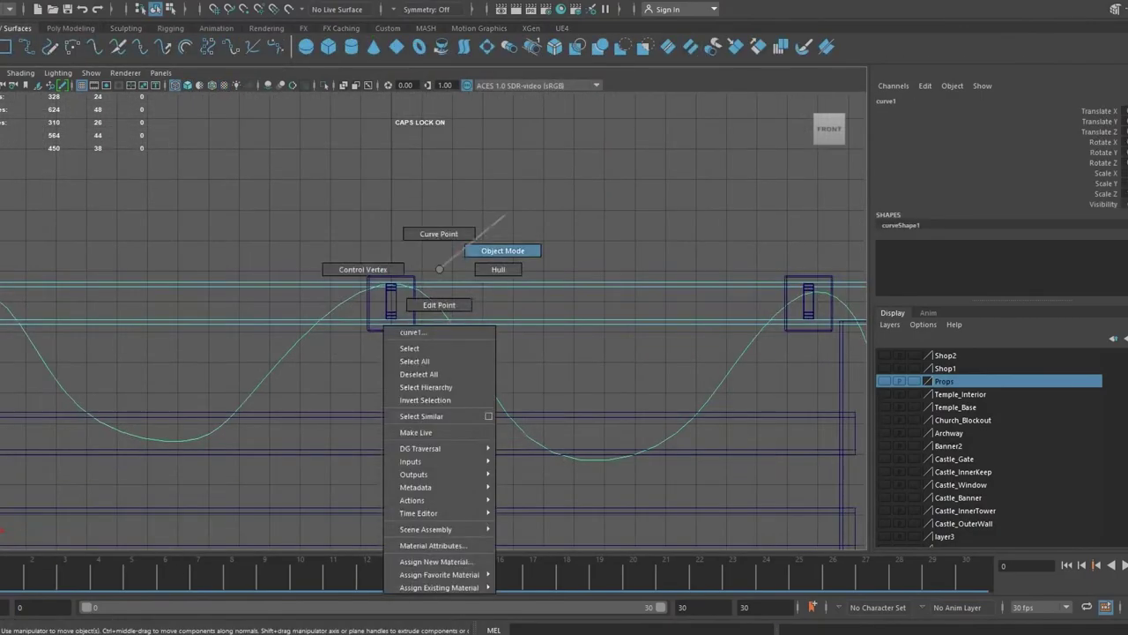
# Step: Adjust the cable curve's control points so it waves through the three clips
pyautogui.moveTo(473, 307); pyautogui.dragTo(403, 307, button='right')
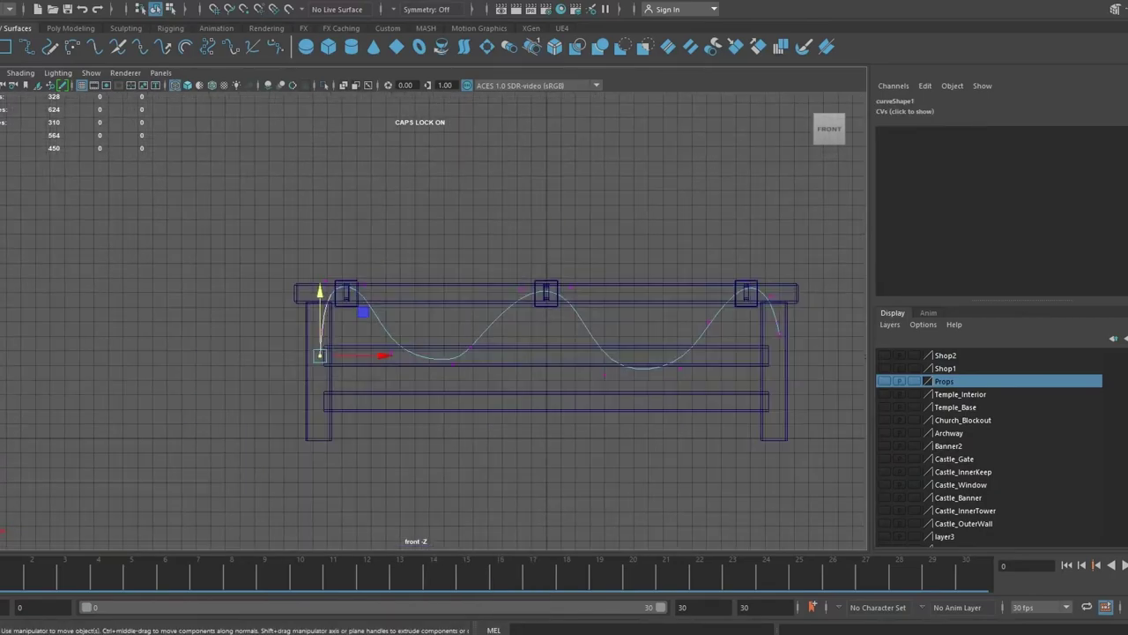
pyautogui.press('space')
pyautogui.press('space')
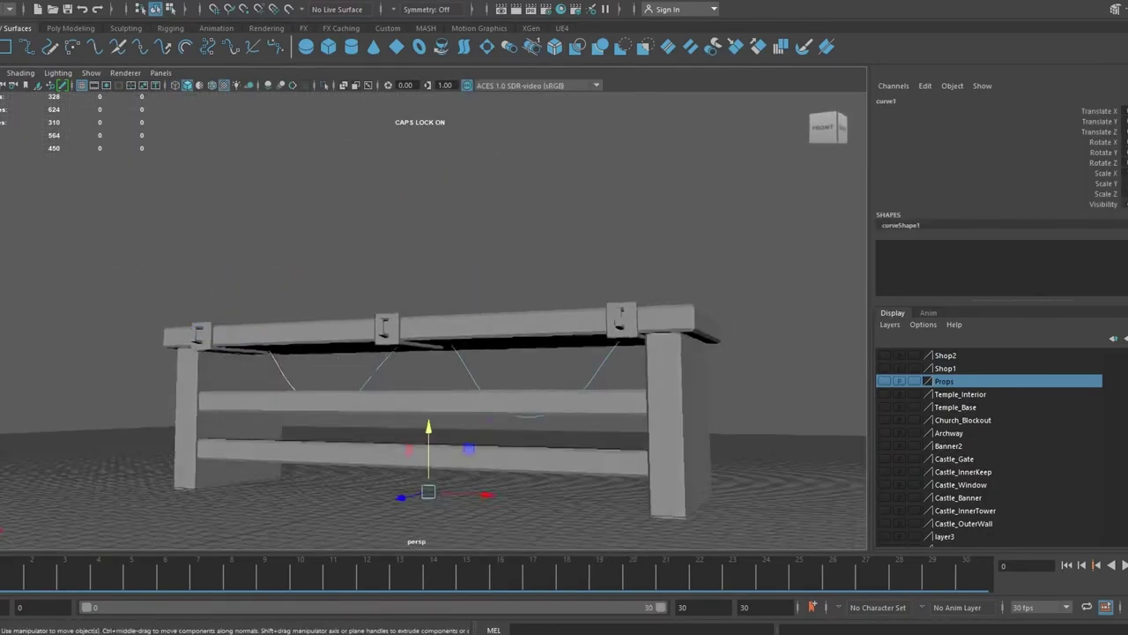
pyautogui.moveTo(290, 414)
pyautogui.keyDown('alt'); pyautogui.mouseDown()
pyautogui.moveTo(385, 424)
pyautogui.moveTo(370, 429)
pyautogui.mouseUp(); pyautogui.keyUp('alt')
pyautogui.click(370, 428)
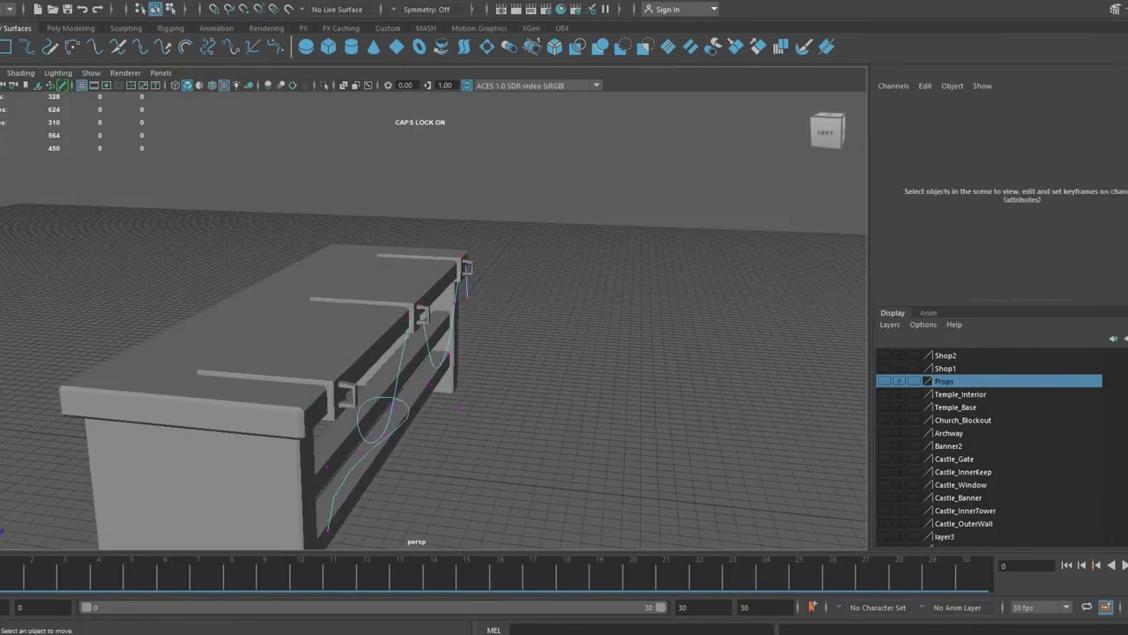
pyautogui.moveTo(390, 403)
pyautogui.mouseDown(button='right')
pyautogui.moveTo(454, 403)
pyautogui.moveTo(493, 379)
pyautogui.mouseUp(button='right')
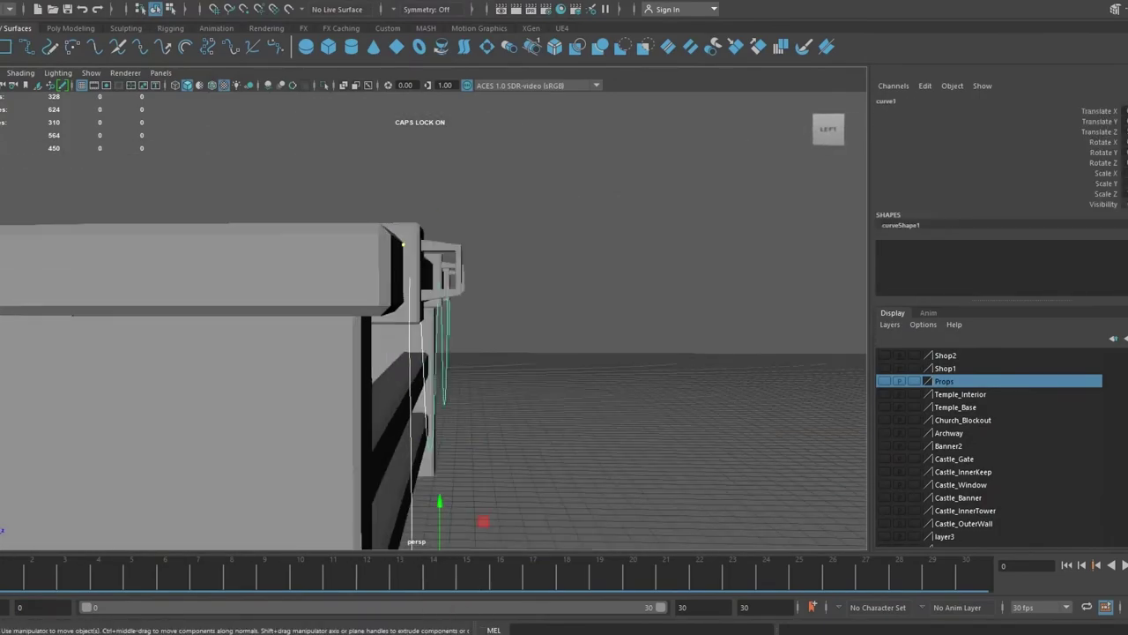
# Step: Create a NURBS circle and extrude it along the cable curve into a tube
pyautogui.click(186, 45)
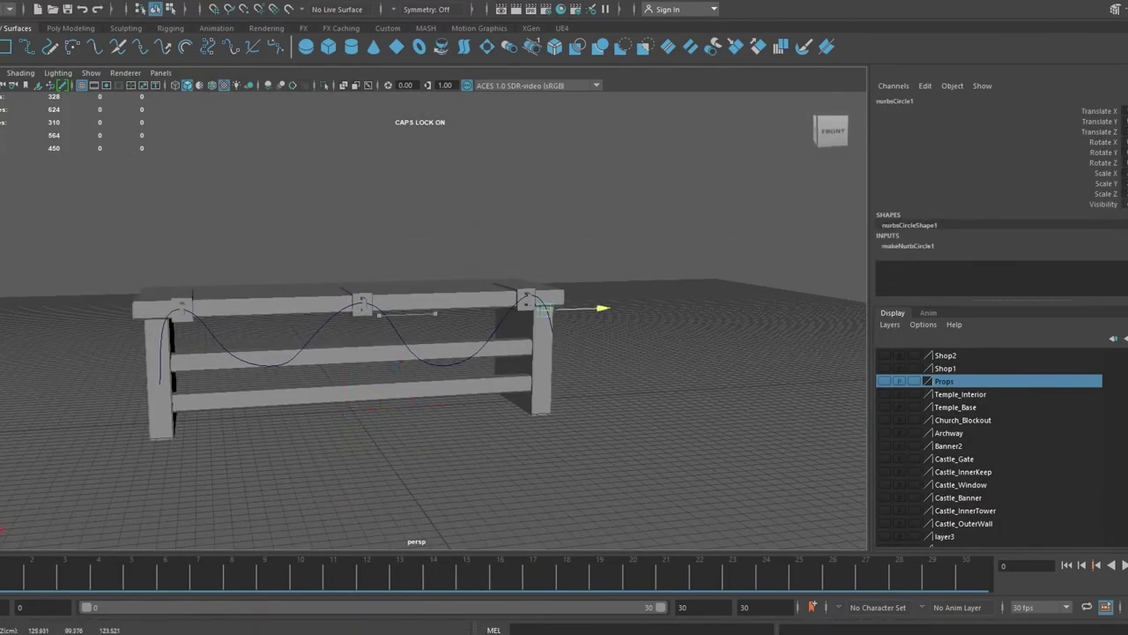
pyautogui.press('f')
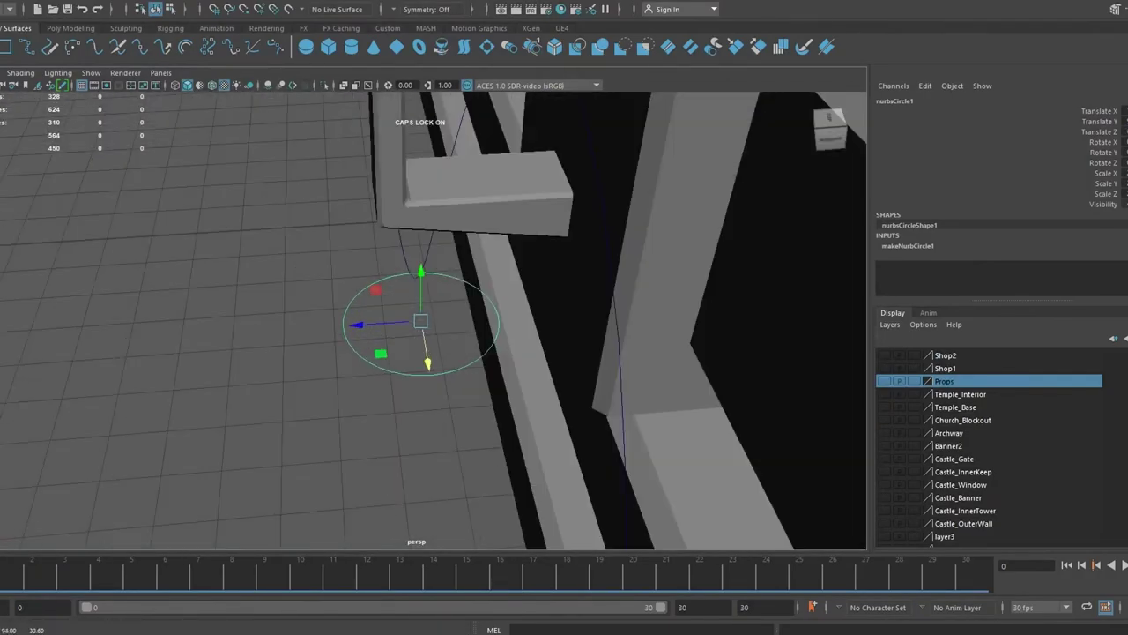
pyautogui.click(829, 134)
pyautogui.keyDown('alt'); pyautogui.moveTo(423, 322); pyautogui.dragTo(493, 264); pyautogui.keyUp('alt')
pyautogui.keyDown('shift'); pyautogui.click(398, 221); pyautogui.keyUp('shift')
pyautogui.click(436, 133)
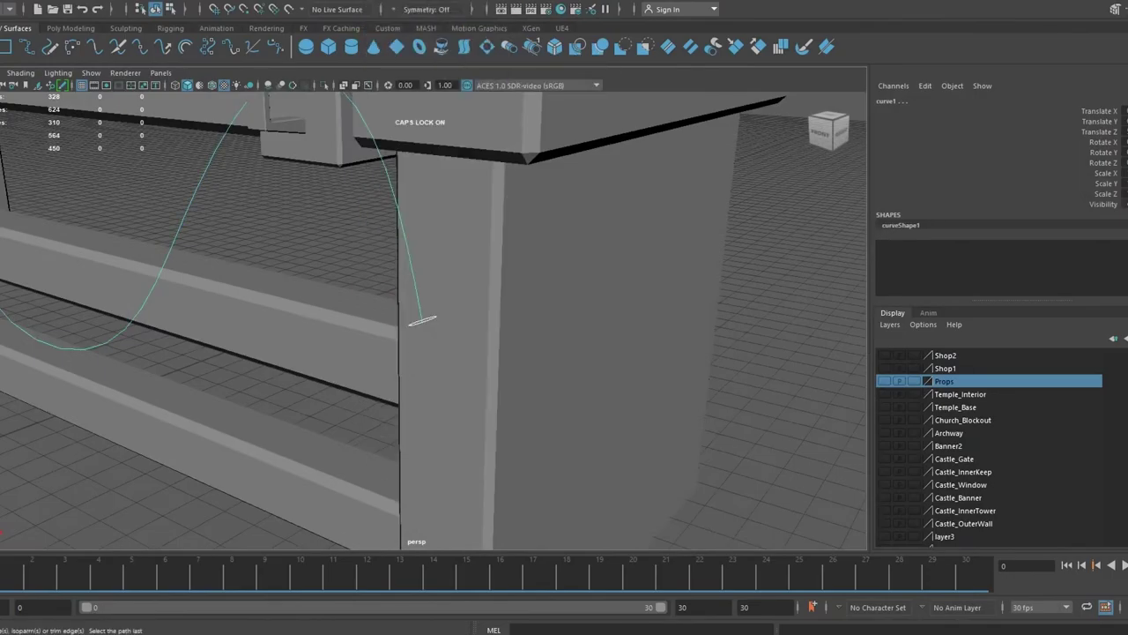
# Step: Inspect the cable tube from a low angle, deselect everything, and view the bench from the front
pyautogui.keyDown('alt'); pyautogui.moveTo(423, 318); pyautogui.dragTo(480, 298); pyautogui.keyUp('alt')
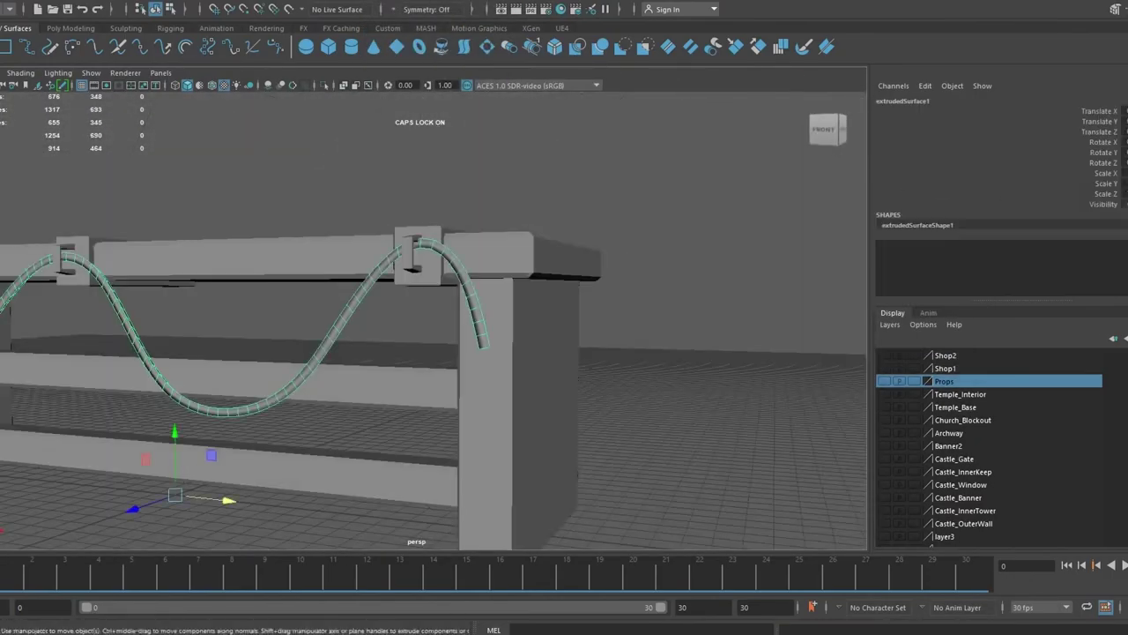
pyautogui.rightClick(373, 265)
pyautogui.click(251, 131)
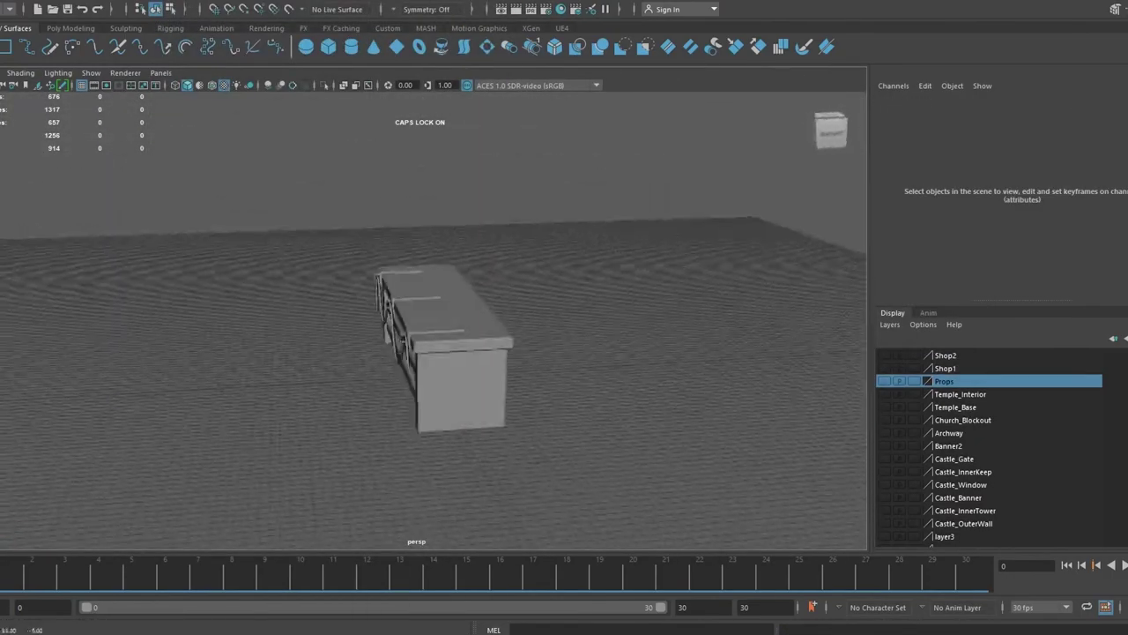
pyautogui.click(829, 129)
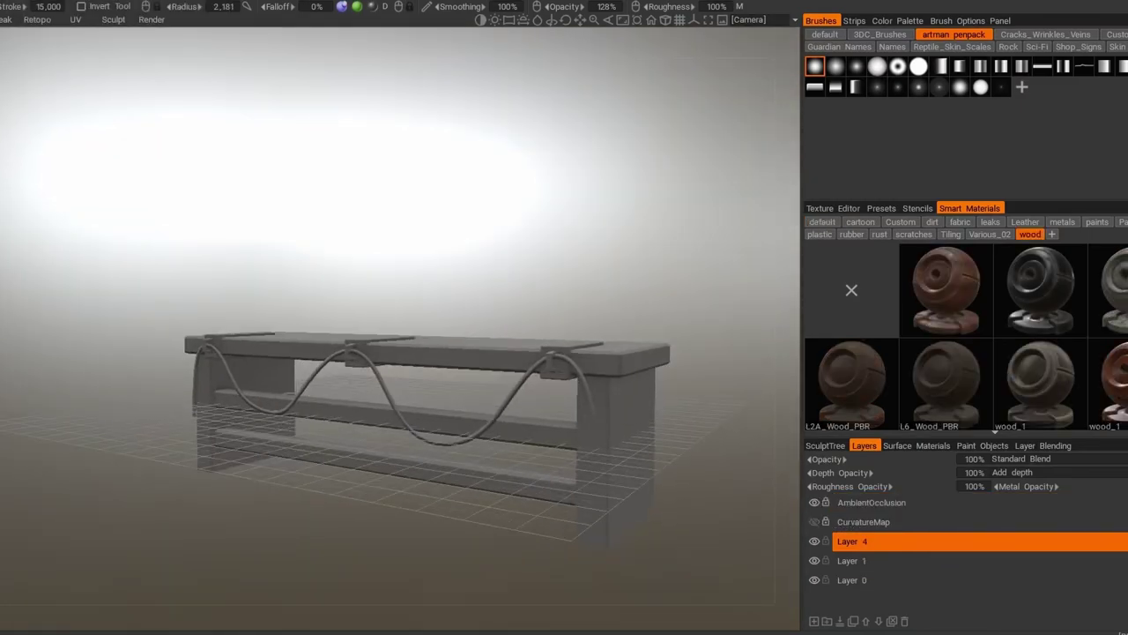
# Step: Paint the bench with the L6_Wood_PBR smart material and save the metal_gun_old material settings
pyautogui.scroll(-1, 966, 335)
pyautogui.click(945, 342)
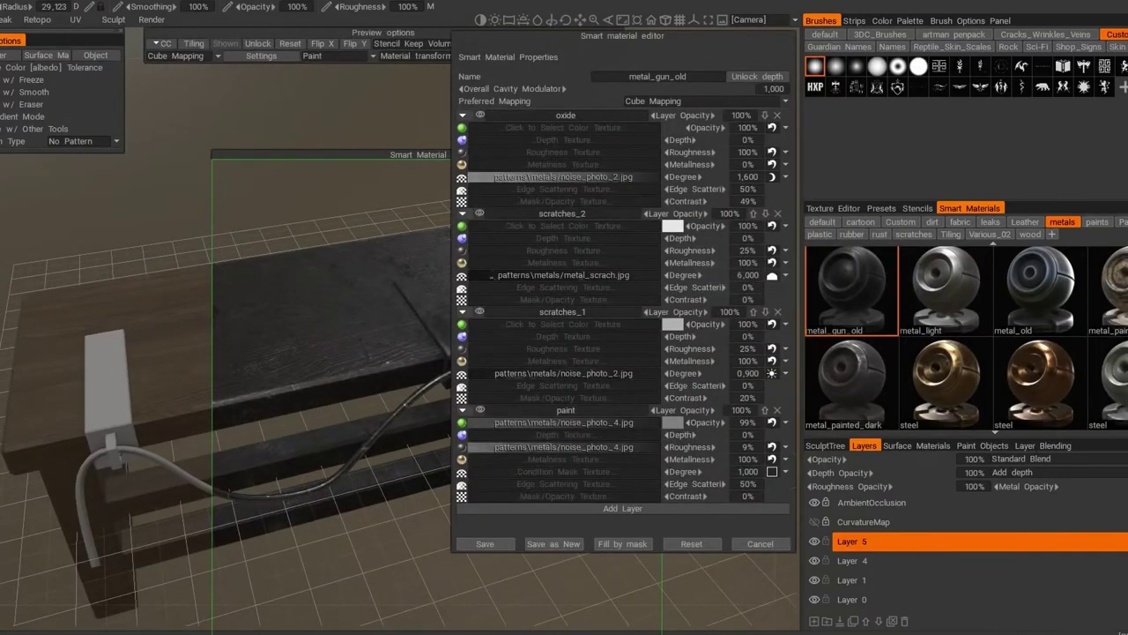
pyautogui.click(485, 543)
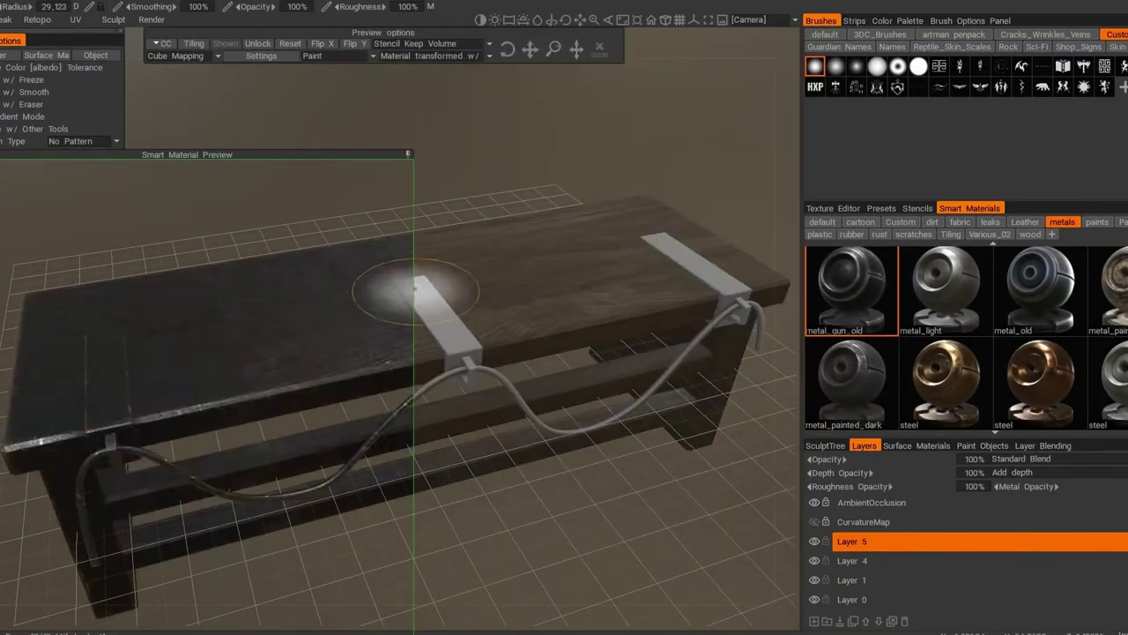